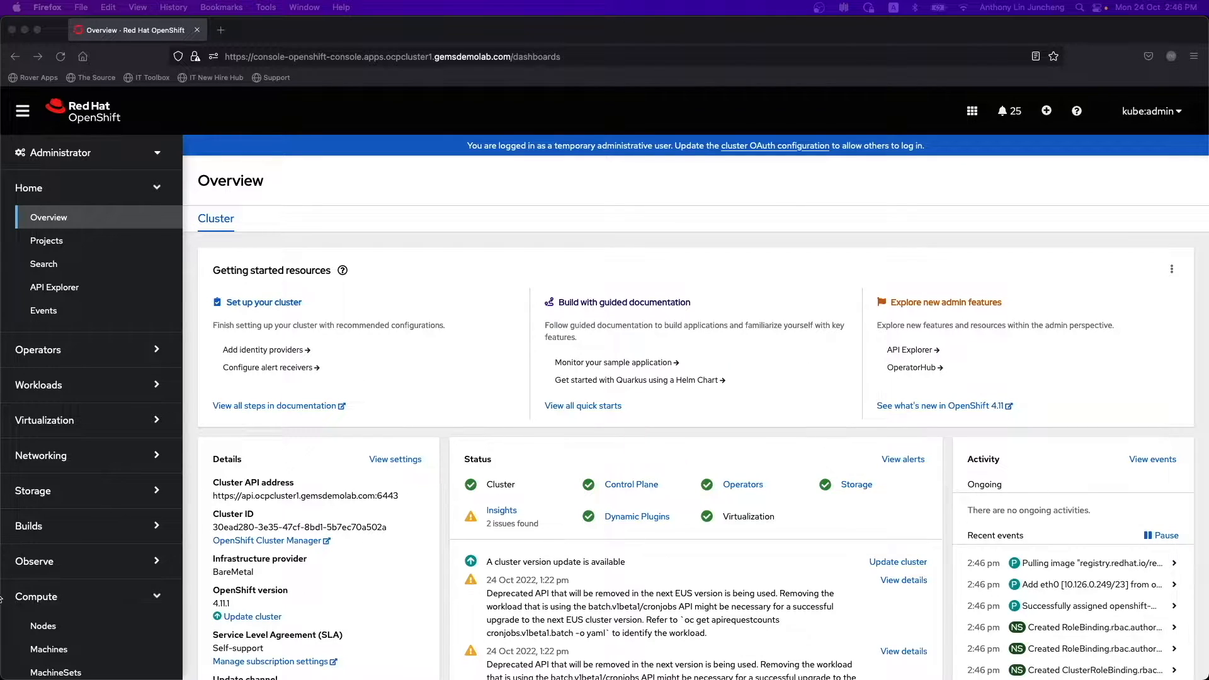
- List the three Ready master nodes under Compute > Nodes, then start typing oc get nodes -owide in iTerm2
{"action": "left_click", "coordinate": [43, 626]}
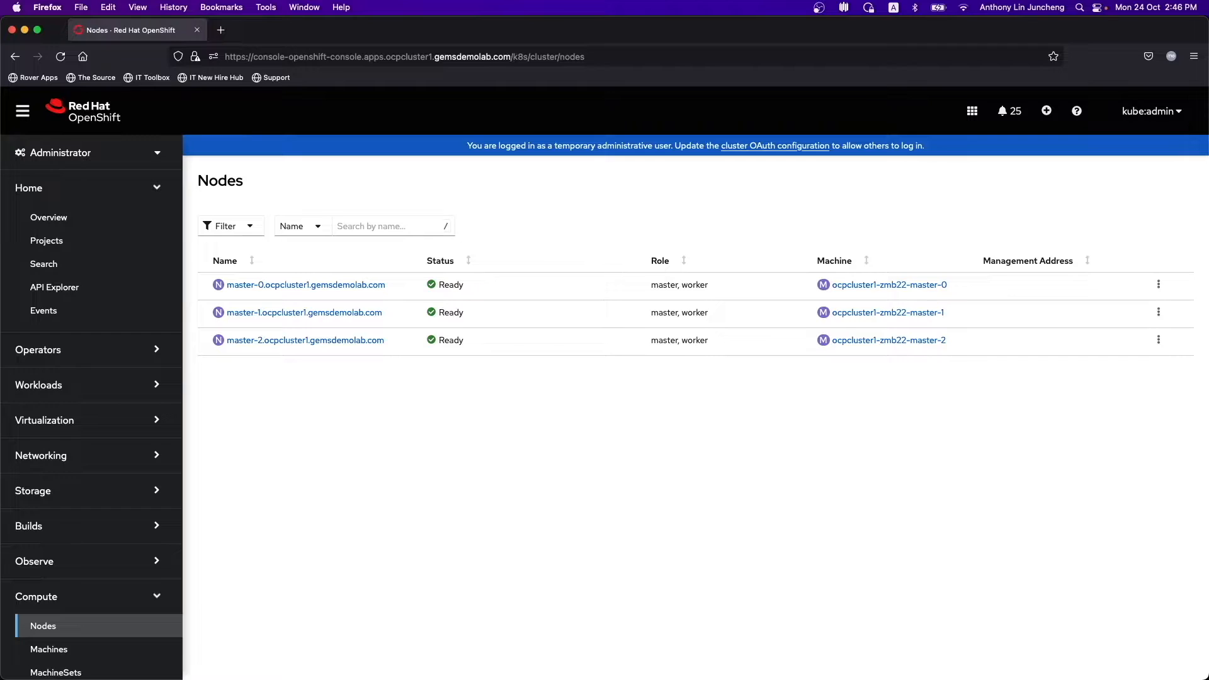
{"action": "key", "text": "super+Tab"}
{"action": "type", "text": "oc get nodes -owide"}
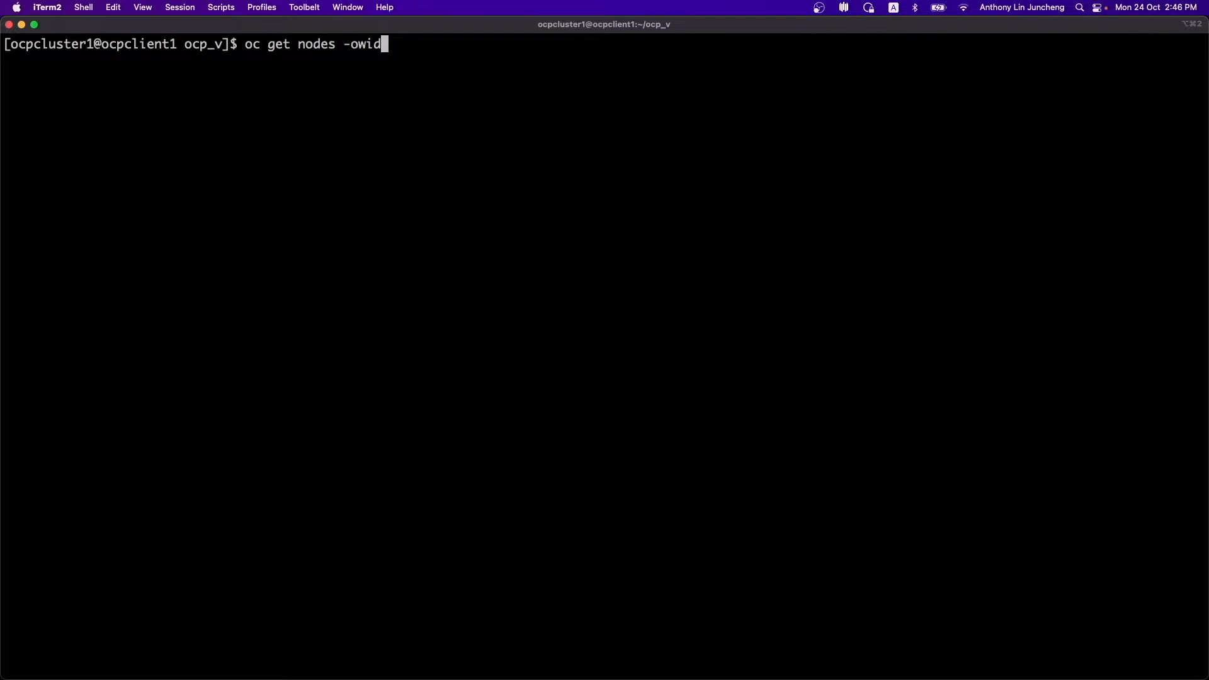
- Run oc get nodes -owide, highlight the three masters' internal IPs, then list the ocp_v files with ll
{"action": "key", "text": "Return"}
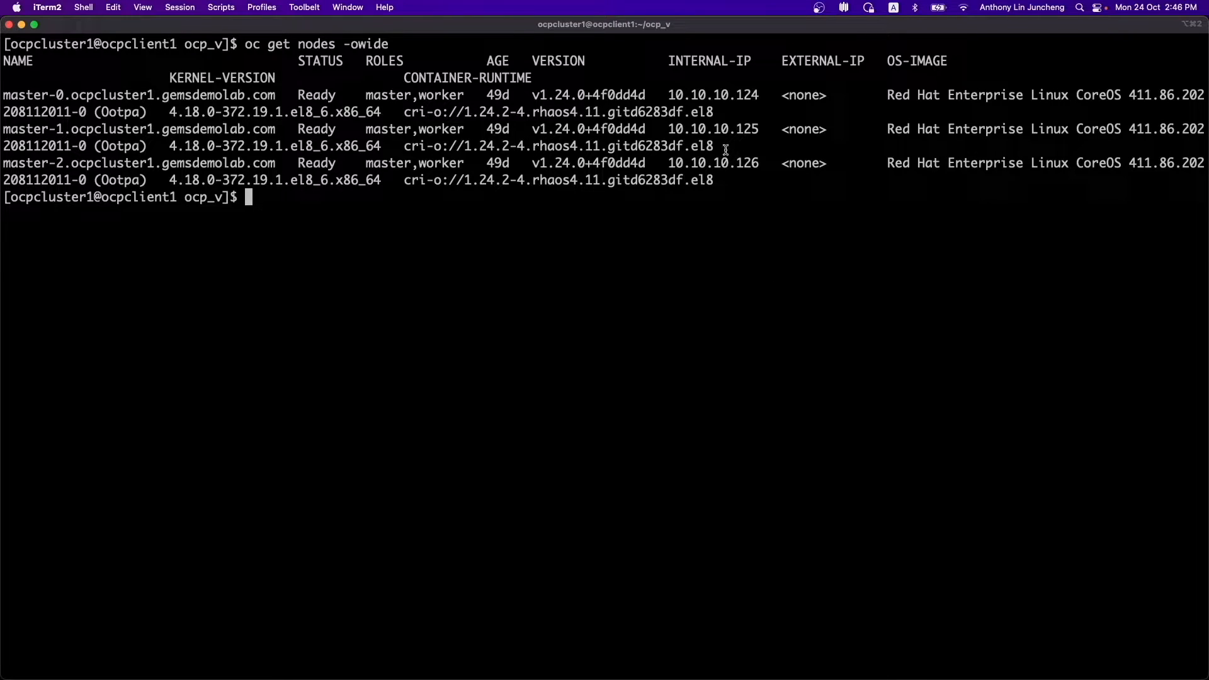
{"action": "double_click", "coordinate": [693, 96]}
{"action": "left_click", "coordinate": [706, 131]}
{"action": "double_click", "coordinate": [706, 131]}
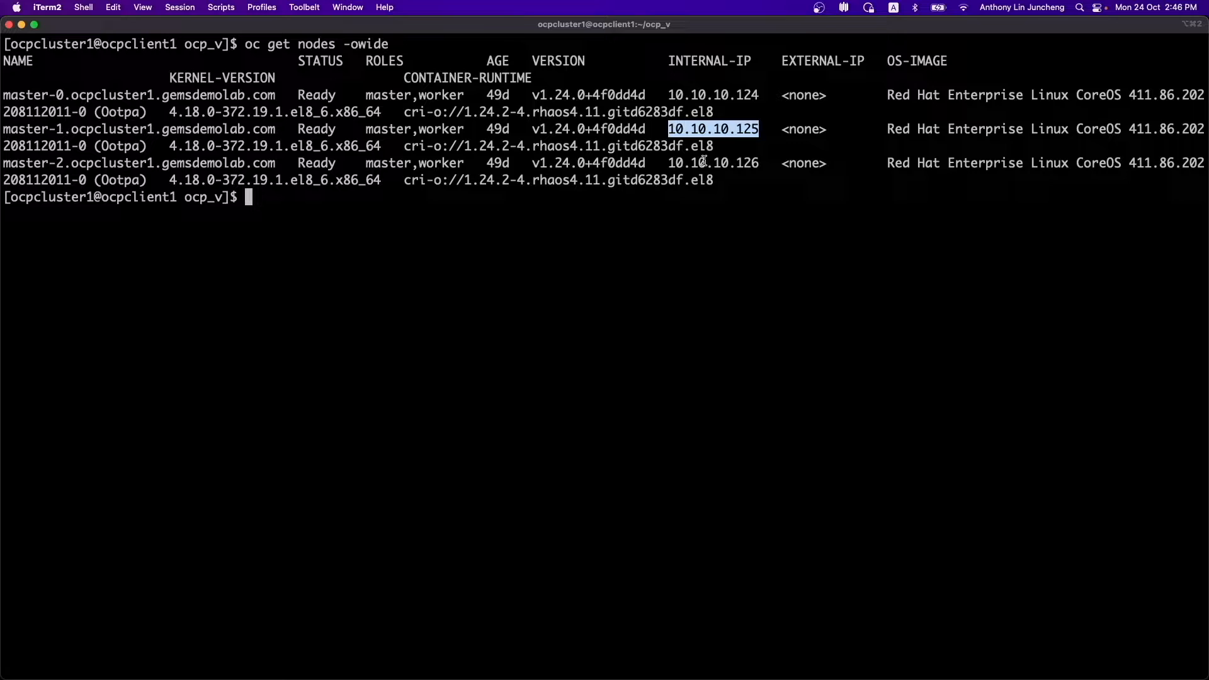
{"action": "double_click", "coordinate": [704, 162]}
{"action": "left_click", "coordinate": [705, 229]}
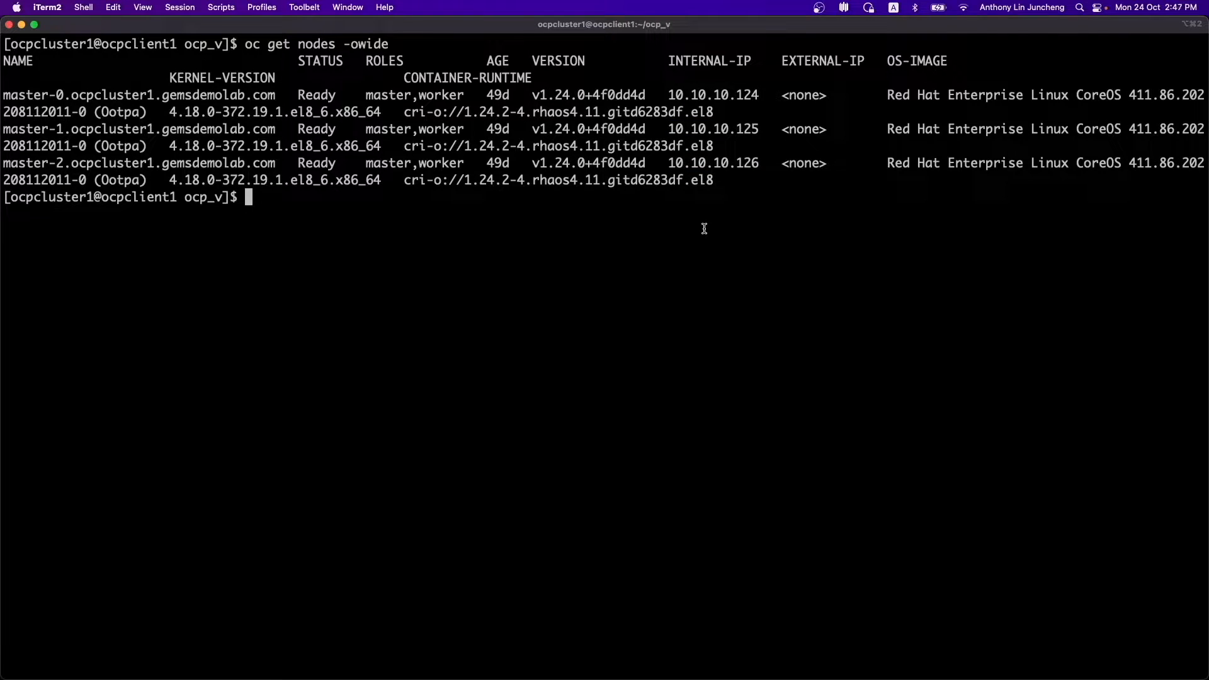
{"action": "type", "text": "ll"}
{"action": "key", "text": "Return"}
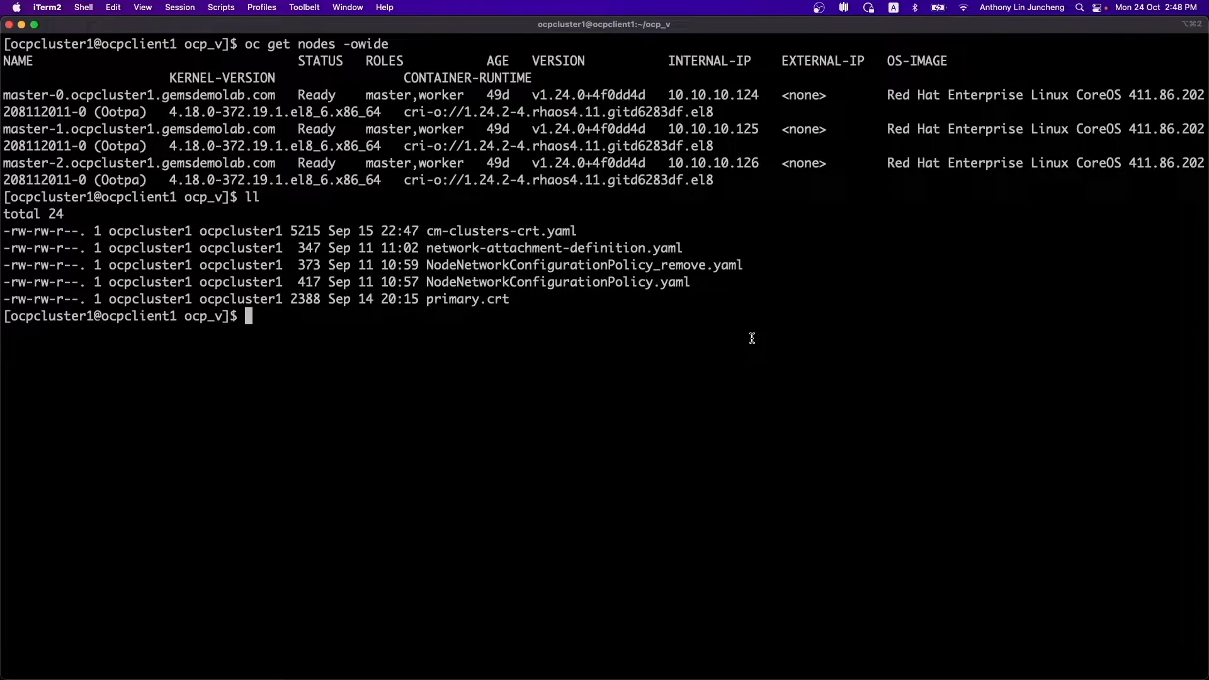
- View NodeNetworkConfigurationPolicy.yaml in vim and quit
{"action": "double_click", "coordinate": [533, 282]}
{"action": "key", "text": "super+c"}
{"action": "type", "text": "vim"}
{"action": "key", "text": "super+v"}
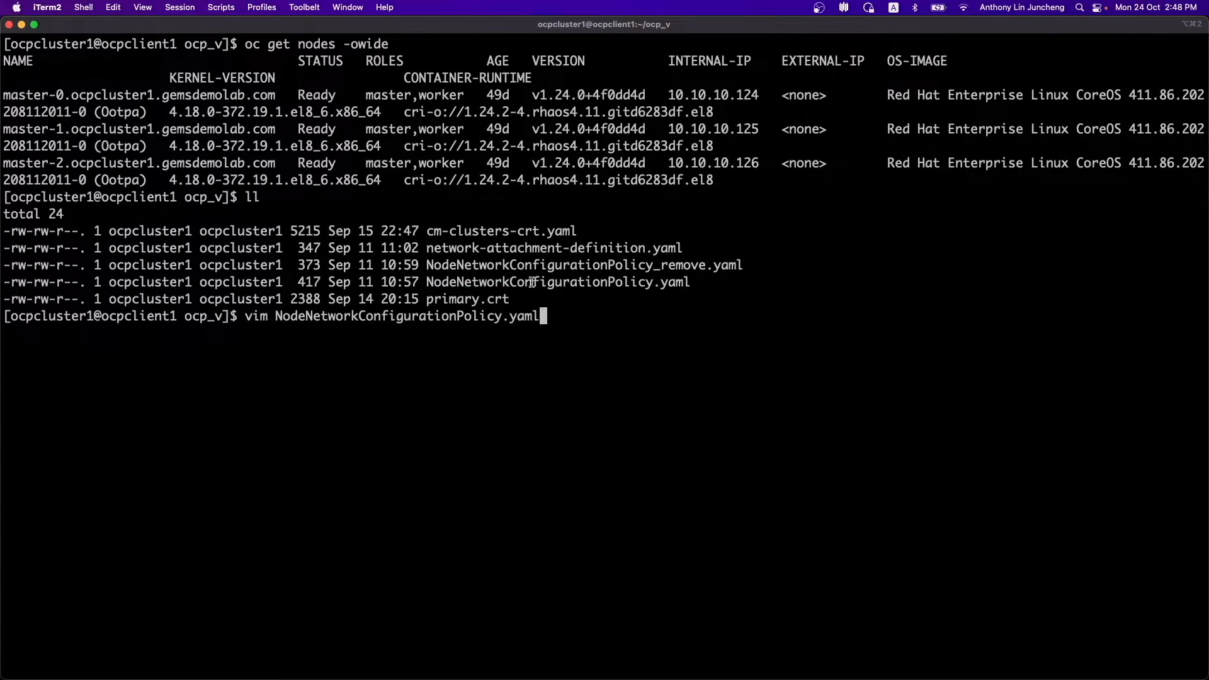
{"action": "key", "text": "Return"}
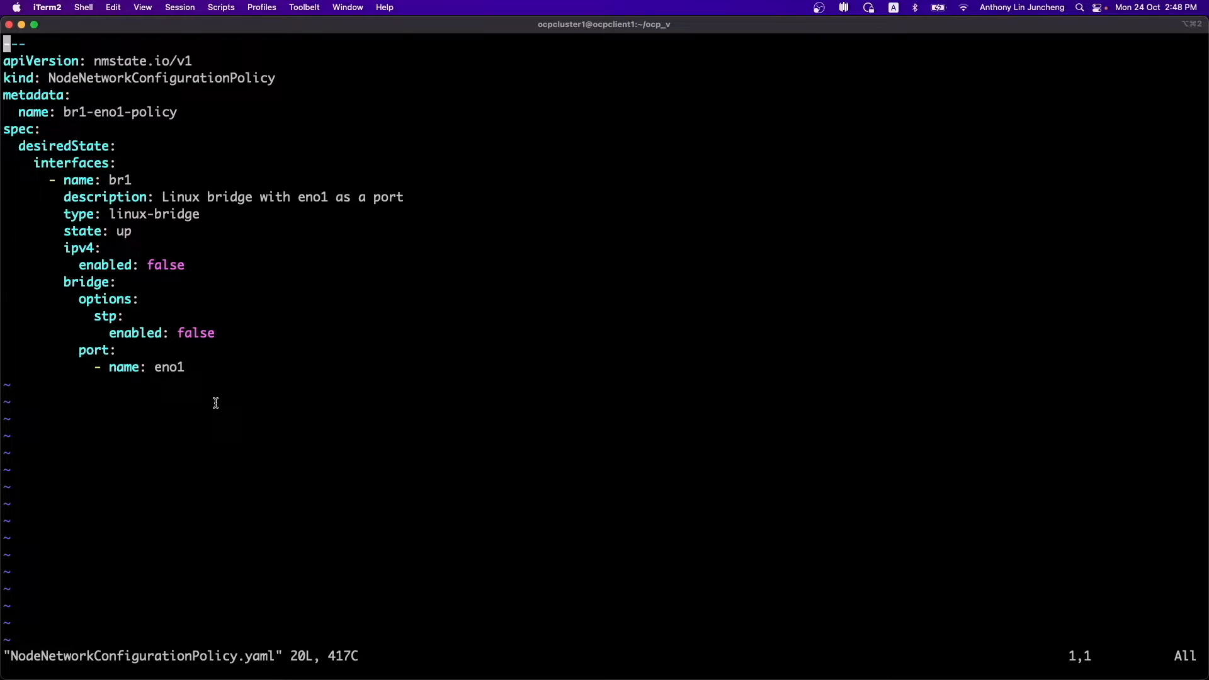
{"action": "type", "text": ":q"}
{"action": "key", "text": "Return"}
- View network-attachment-definition.yaml in vim, noting bridge br1, then quit
{"action": "type", "text": "vim"}
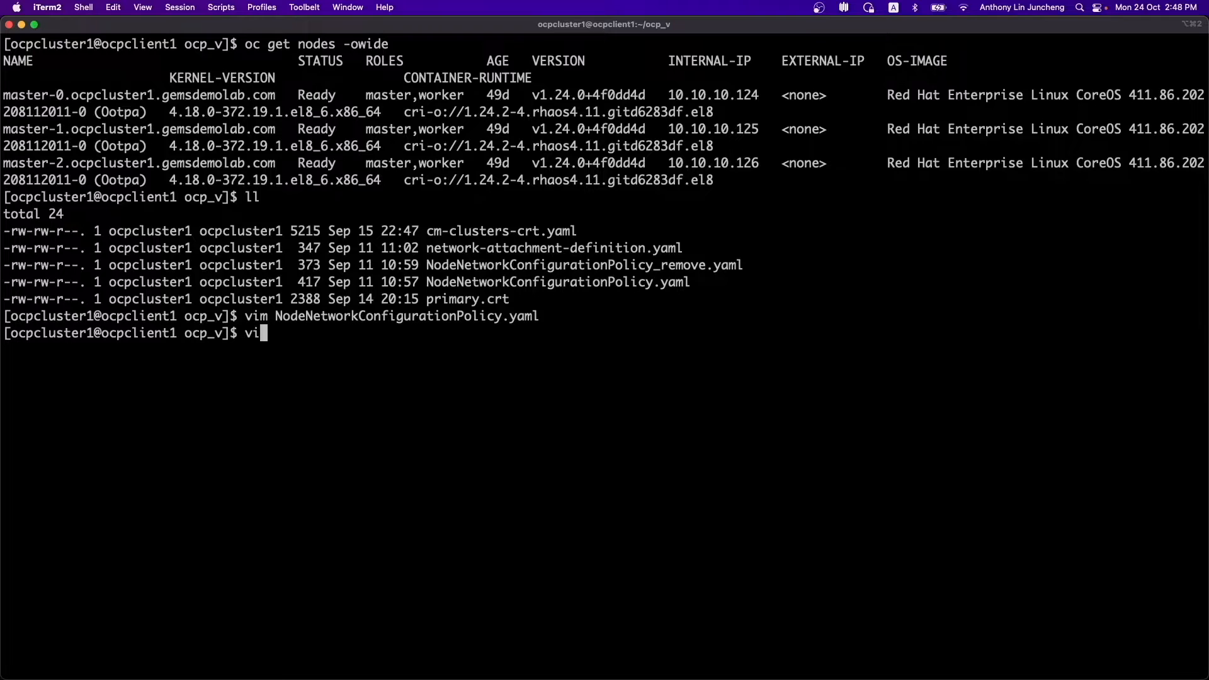
{"action": "double_click", "coordinate": [510, 247]}
{"action": "type", "text": "network-attachment-definition.yaml"}
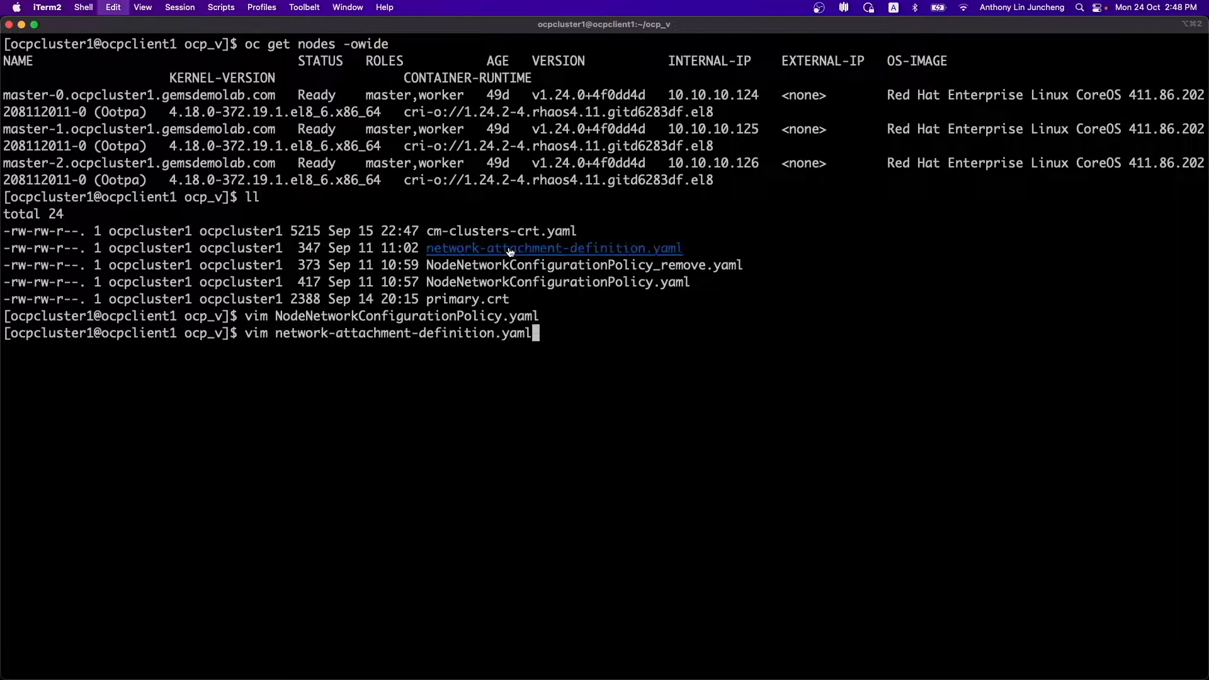
{"action": "key", "text": "Return"}
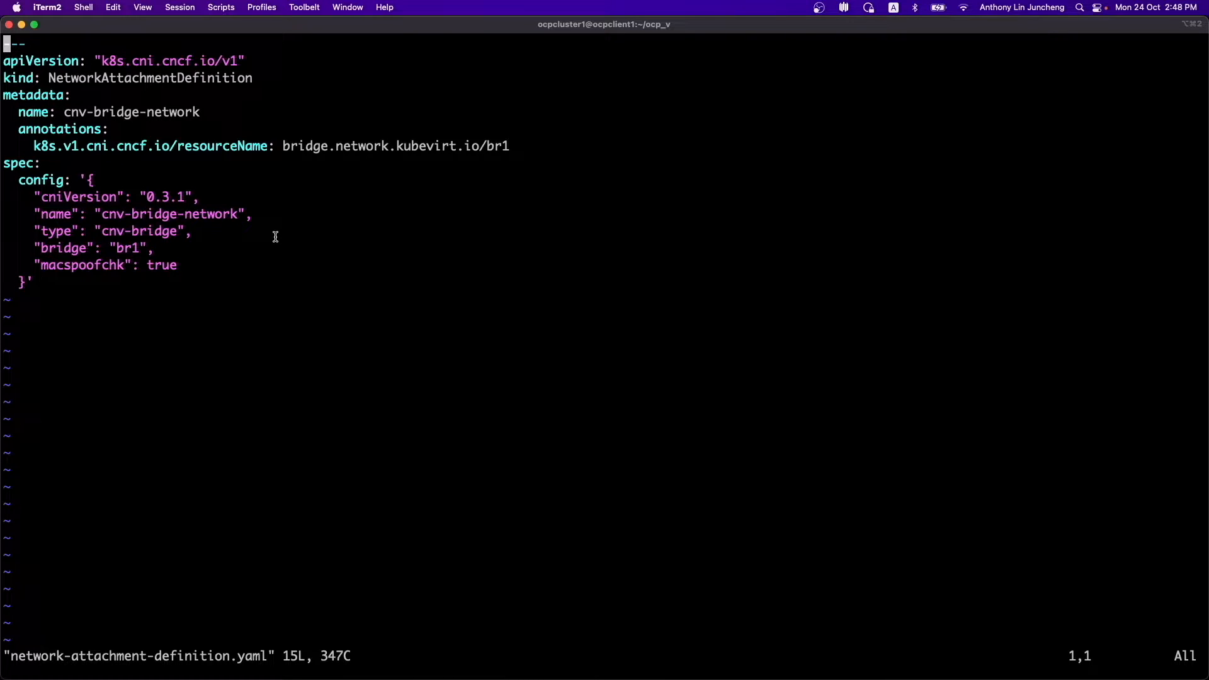
{"action": "double_click", "coordinate": [129, 248]}
{"action": "left_click", "coordinate": [305, 271]}
{"action": "type", "text": ":q!"}
{"action": "key", "text": "Return"}
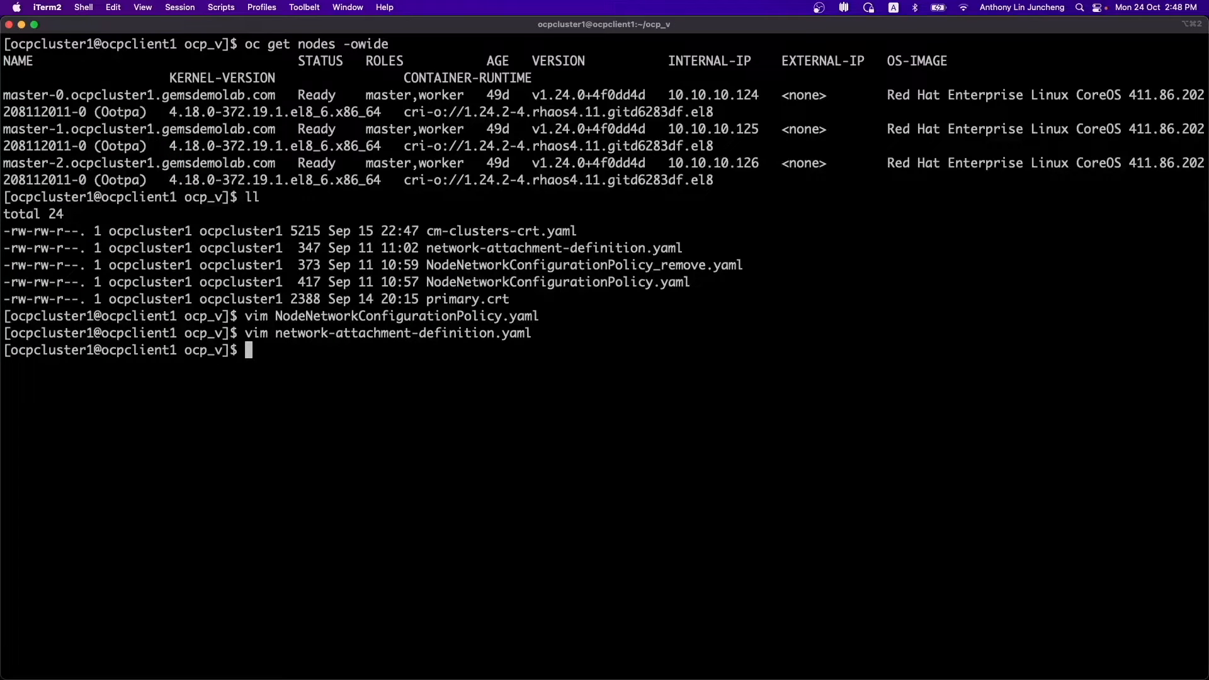
- Run oc get nncp and oc get nnce to confirm br1-eno1-policy is Available on all masters
{"action": "type", "text": "oc get nncp"}
{"action": "key", "text": "Return"}
{"action": "key", "text": "Up"}
{"action": "key", "text": "BackSpace"}
{"action": "type", "text": "e"}
{"action": "key", "text": "Return"}
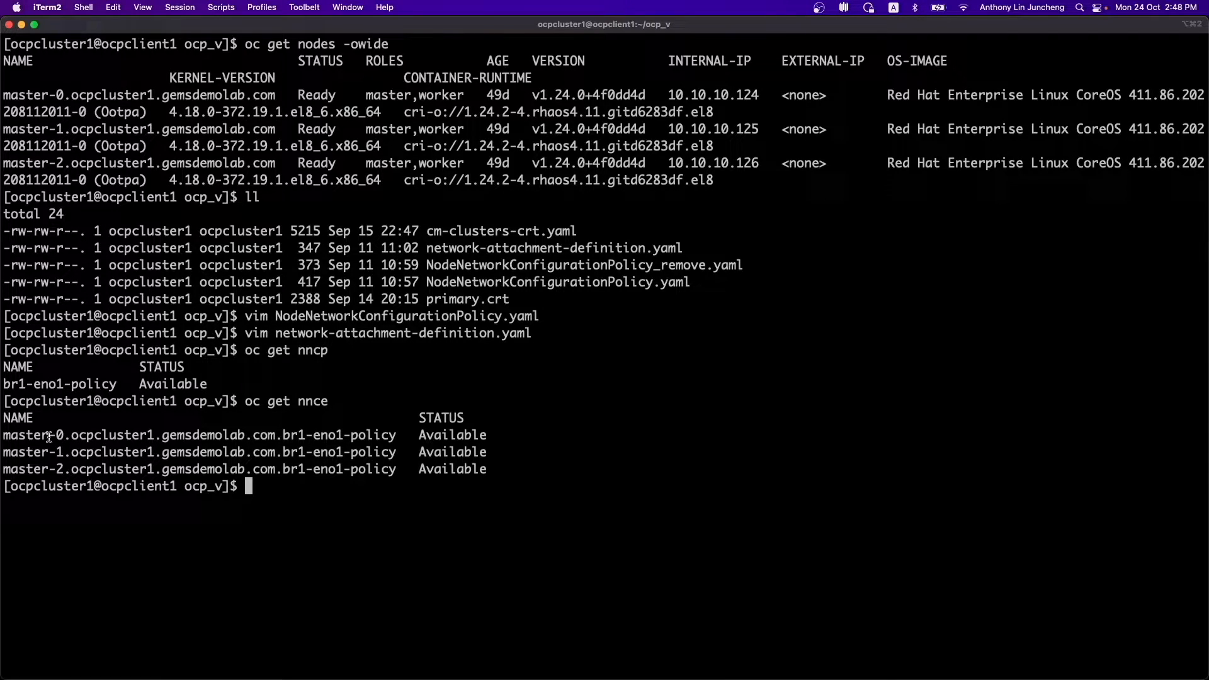
{"action": "left_click_drag", "start_coordinate": [11, 435], "coordinate": [496, 464]}
{"action": "left_click", "coordinate": [497, 465]}
{"action": "key", "text": "Return"}
{"action": "type", "text": "ssh core@"}
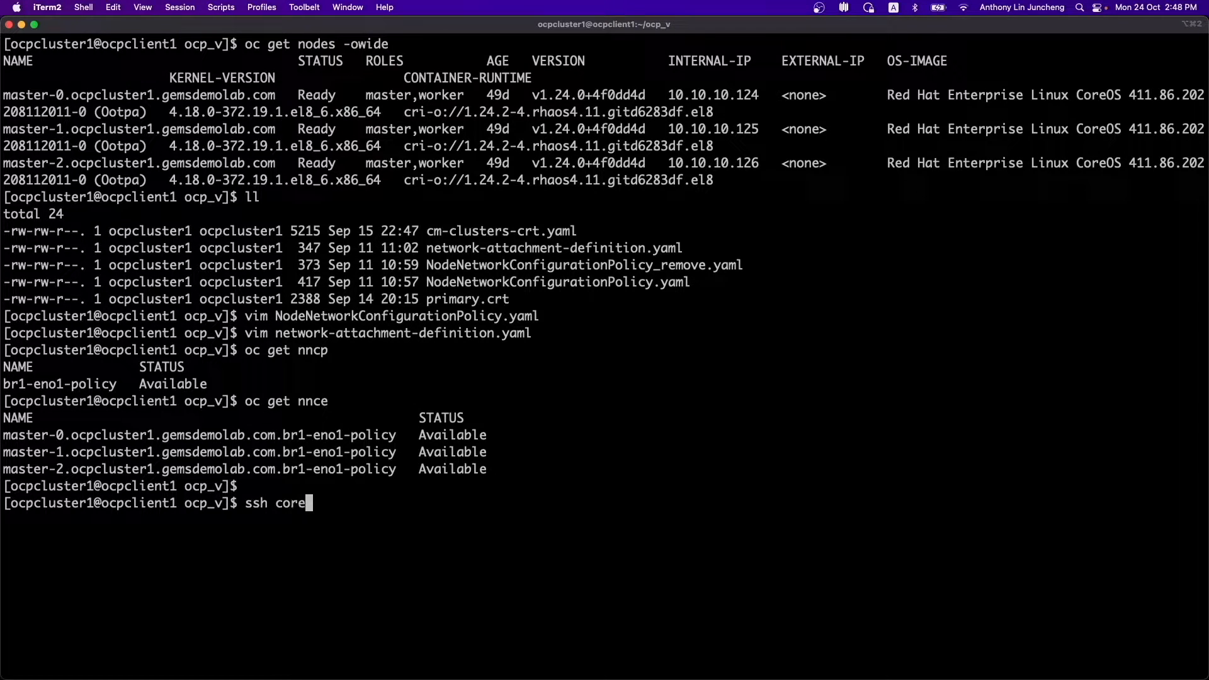
{"action": "double_click", "coordinate": [699, 95]}
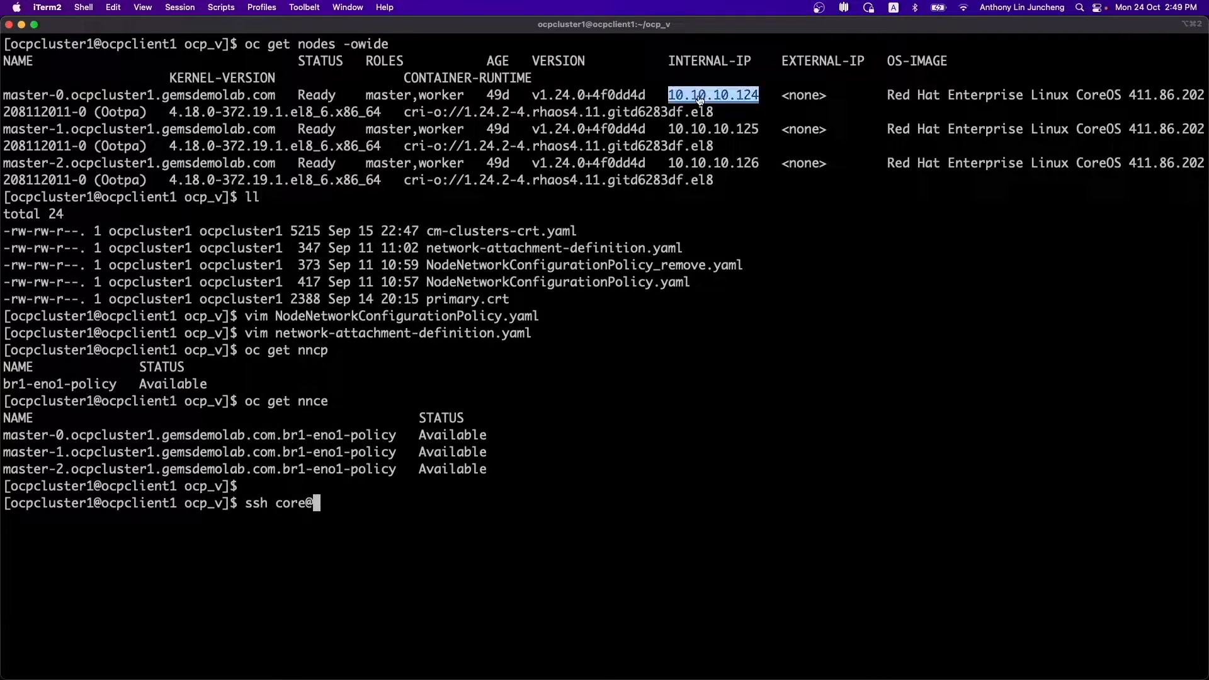
{"action": "type", "text": "10.10.10.124"}
{"action": "key", "text": "Return"}
- Run ip a | grep br1 to confirm eno1 is enslaved to br1, both UP
{"action": "type", "text": "ip a | grep br1"}
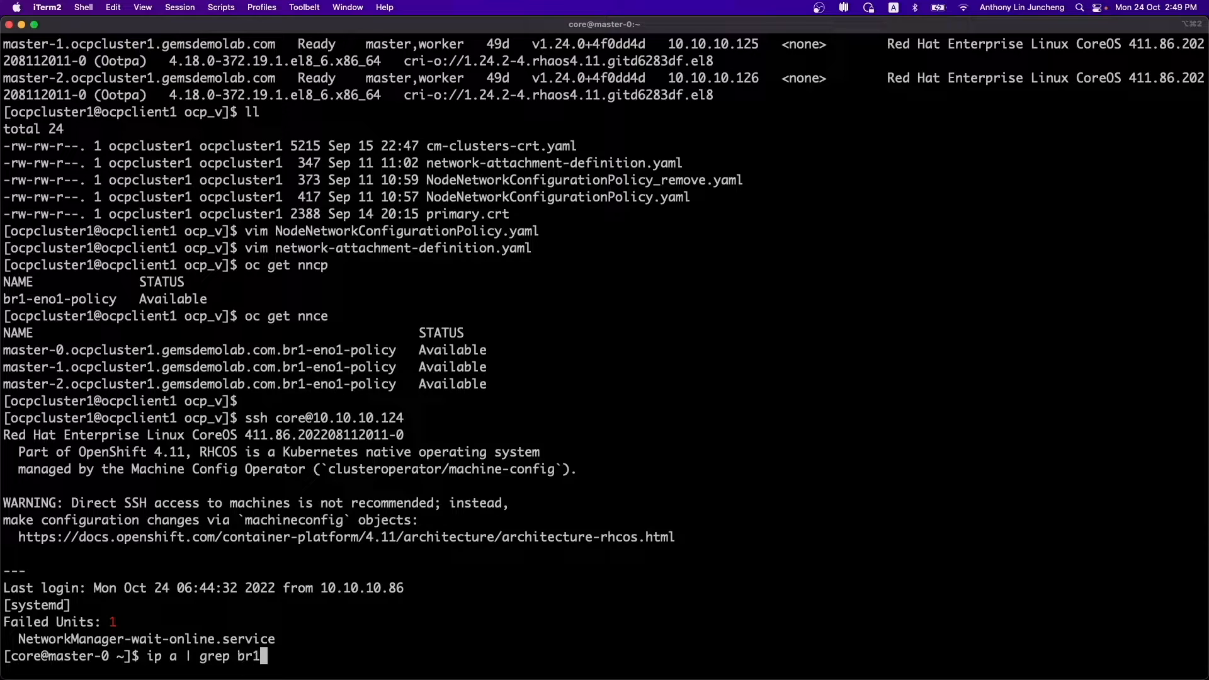
{"action": "key", "text": "Return"}
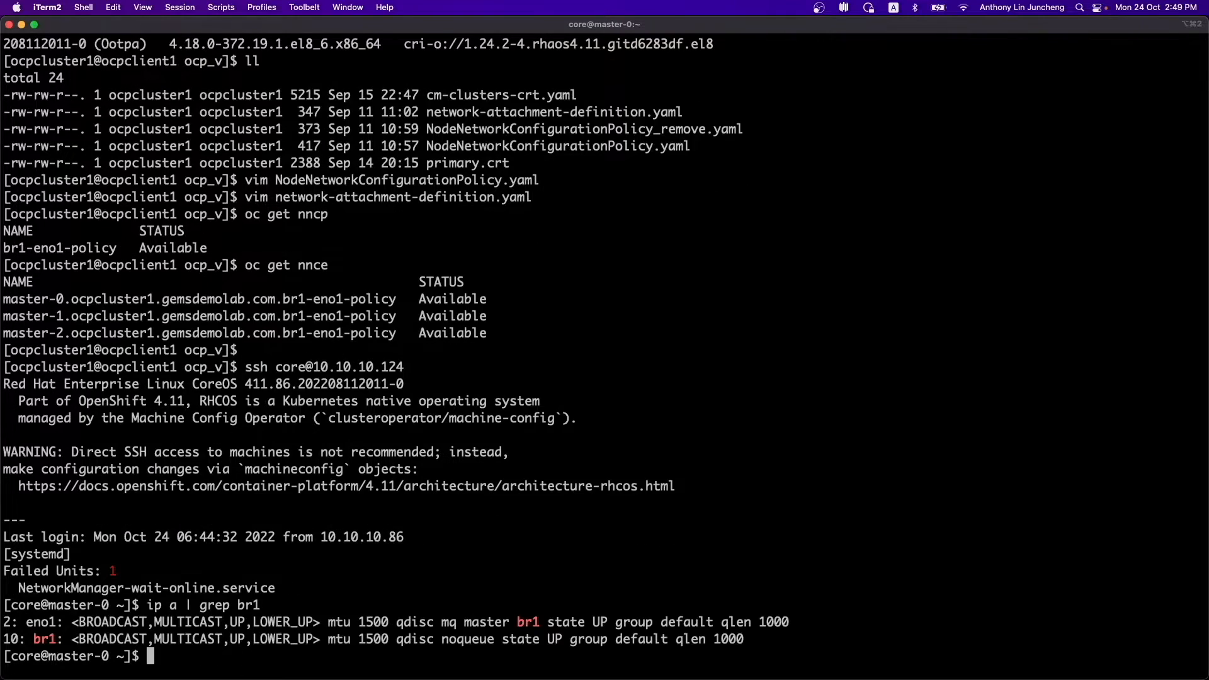
{"action": "left_click_drag", "start_coordinate": [25, 623], "coordinate": [743, 634]}
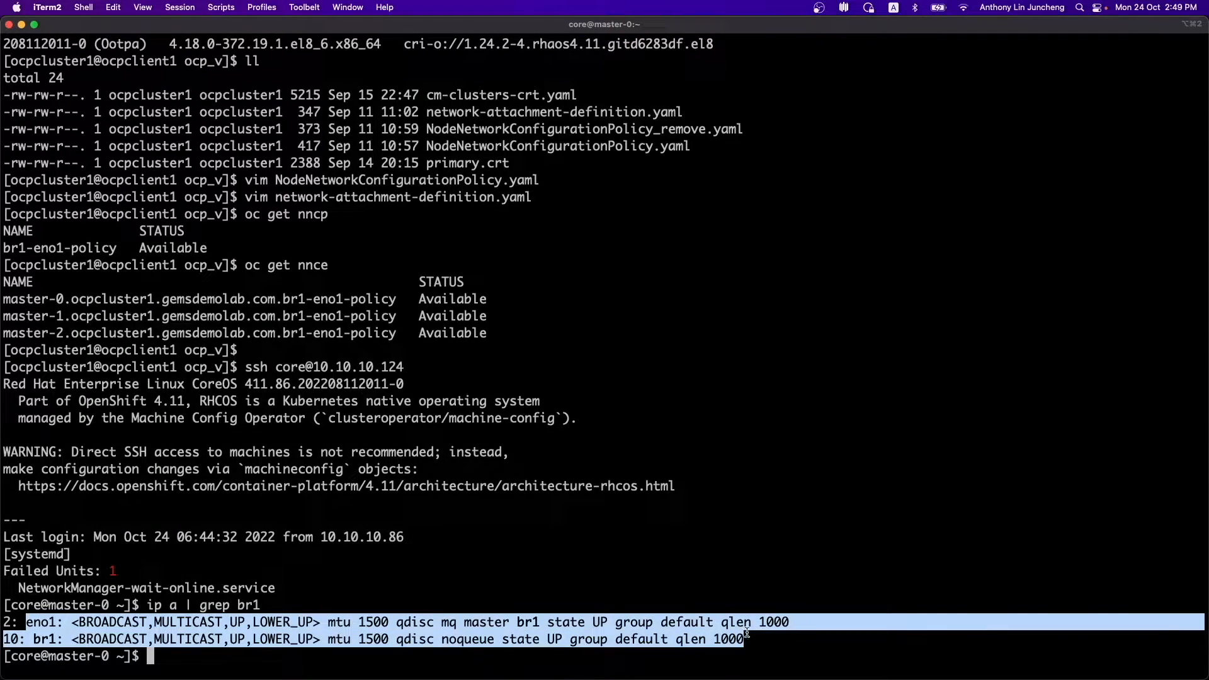
{"action": "left_click", "coordinate": [760, 564]}
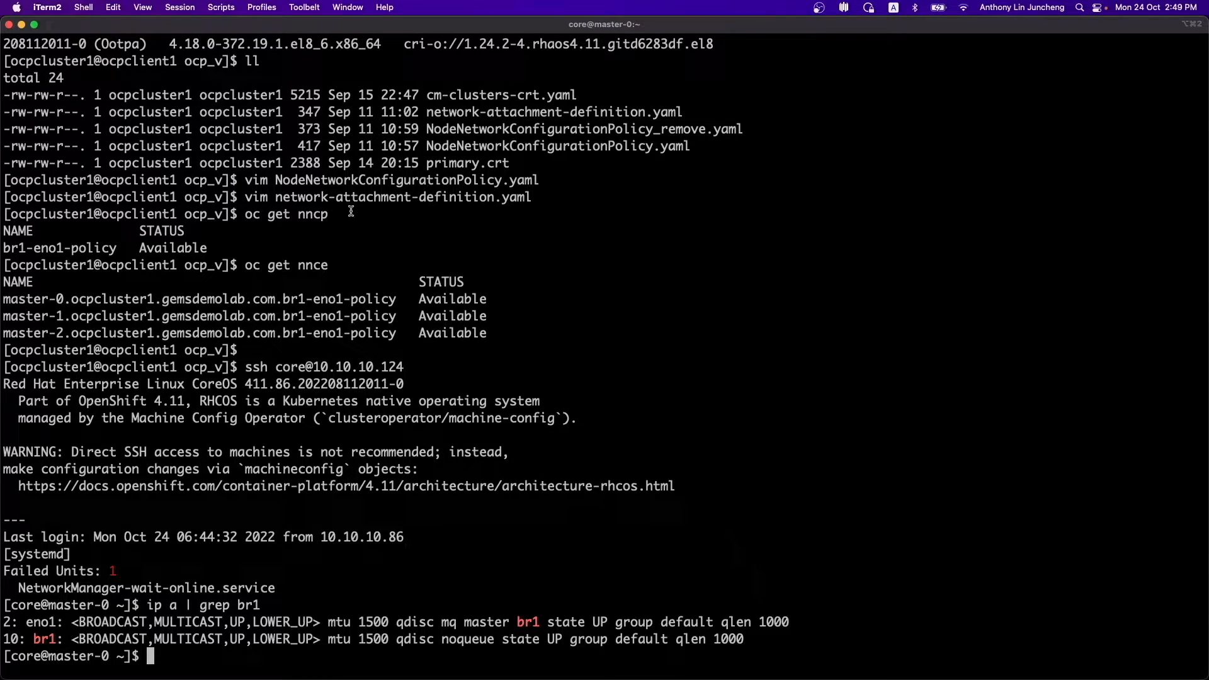
- Check the Overview dashboard's Storage health, provided by OpenShift Data Foundation
{"action": "left_click", "coordinate": [22, 25]}
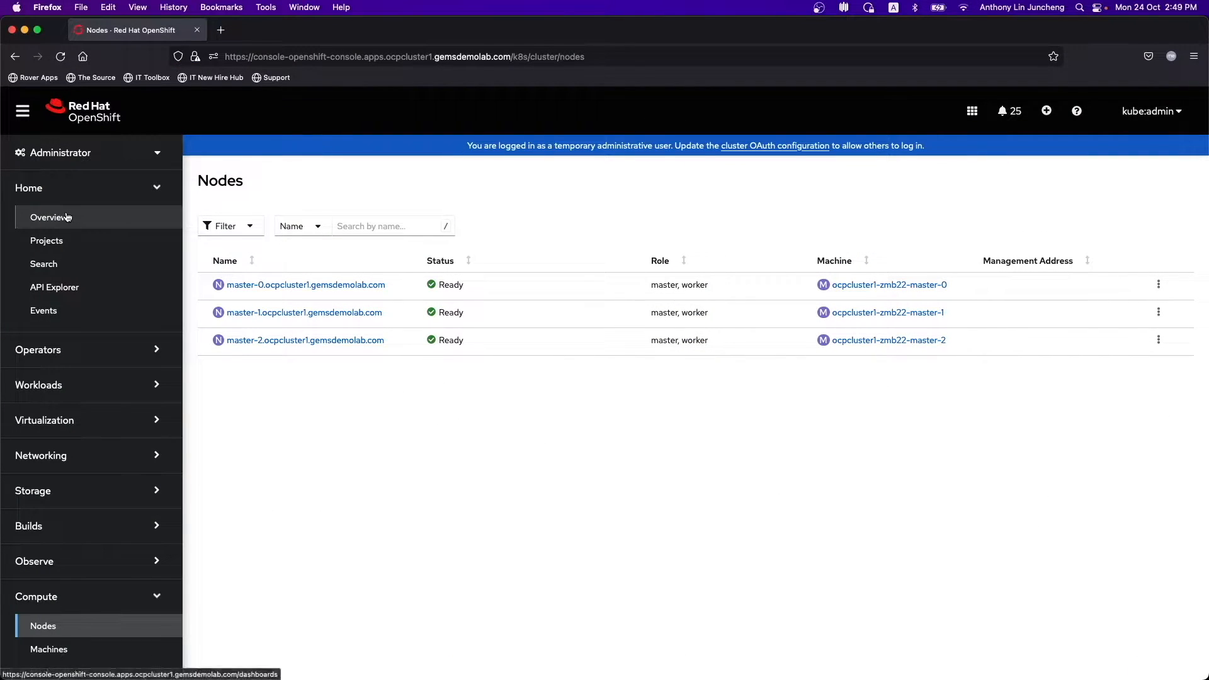
{"action": "left_click", "coordinate": [94, 217]}
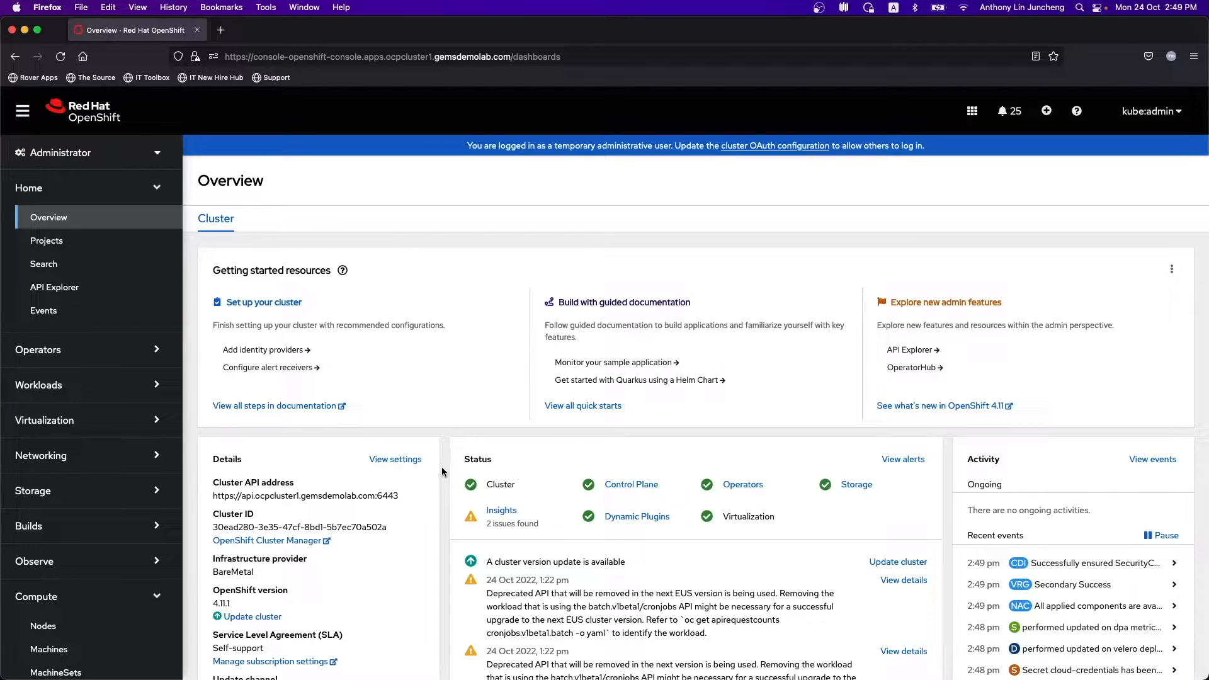
{"action": "left_click", "coordinate": [861, 488]}
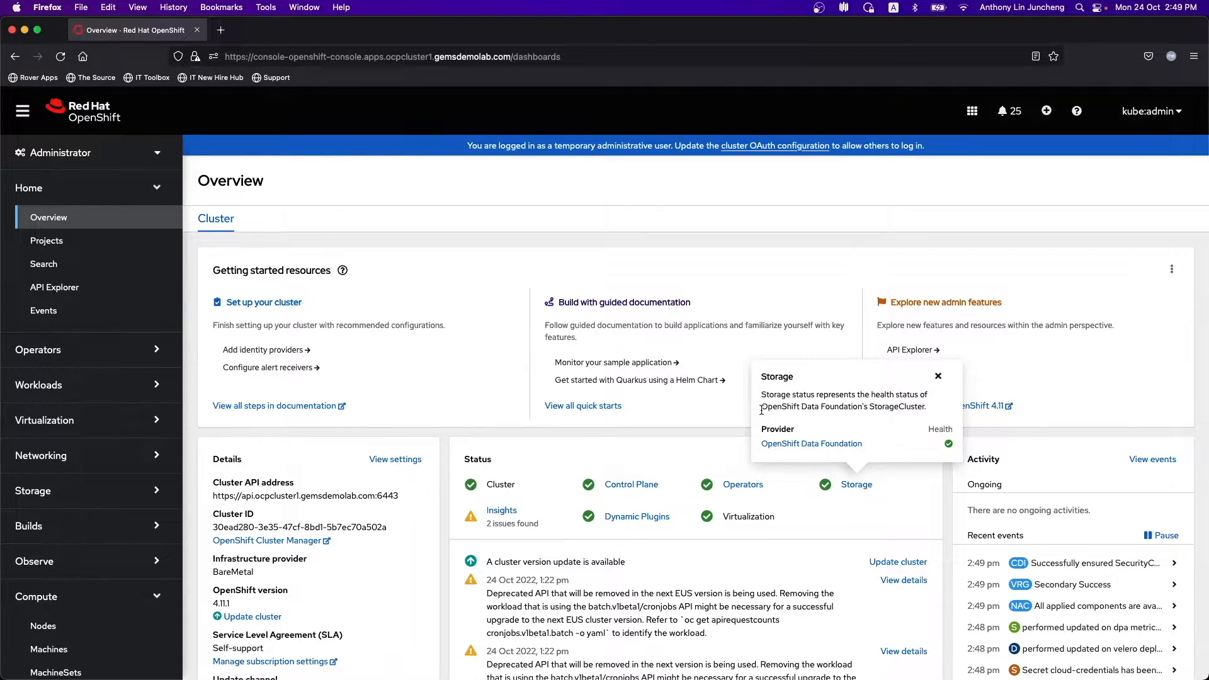
{"action": "left_click_drag", "start_coordinate": [762, 407], "coordinate": [864, 408]}
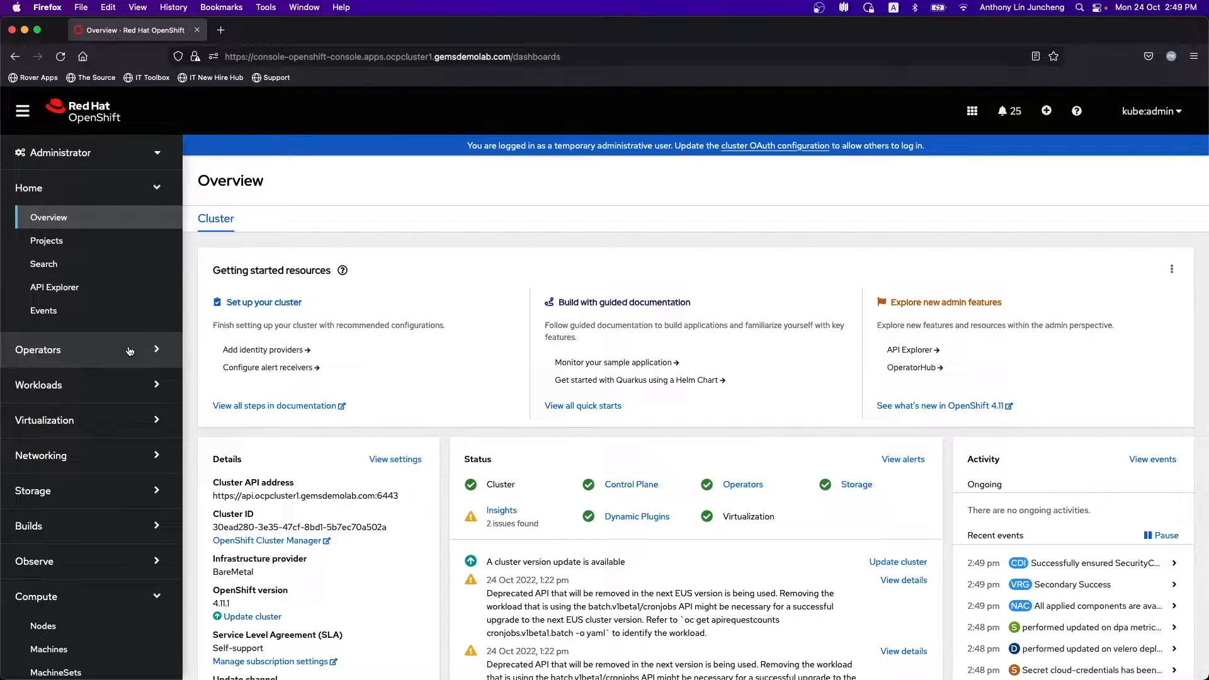
- View OpenShift Data Foundation's storage systems under Operators > Installed Operators
{"action": "left_click", "coordinate": [130, 351]}
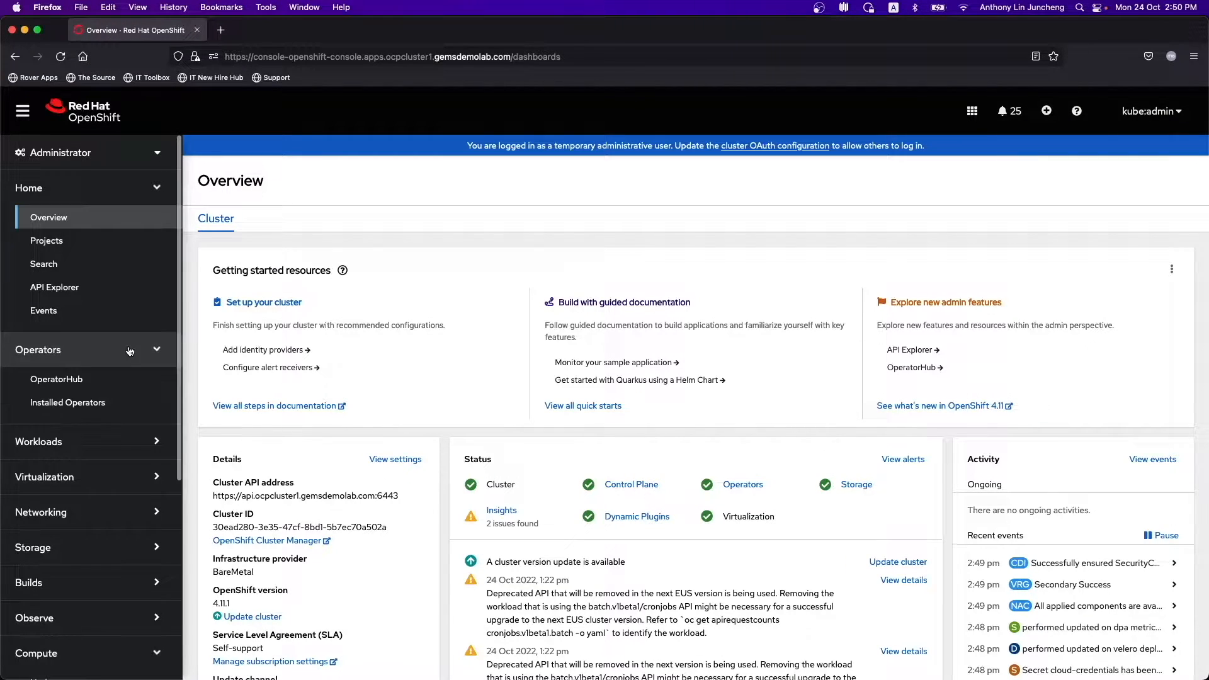
{"action": "left_click", "coordinate": [108, 408]}
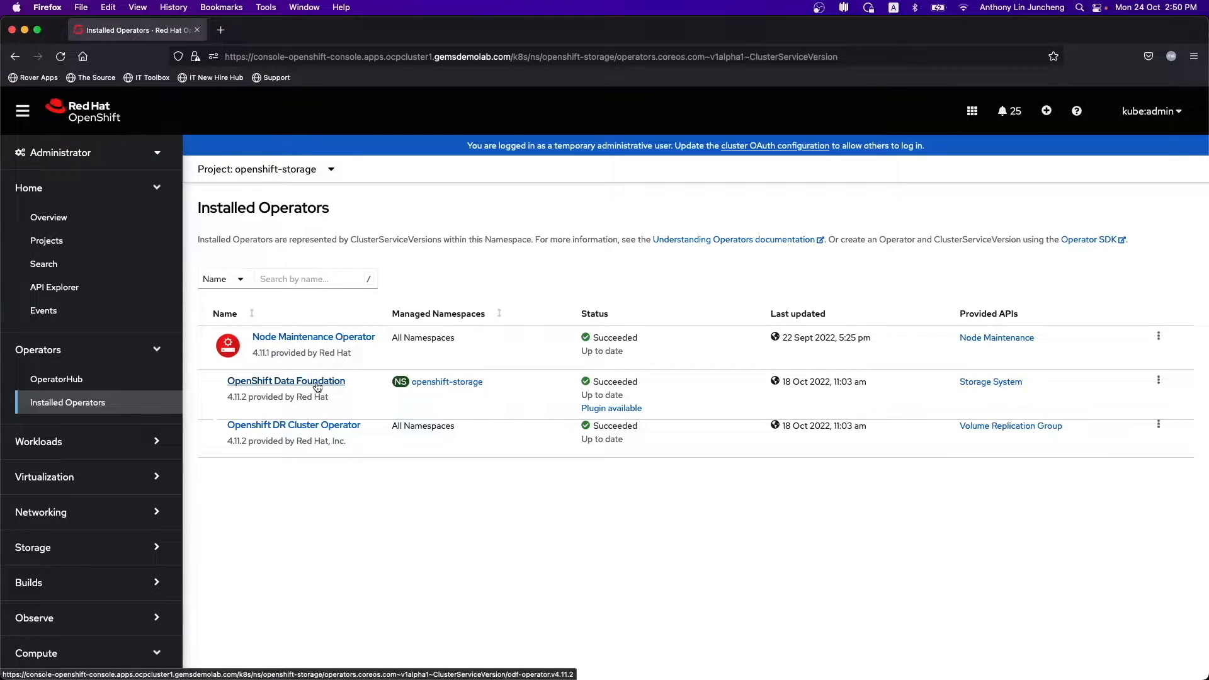
{"action": "left_click", "coordinate": [988, 382]}
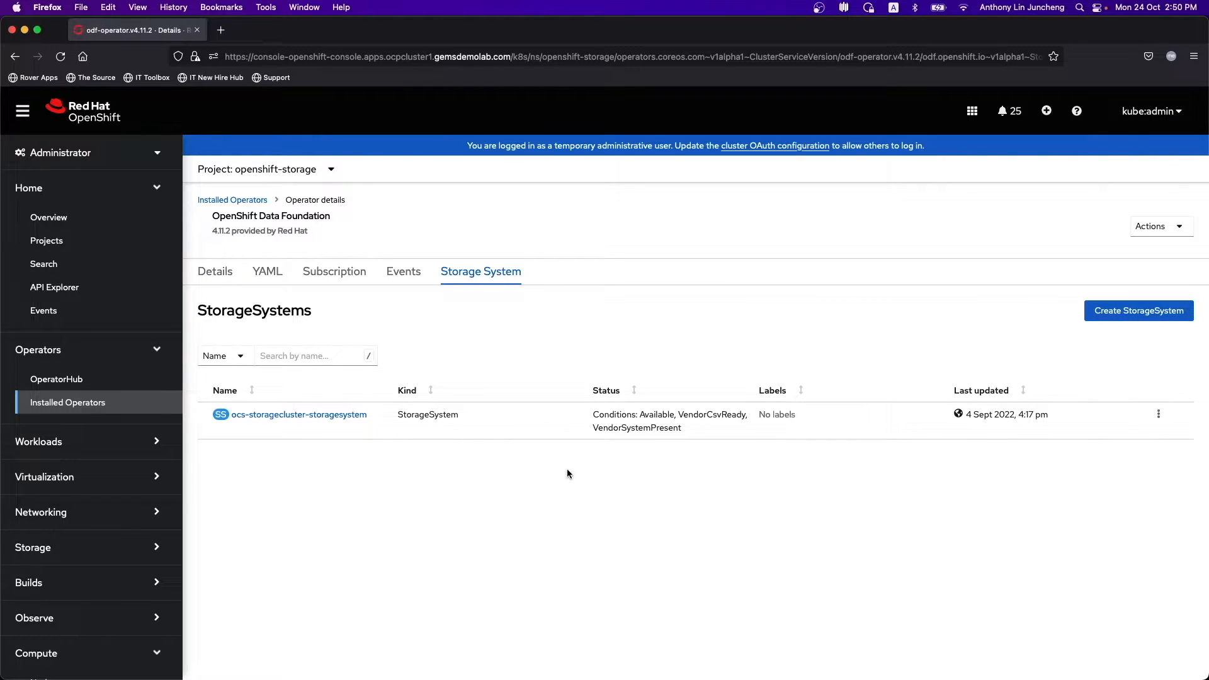
- Switch the Installed Operators view to the openshift-cnv project
{"action": "left_click", "coordinate": [326, 171]}
{"action": "scroll", "coordinate": [358, 455], "scroll_direction": "down", "scroll_amount": 1}
{"action": "scroll", "coordinate": [357, 454], "scroll_direction": "down", "scroll_amount": 10}
{"action": "scroll", "coordinate": [358, 454], "scroll_direction": "down", "scroll_amount": 3}
{"action": "left_click", "coordinate": [330, 412]}
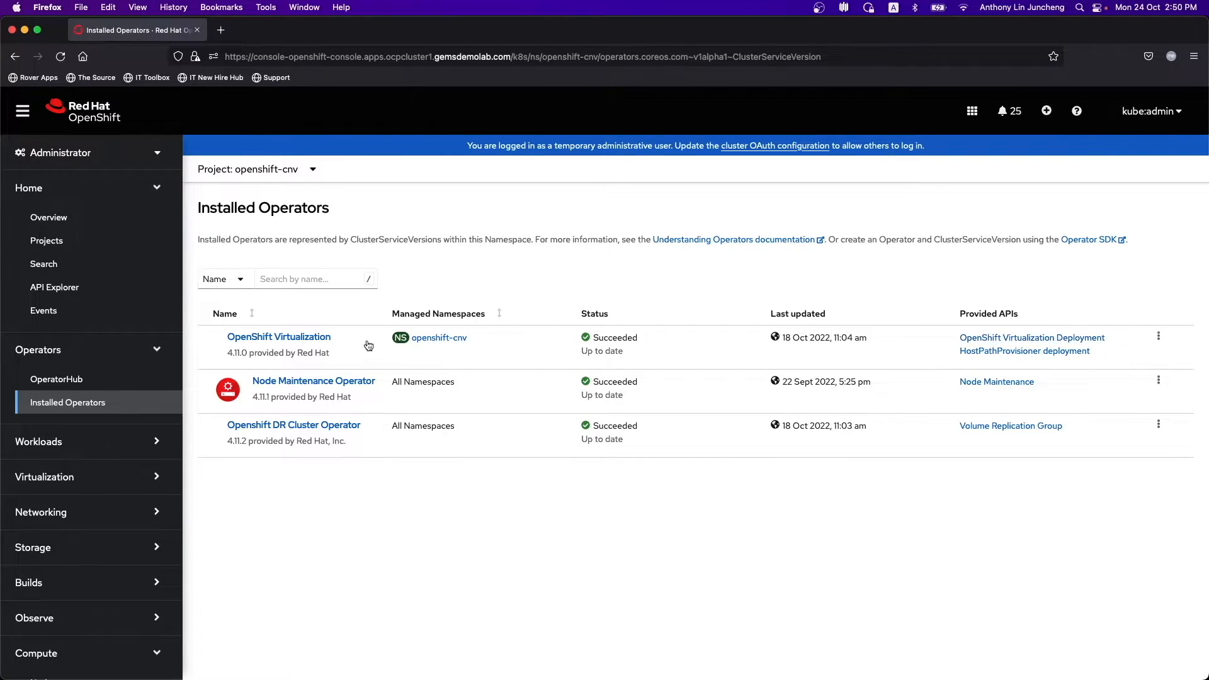
- View the OpenShift Virtualization operator's instances, then switch to the kubevirt-vm project
{"action": "left_click", "coordinate": [319, 338]}
{"action": "left_click", "coordinate": [473, 272]}
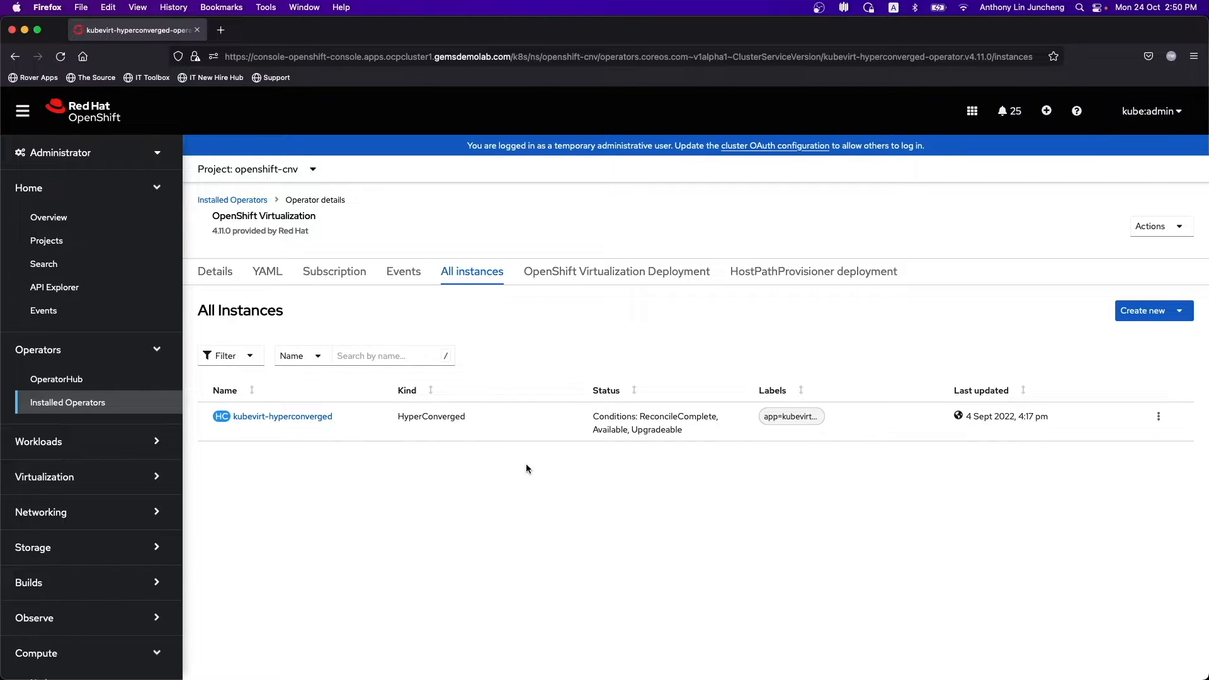
{"action": "left_click", "coordinate": [314, 171]}
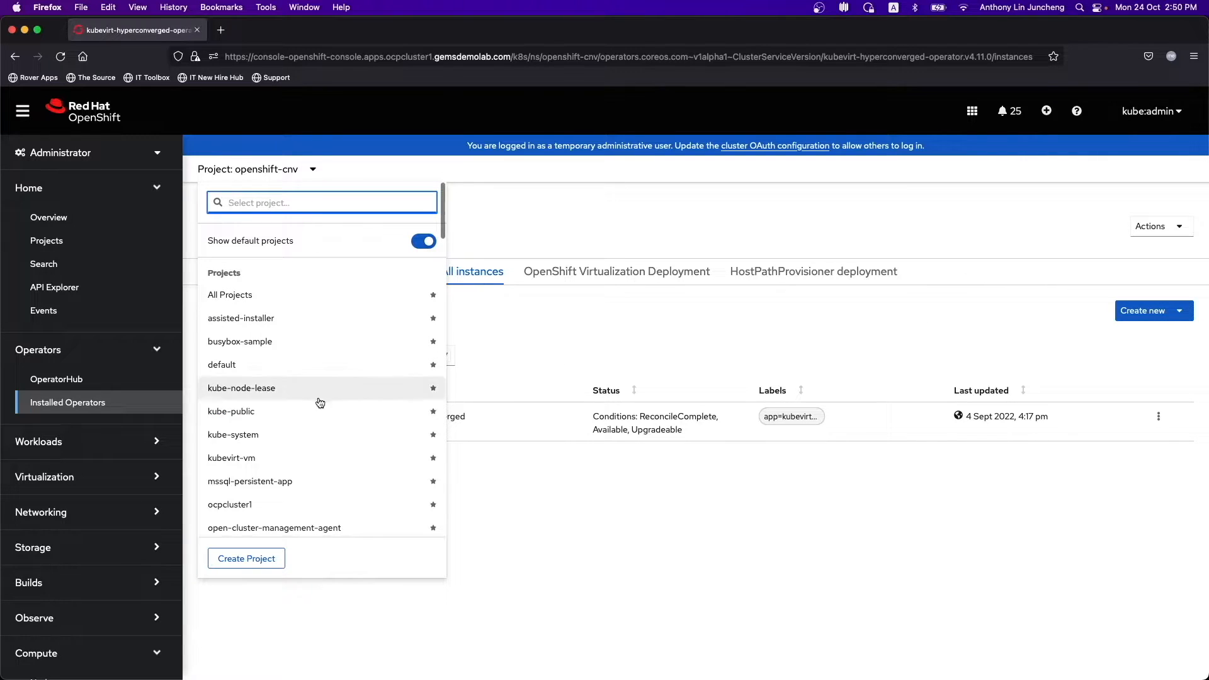
{"action": "left_click", "coordinate": [295, 460]}
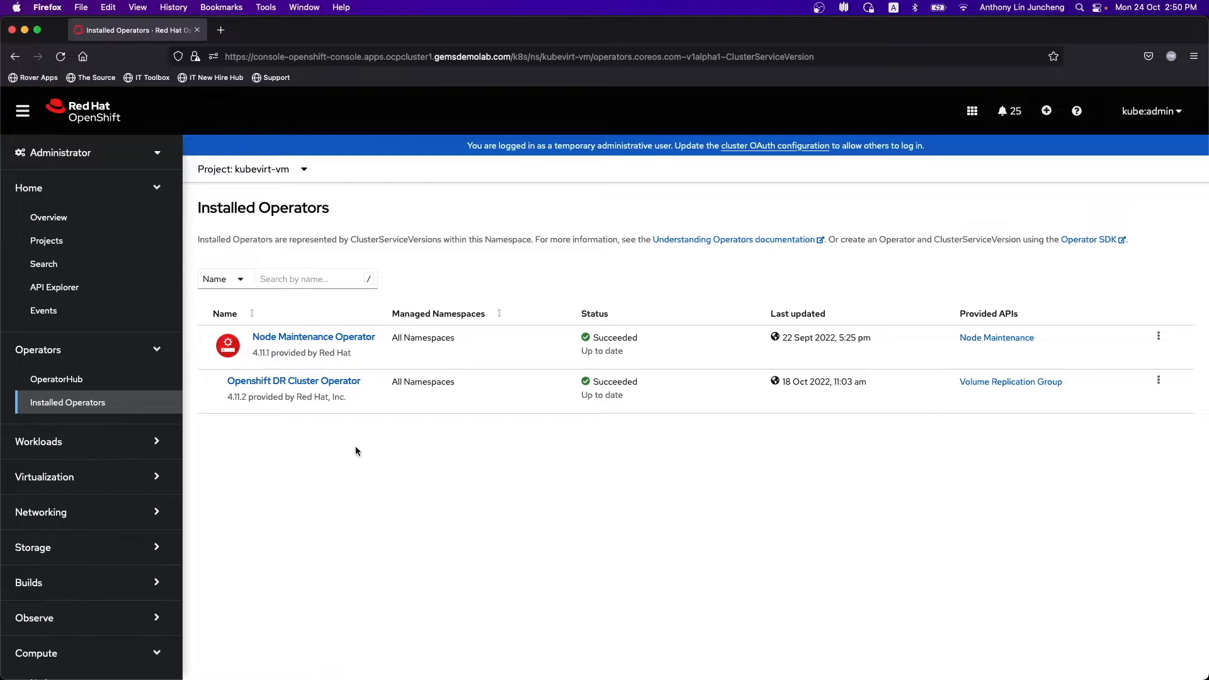
- Open cnv-bridge-network under Networking > NetworkAttachmentDefinitions and show its YAML
{"action": "left_click", "coordinate": [95, 443]}
{"action": "left_click", "coordinate": [82, 441]}
{"action": "scroll", "coordinate": [79, 454], "scroll_direction": "down", "scroll_amount": 2}
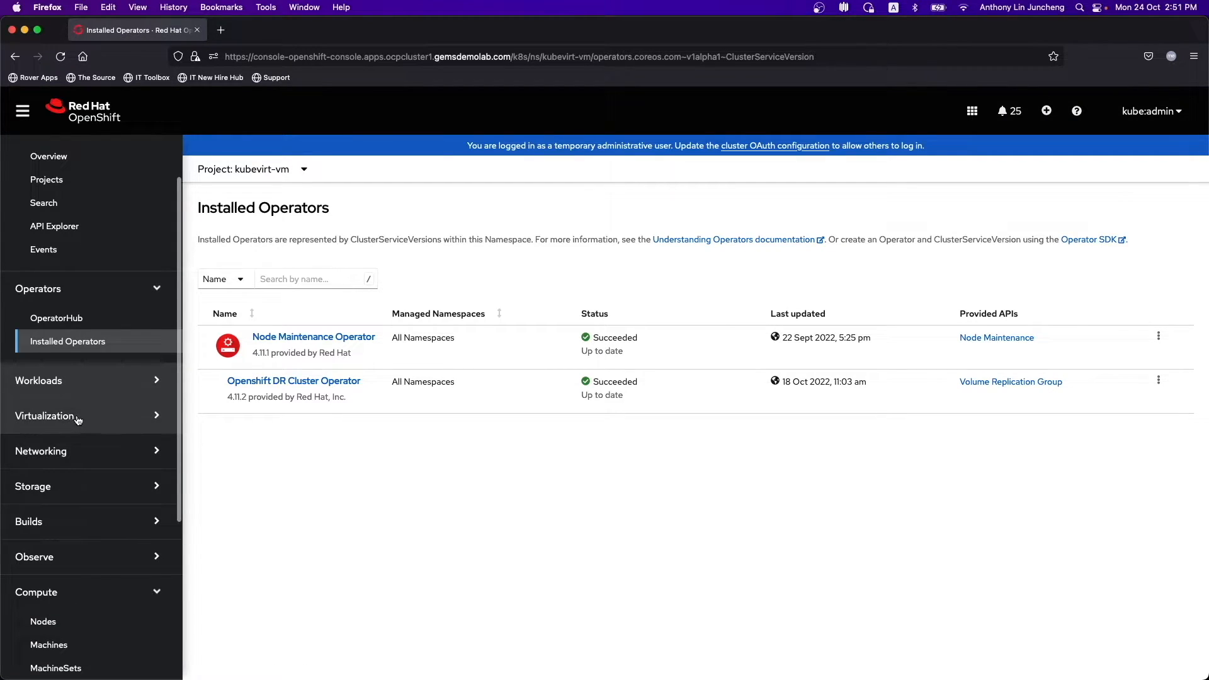
{"action": "left_click", "coordinate": [78, 456]}
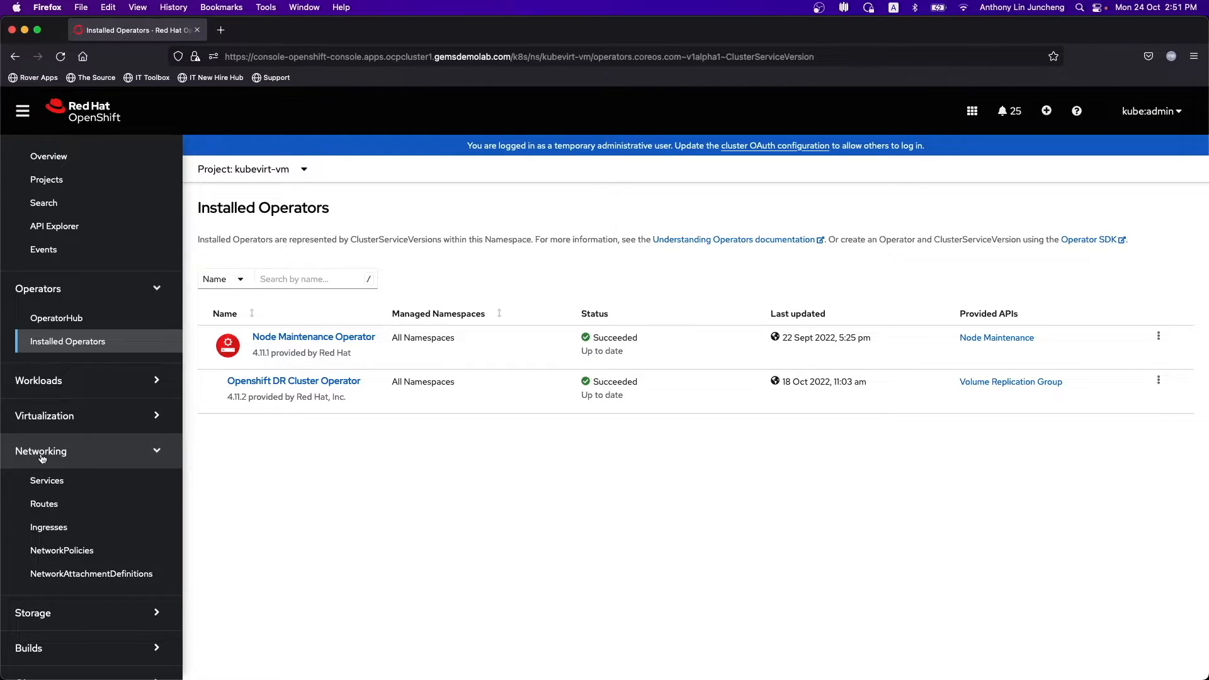
{"action": "left_click", "coordinate": [90, 575]}
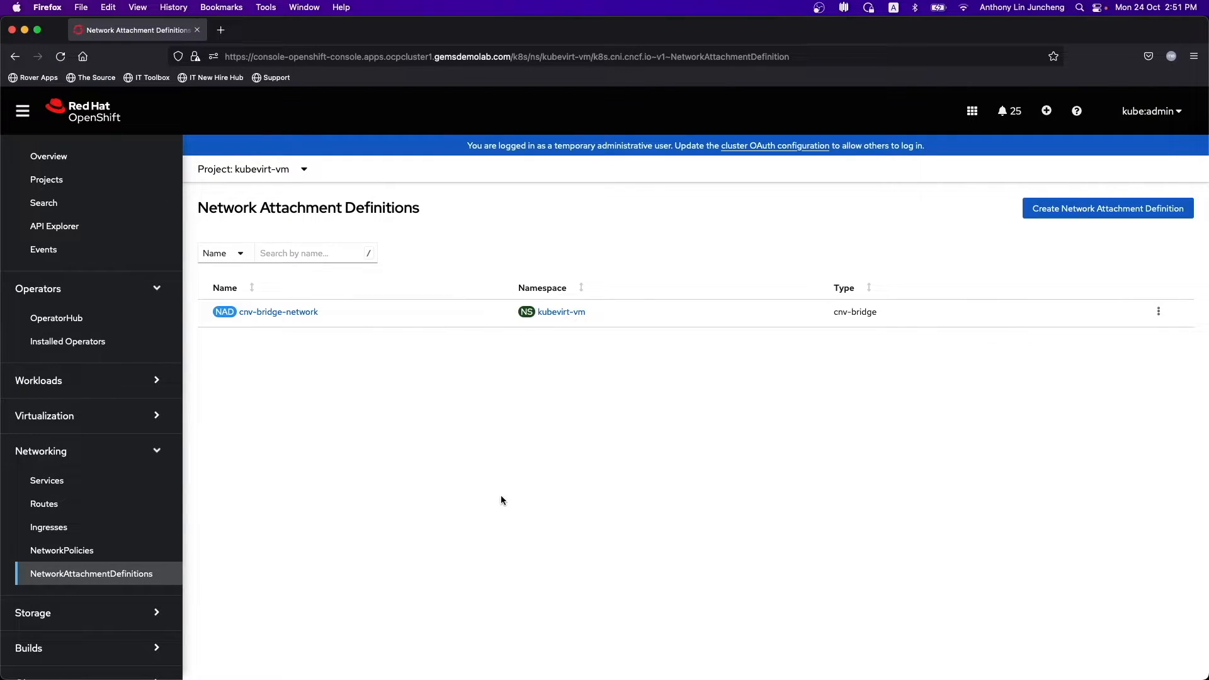
{"action": "left_click", "coordinate": [277, 313]}
{"action": "left_click", "coordinate": [270, 261]}
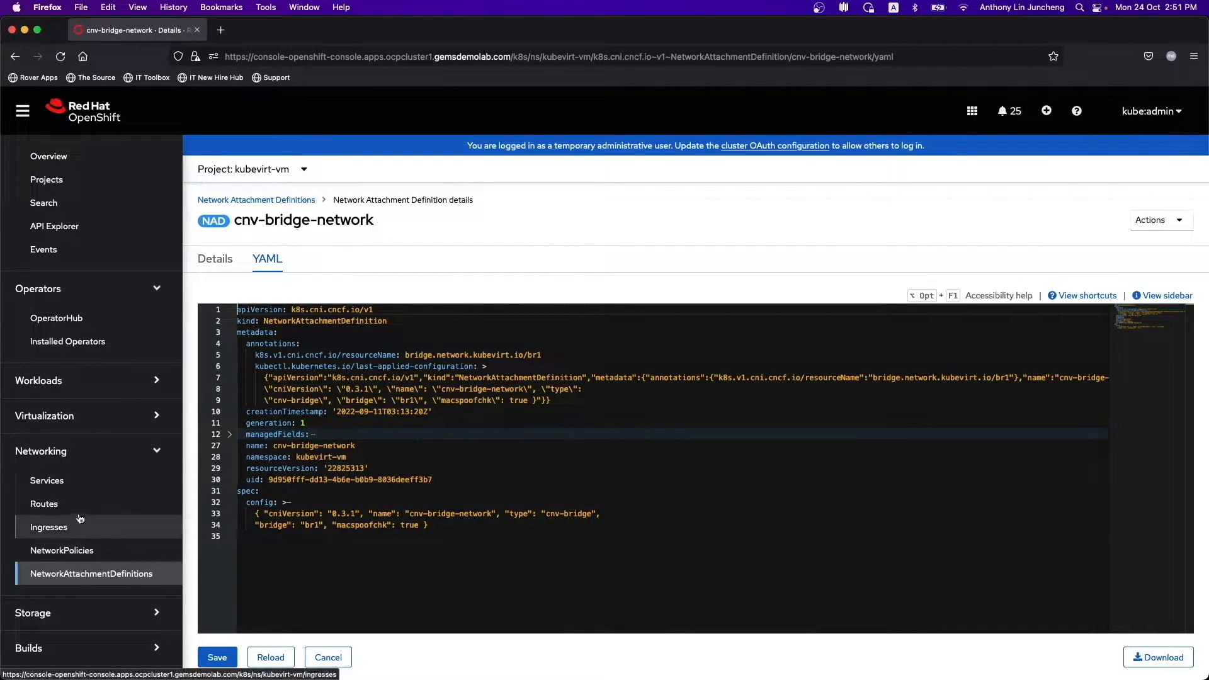
{"action": "left_click", "coordinate": [73, 428]}
- Scroll Virtualization Overview through Inventory and Top consumers, then open the VM template Catalog
{"action": "left_click", "coordinate": [71, 446]}
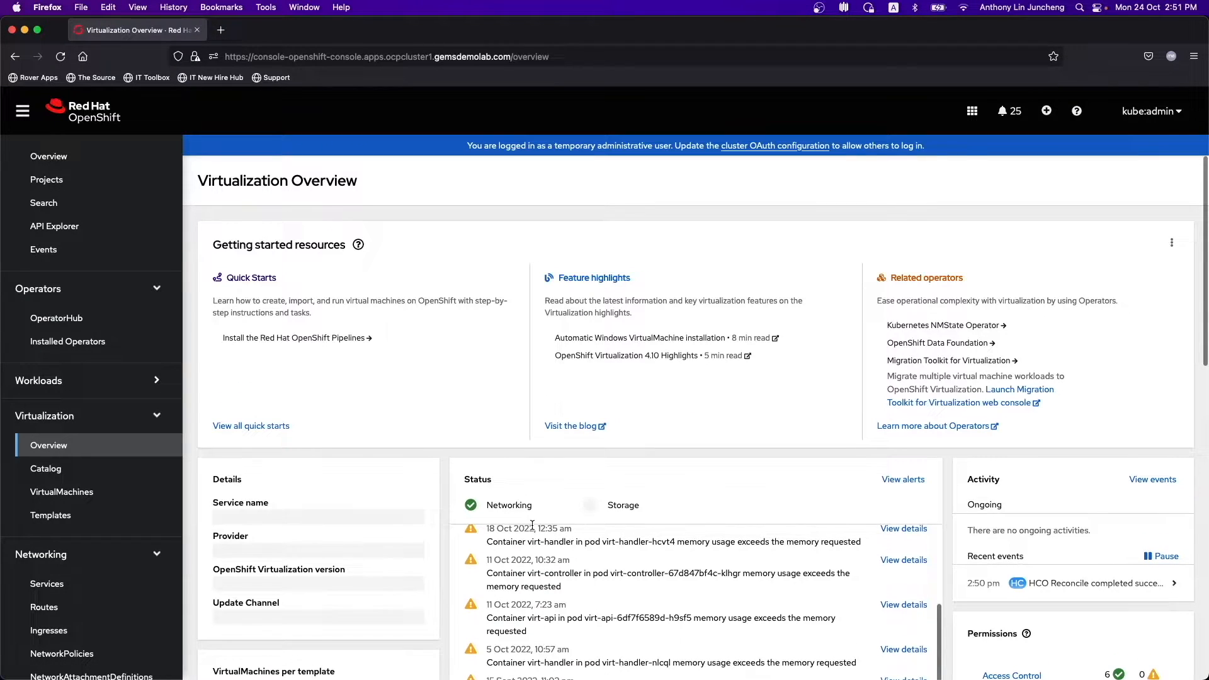
{"action": "scroll", "coordinate": [391, 571], "scroll_direction": "down", "scroll_amount": 10}
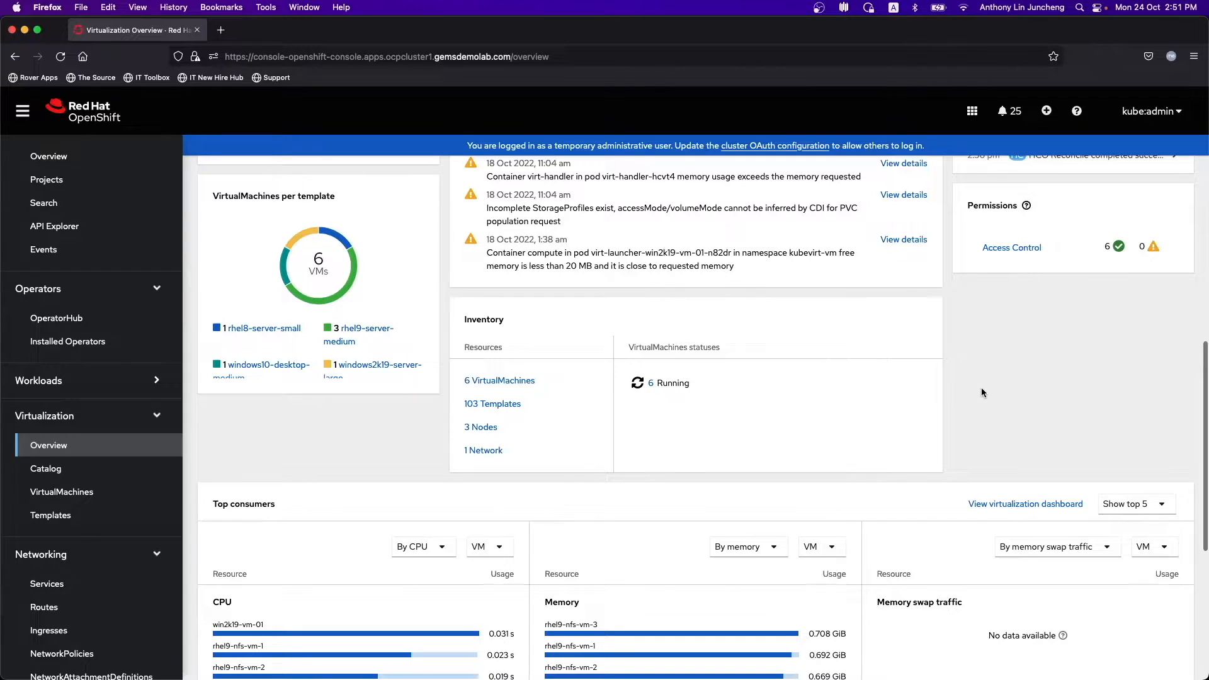
{"action": "scroll", "coordinate": [981, 387], "scroll_direction": "down", "scroll_amount": 3}
{"action": "scroll", "coordinate": [883, 478], "scroll_direction": "down", "scroll_amount": 2}
{"action": "scroll", "coordinate": [883, 478], "scroll_direction": "down", "scroll_amount": 1}
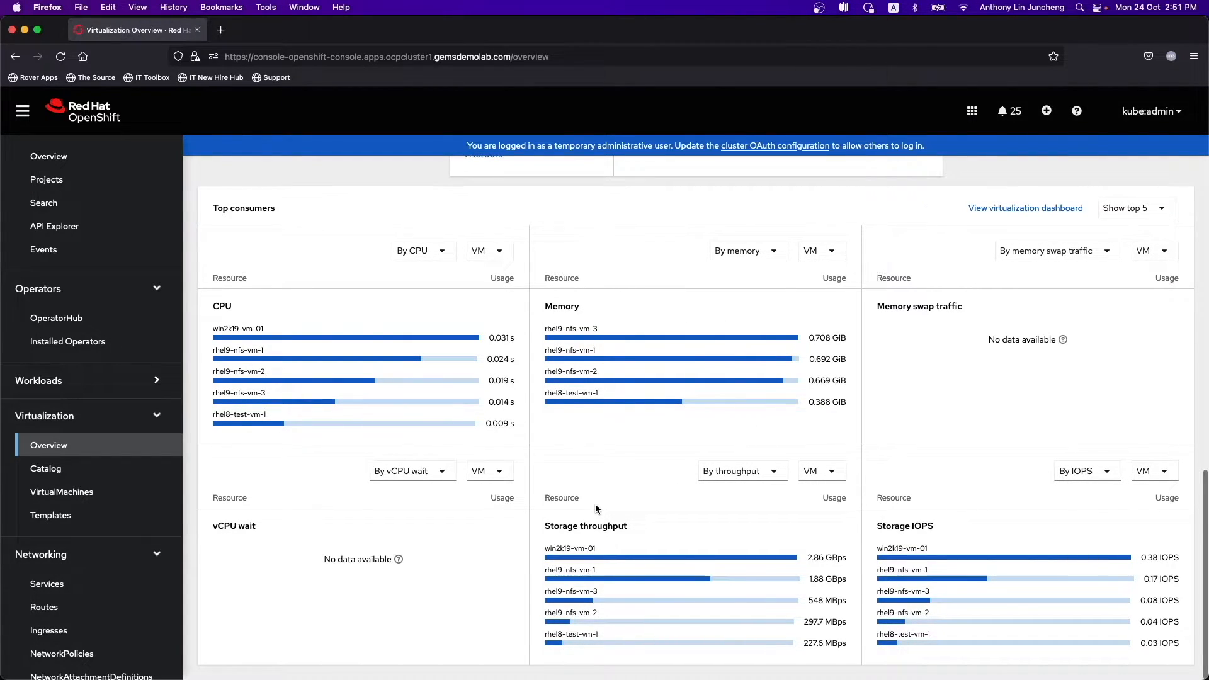
{"action": "left_click", "coordinate": [77, 479]}
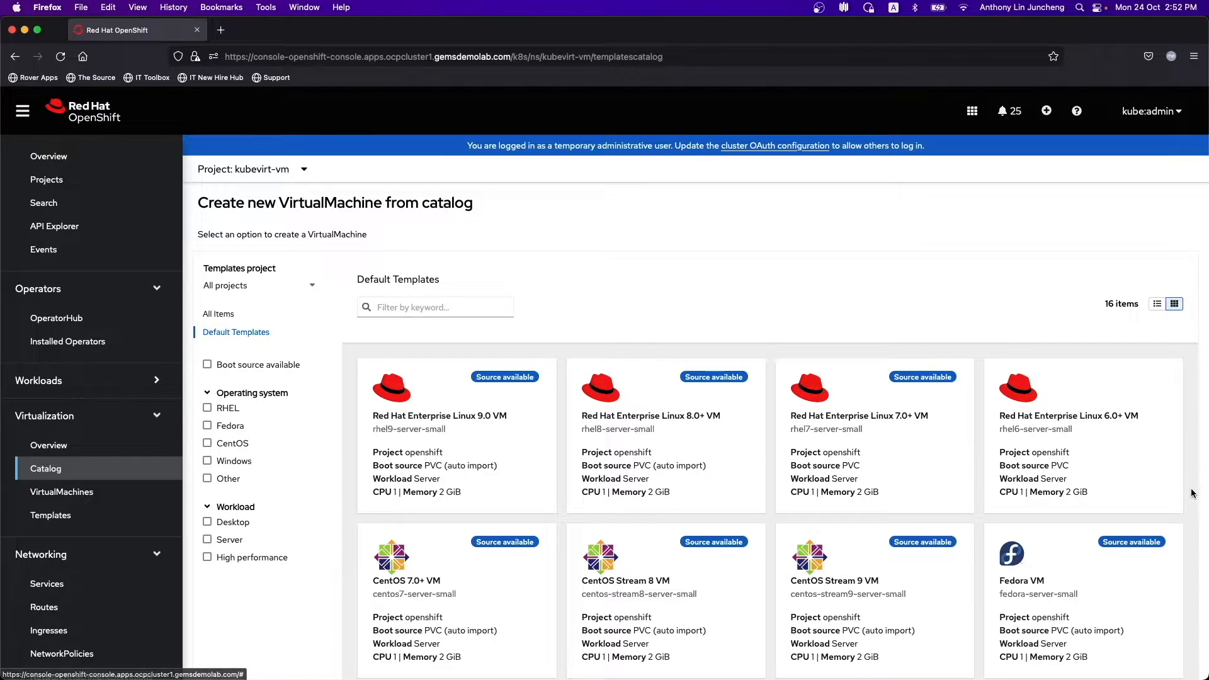
- Scroll through the catalog's template cards, then open Virtualization > Templates for kubevirt-vm
{"action": "scroll", "coordinate": [1191, 502], "scroll_direction": "down", "scroll_amount": 4}
{"action": "scroll", "coordinate": [1191, 502], "scroll_direction": "down", "scroll_amount": 6}
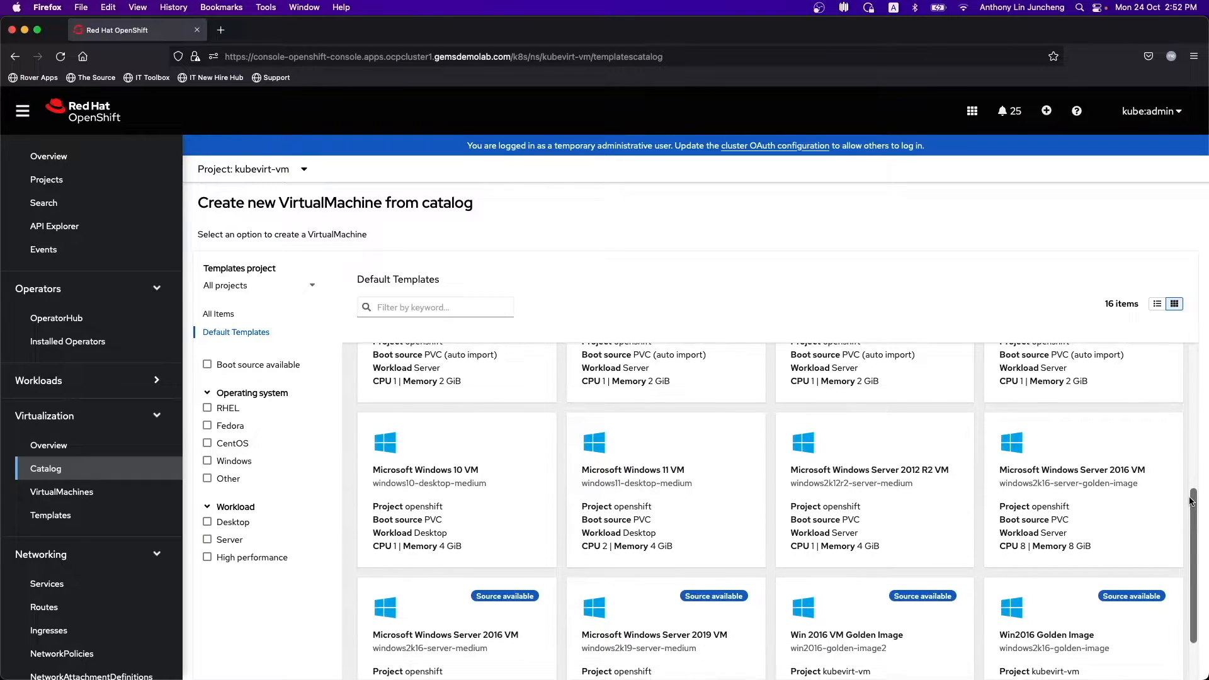
{"action": "scroll", "coordinate": [1191, 502], "scroll_direction": "up", "scroll_amount": 9}
{"action": "scroll", "coordinate": [1191, 502], "scroll_direction": "up", "scroll_amount": 1}
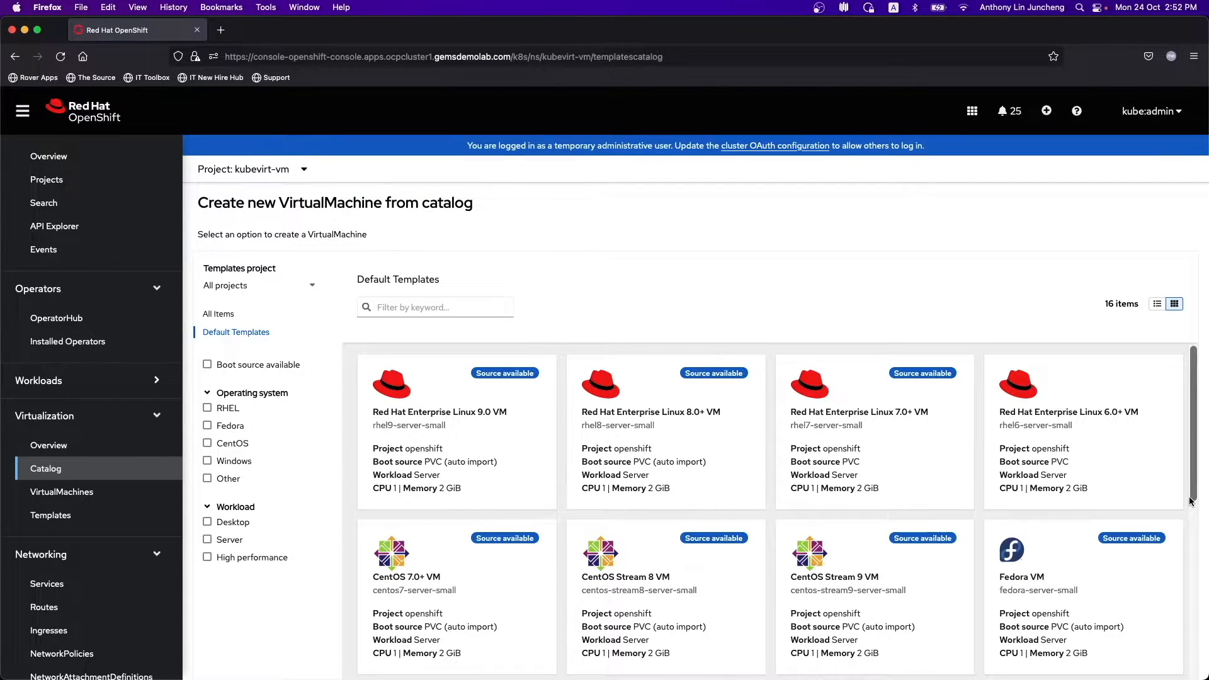
{"action": "scroll", "coordinate": [1191, 502], "scroll_direction": "down", "scroll_amount": 5}
{"action": "scroll", "coordinate": [1191, 502], "scroll_direction": "down", "scroll_amount": 3}
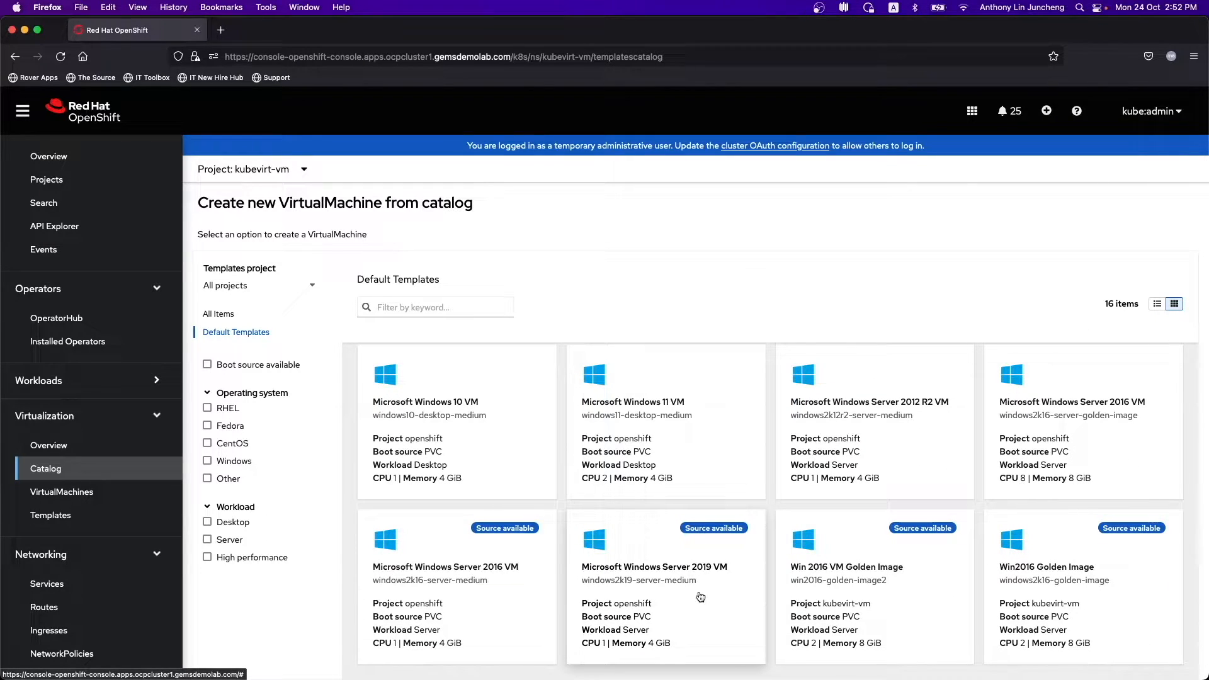
{"action": "scroll", "coordinate": [698, 567], "scroll_direction": "up", "scroll_amount": 2}
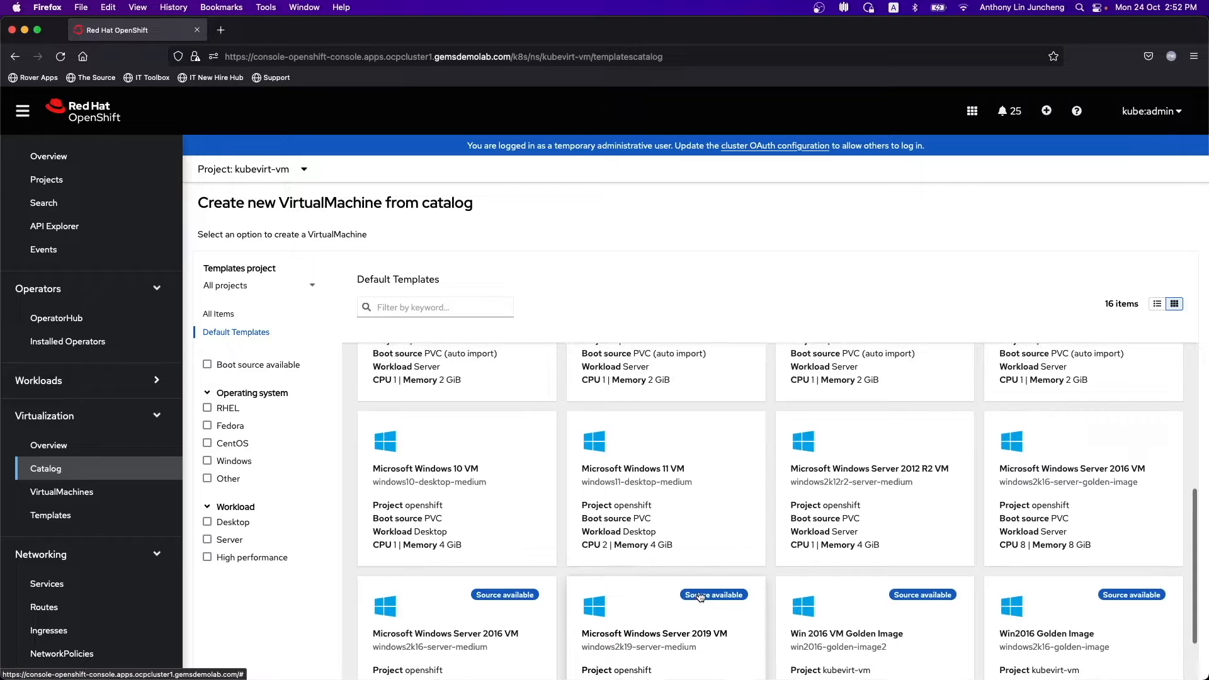
{"action": "scroll", "coordinate": [421, 485], "scroll_direction": "down", "scroll_amount": 2}
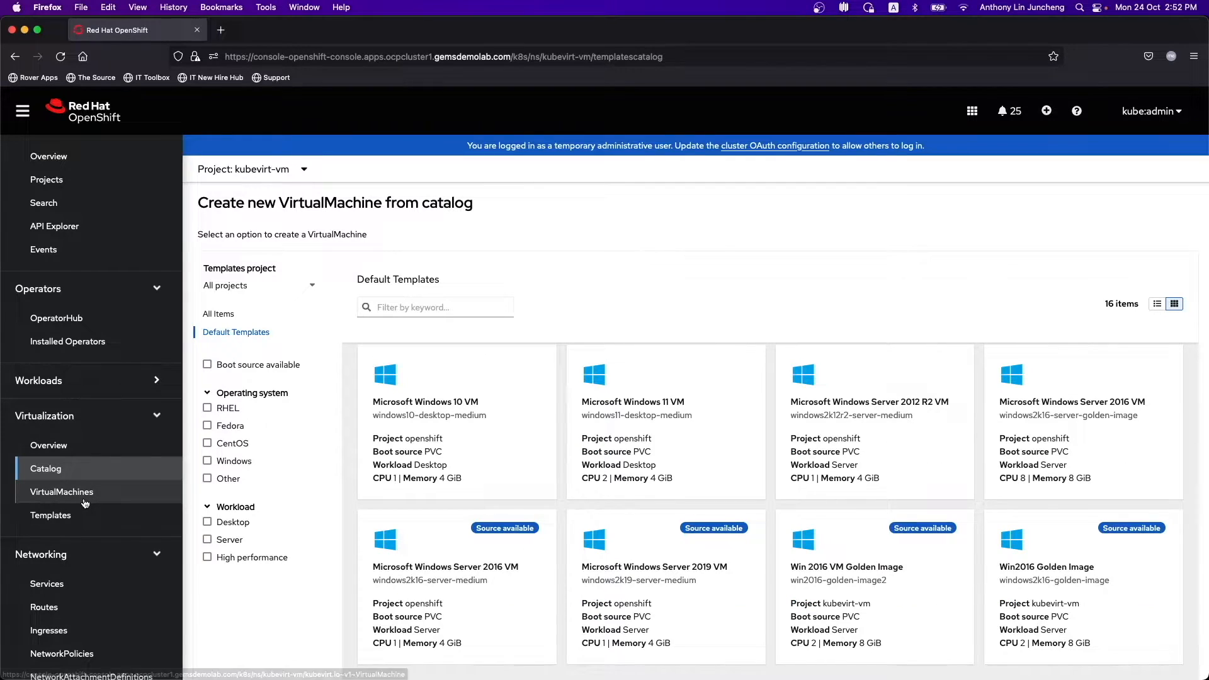
{"action": "left_click", "coordinate": [50, 515]}
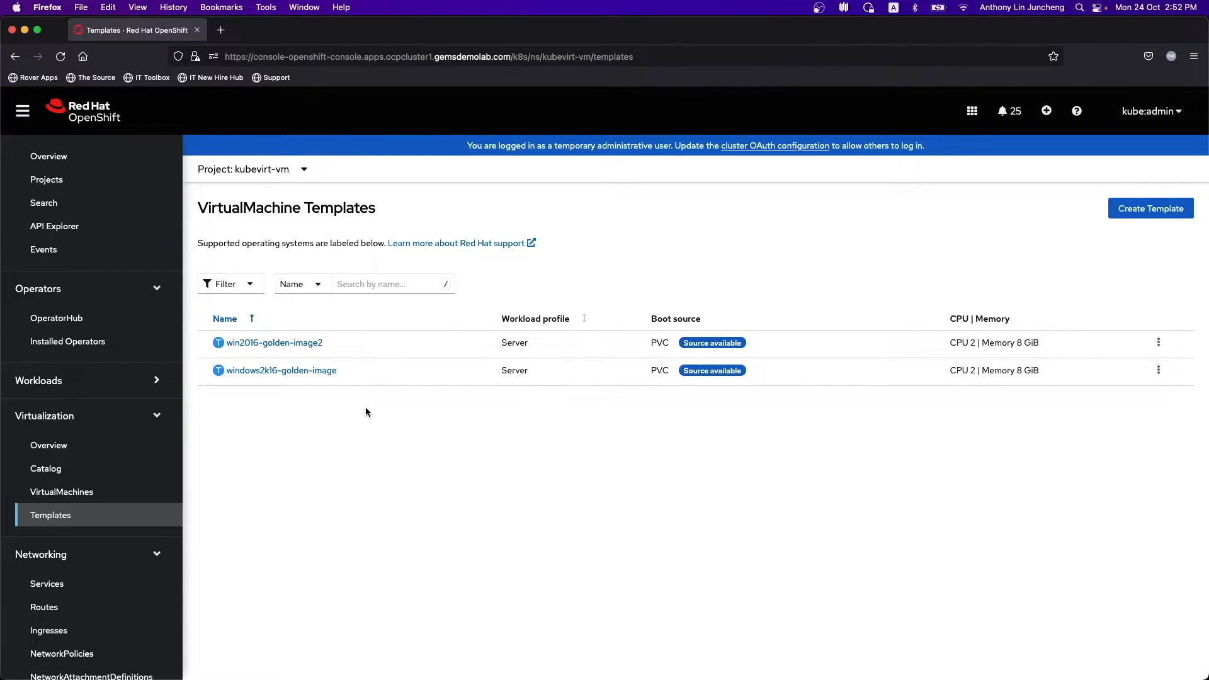
- Show the six running kubevirt-vm VirtualMachines and open the Create dropdown
{"action": "left_click", "coordinate": [86, 492]}
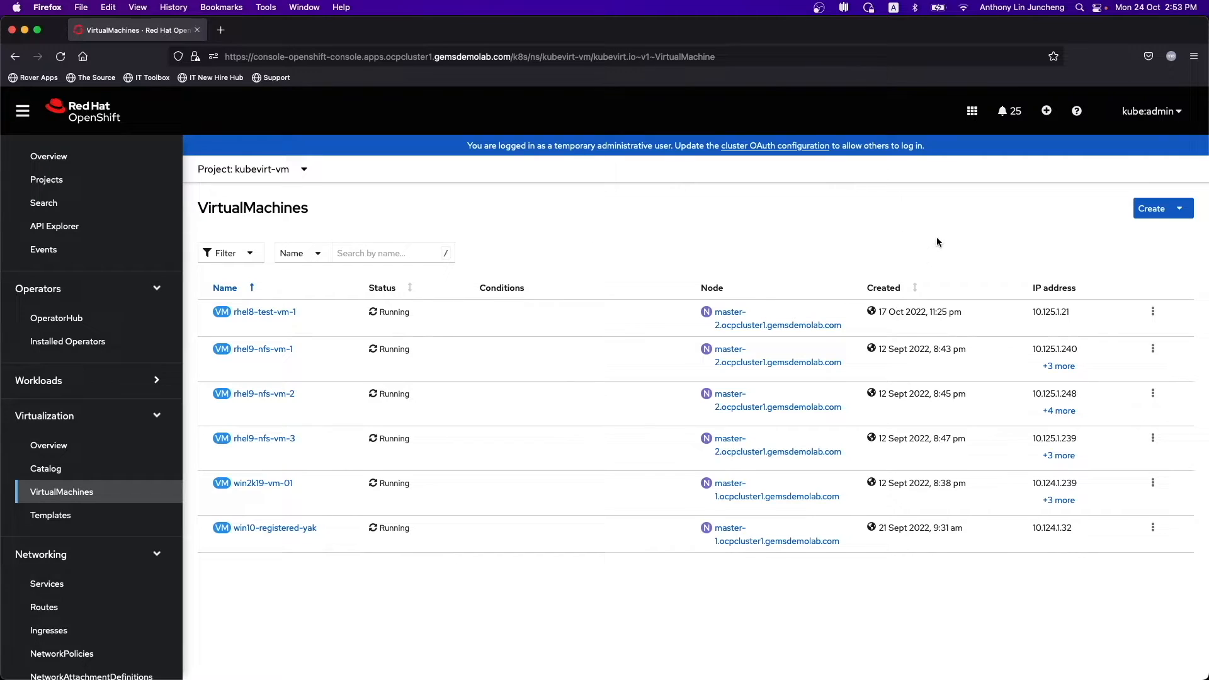
{"action": "left_click", "coordinate": [1184, 212]}
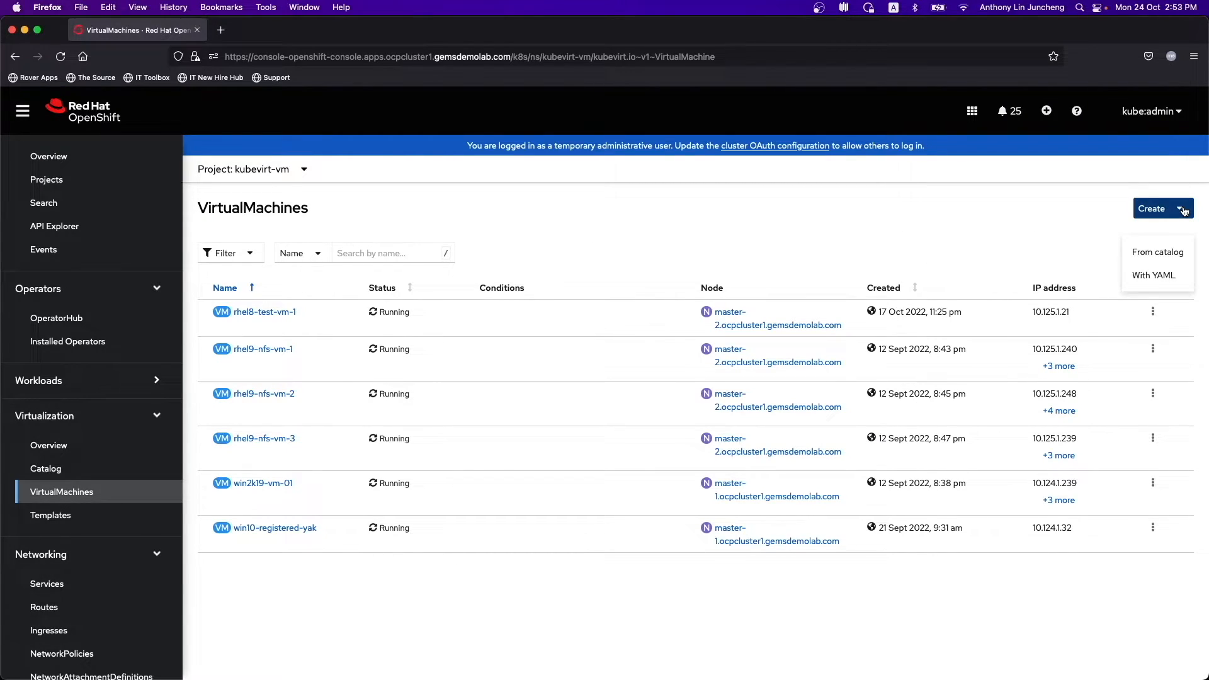
- Choose Create > From catalog and open the Microsoft Windows Server 2019 VM template
{"action": "left_click", "coordinate": [1158, 254]}
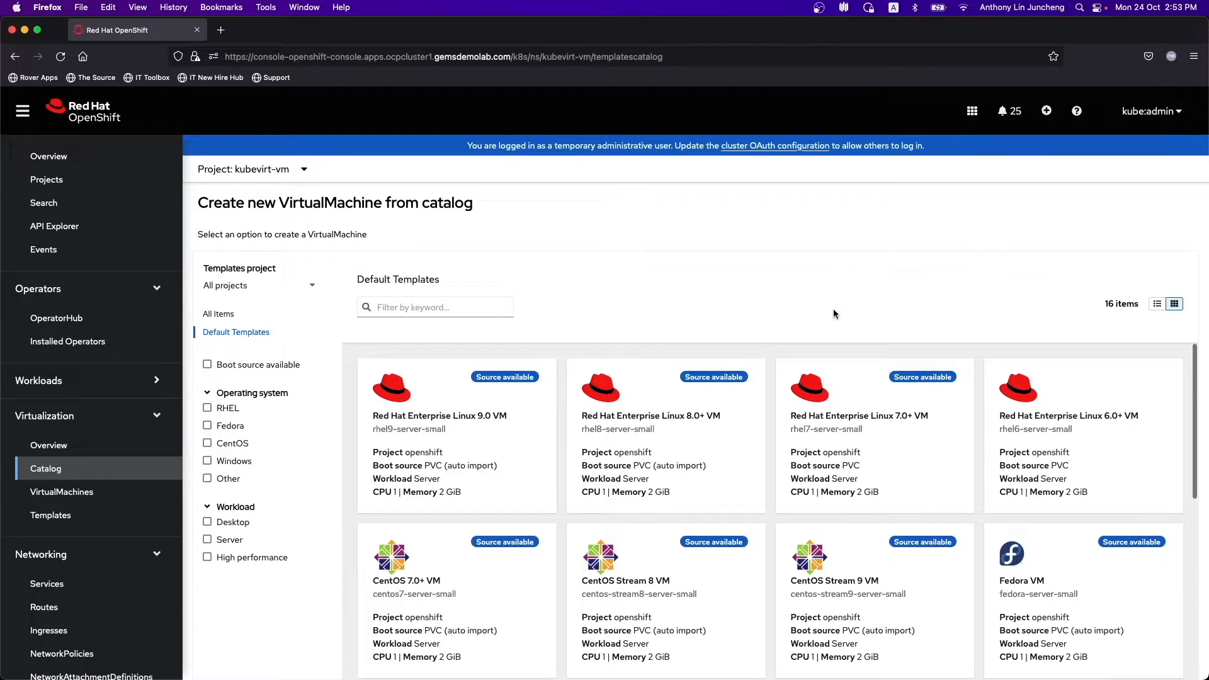
{"action": "scroll", "coordinate": [828, 429], "scroll_direction": "down", "scroll_amount": 5}
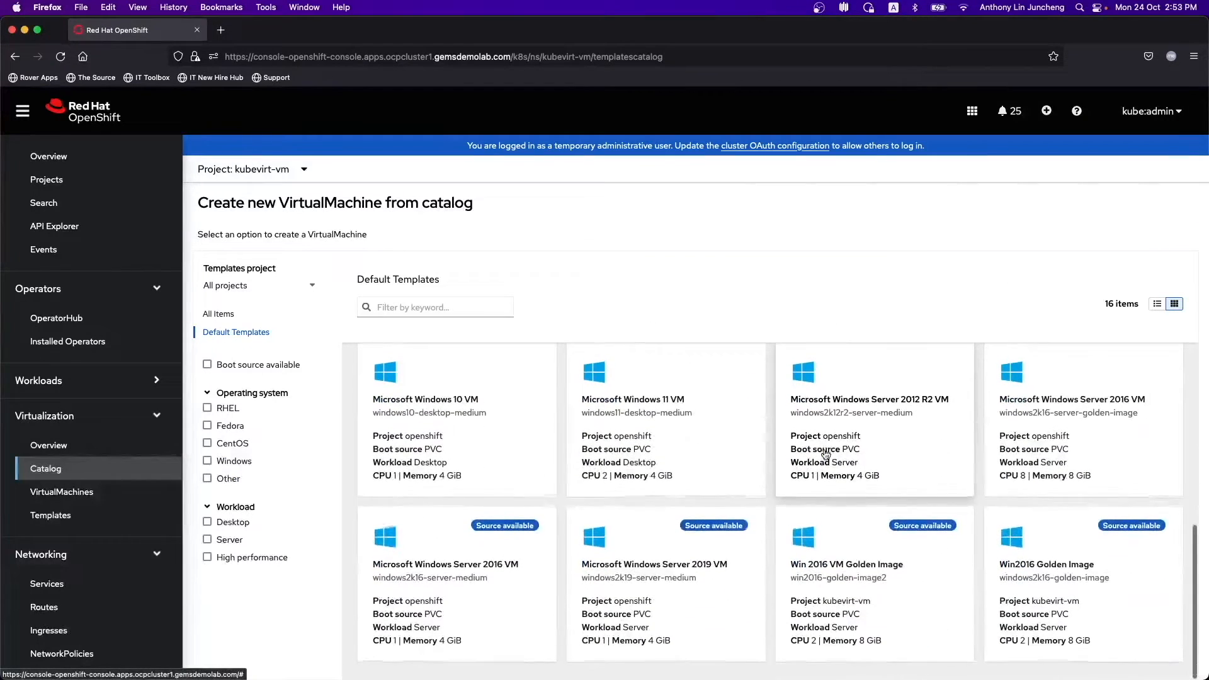
{"action": "left_click", "coordinate": [695, 591]}
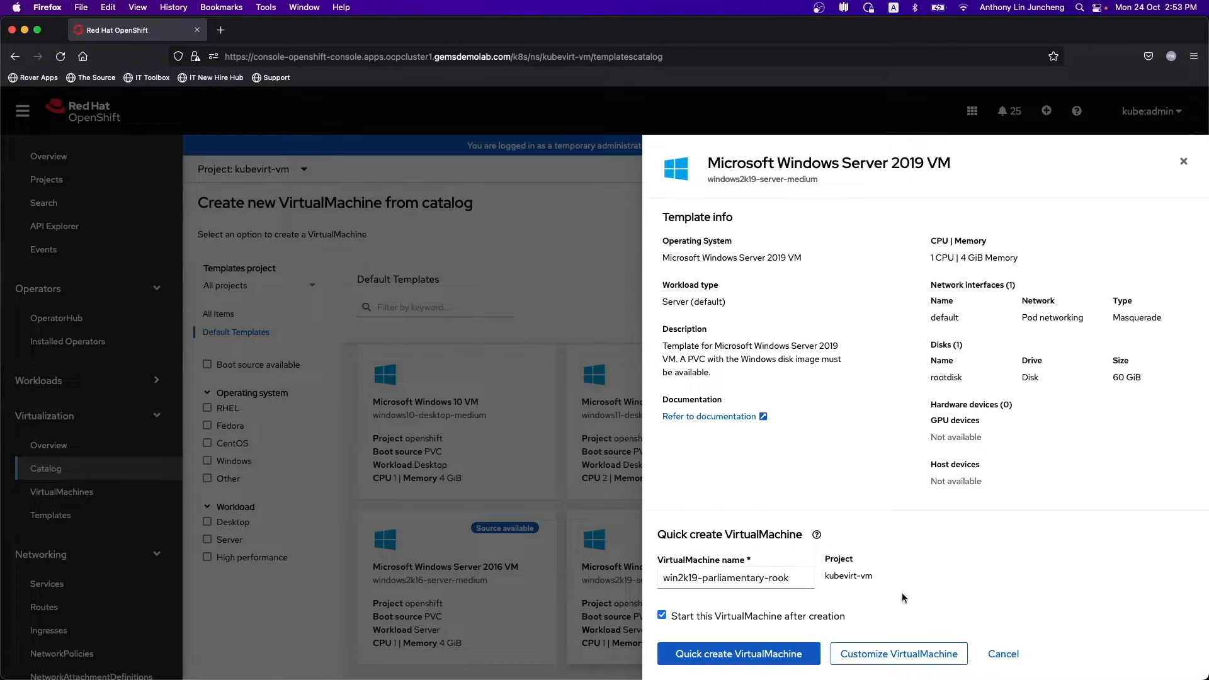
- Customize win2k19-surviving-cow, check its optional data source parameters, and reach the review page
{"action": "left_click", "coordinate": [908, 657]}
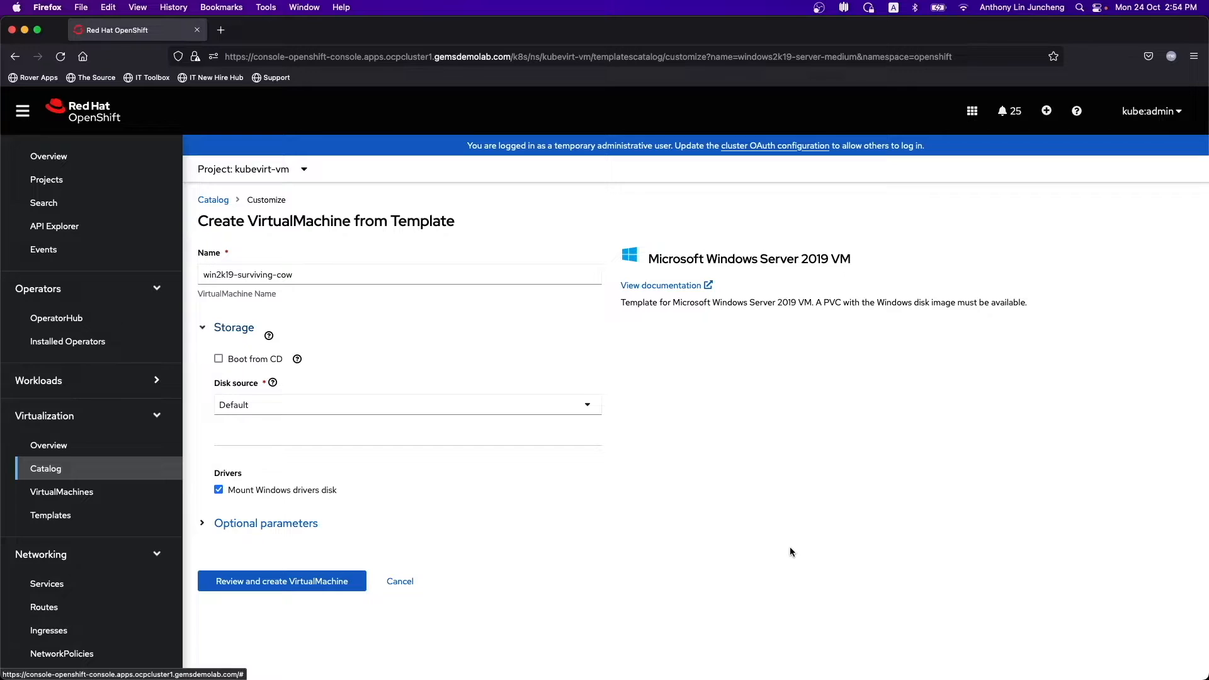
{"action": "left_click", "coordinate": [201, 525]}
{"action": "scroll", "coordinate": [713, 577], "scroll_direction": "down", "scroll_amount": 2}
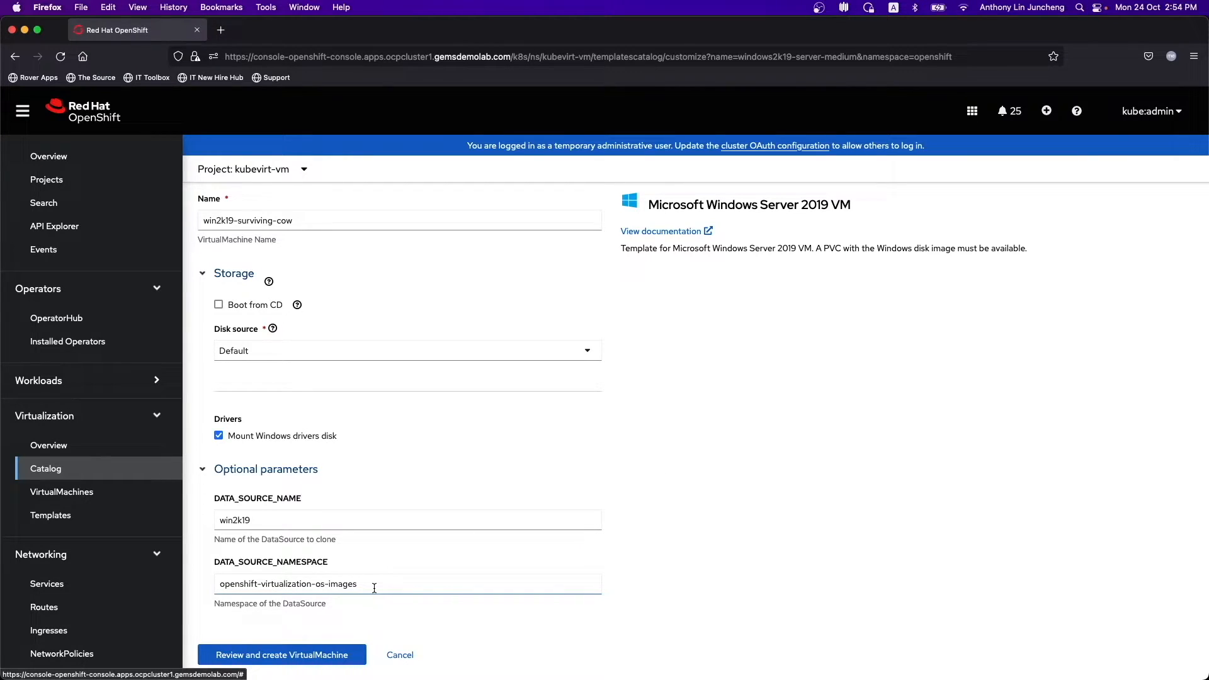
{"action": "left_click", "coordinate": [312, 655]}
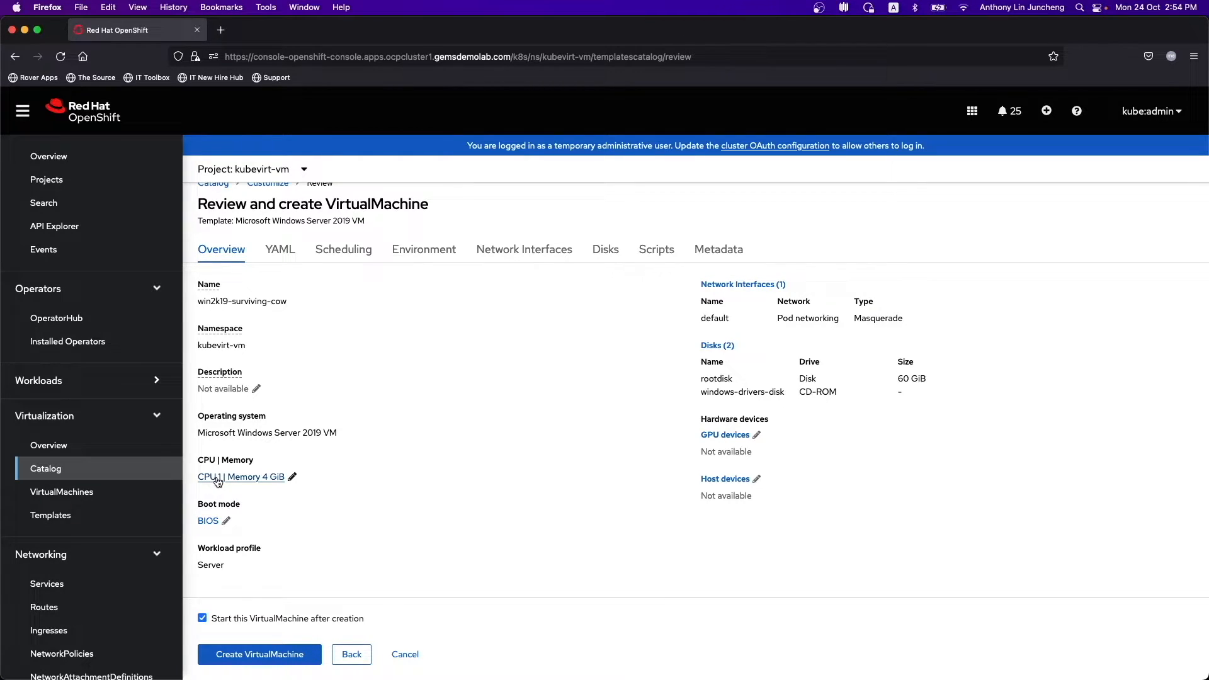
- Change the VM's allocation to 2 CPUs and 8 GiB memory
{"action": "left_click", "coordinate": [293, 478]}
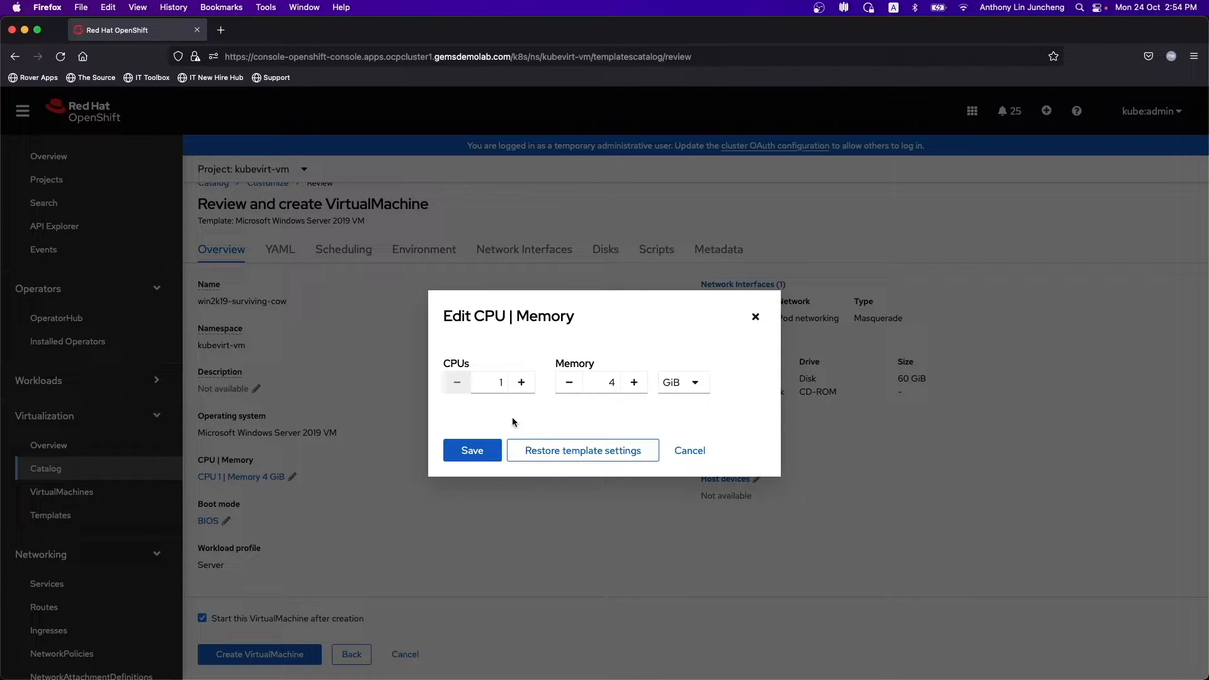
{"action": "left_click", "coordinate": [522, 382]}
{"action": "left_click", "coordinate": [635, 382]}
{"action": "left_click", "coordinate": [634, 383]}
{"action": "left_click", "coordinate": [634, 382]}
{"action": "left_click", "coordinate": [635, 383]}
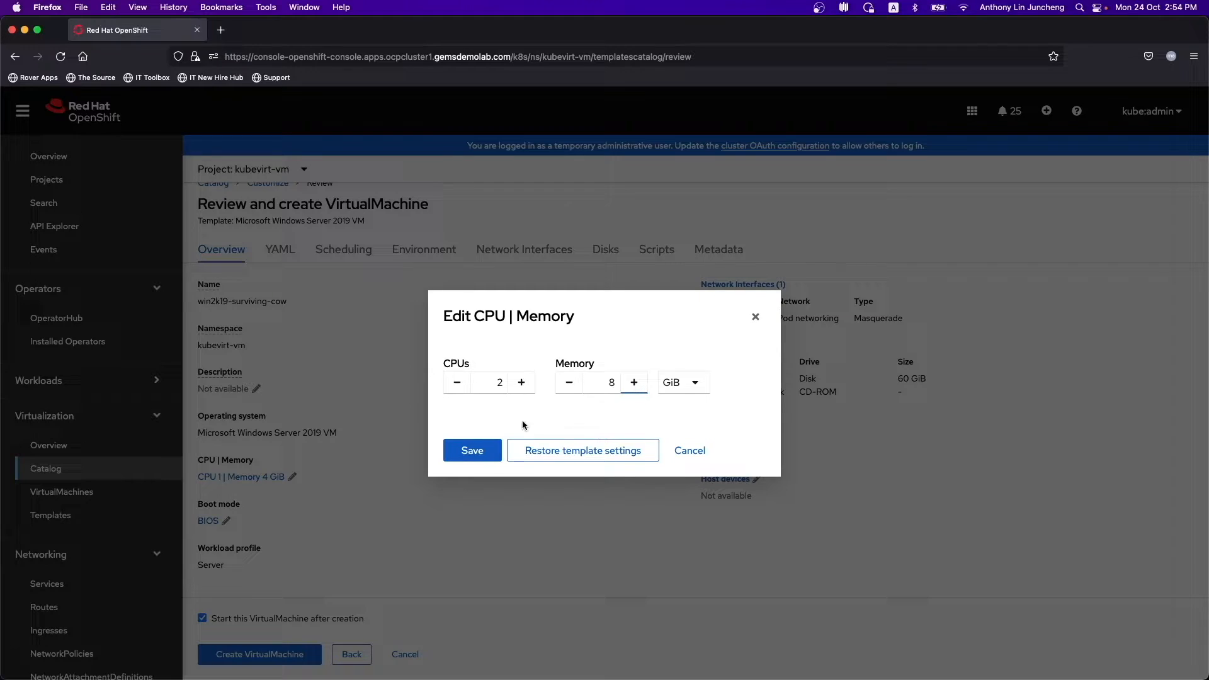
{"action": "left_click", "coordinate": [482, 454]}
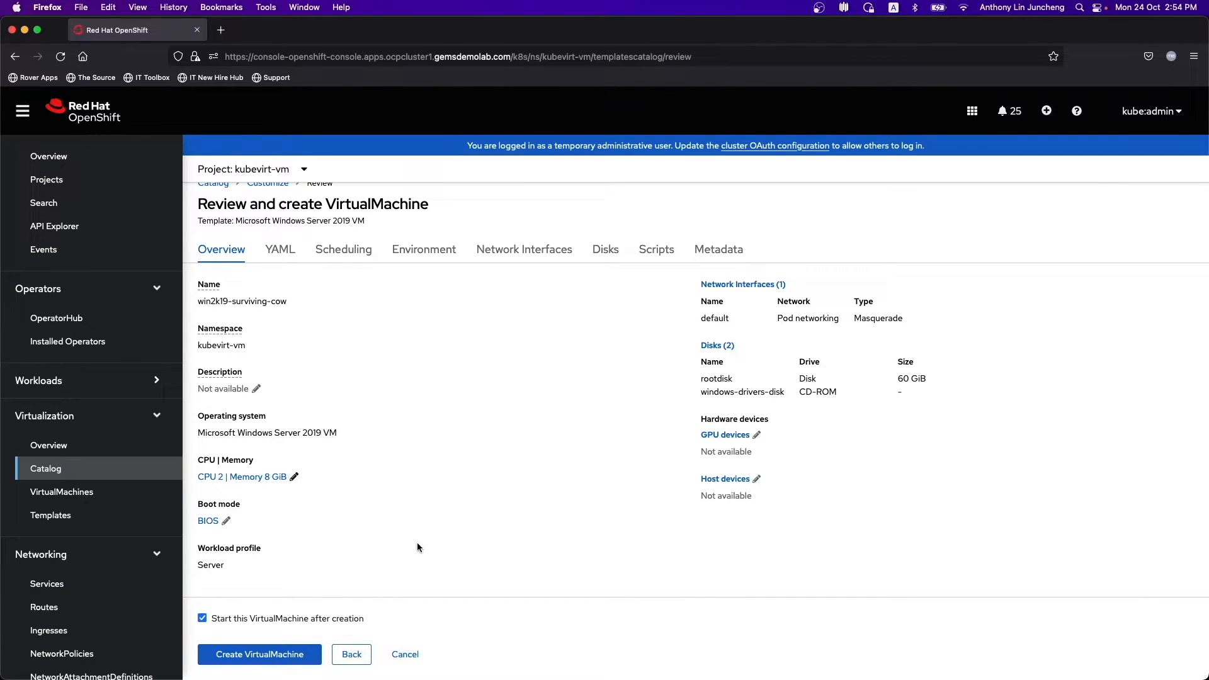
- Look through the Scheduling and Environment tabs, then show the Network Interfaces tab
{"action": "scroll", "coordinate": [429, 547], "scroll_direction": "up", "scroll_amount": 1}
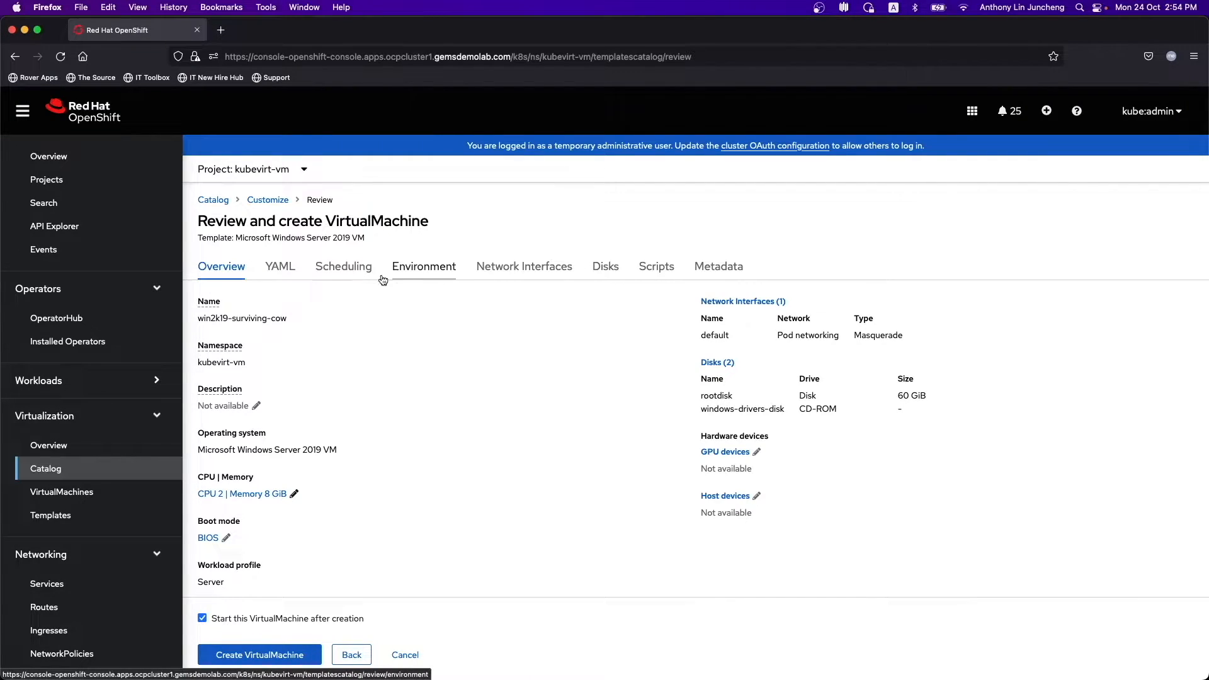
{"action": "left_click", "coordinate": [343, 282]}
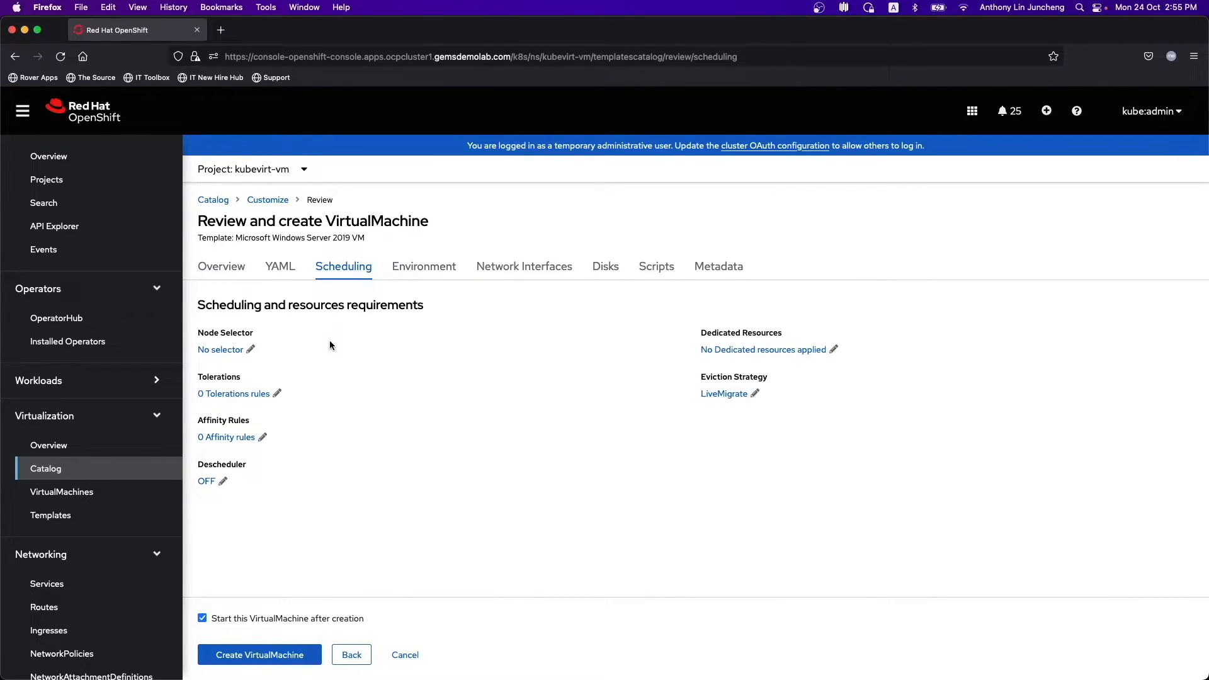
{"action": "left_click", "coordinate": [413, 277]}
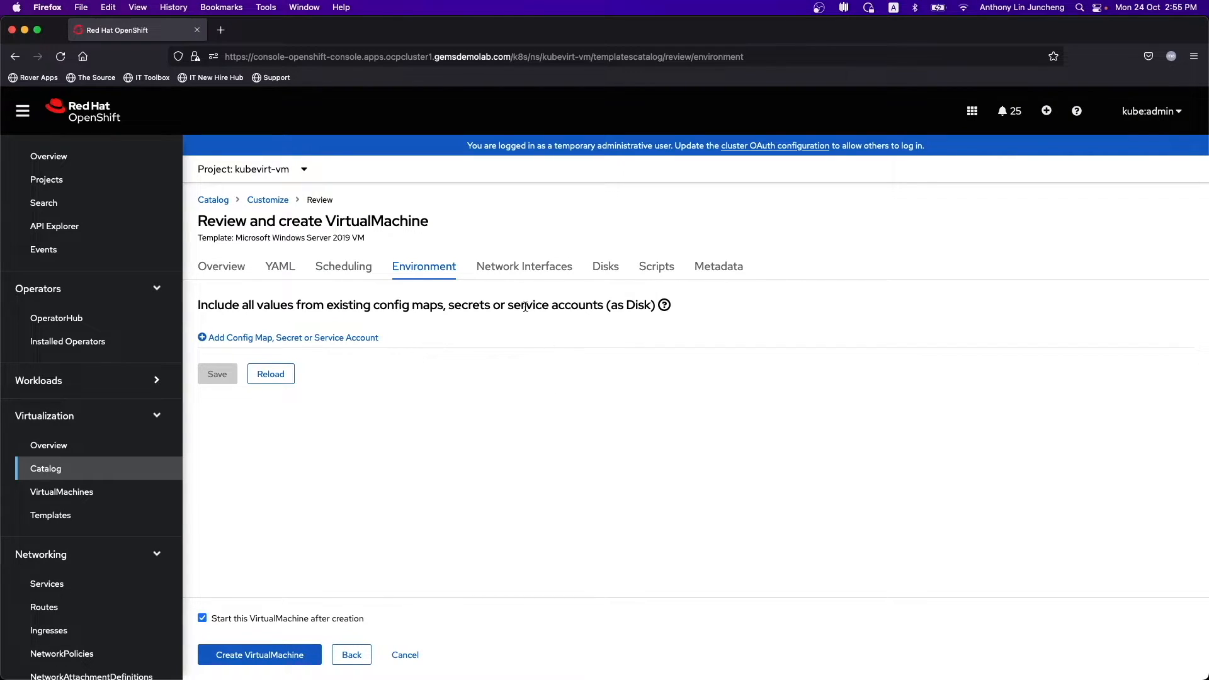
{"action": "left_click", "coordinate": [511, 275]}
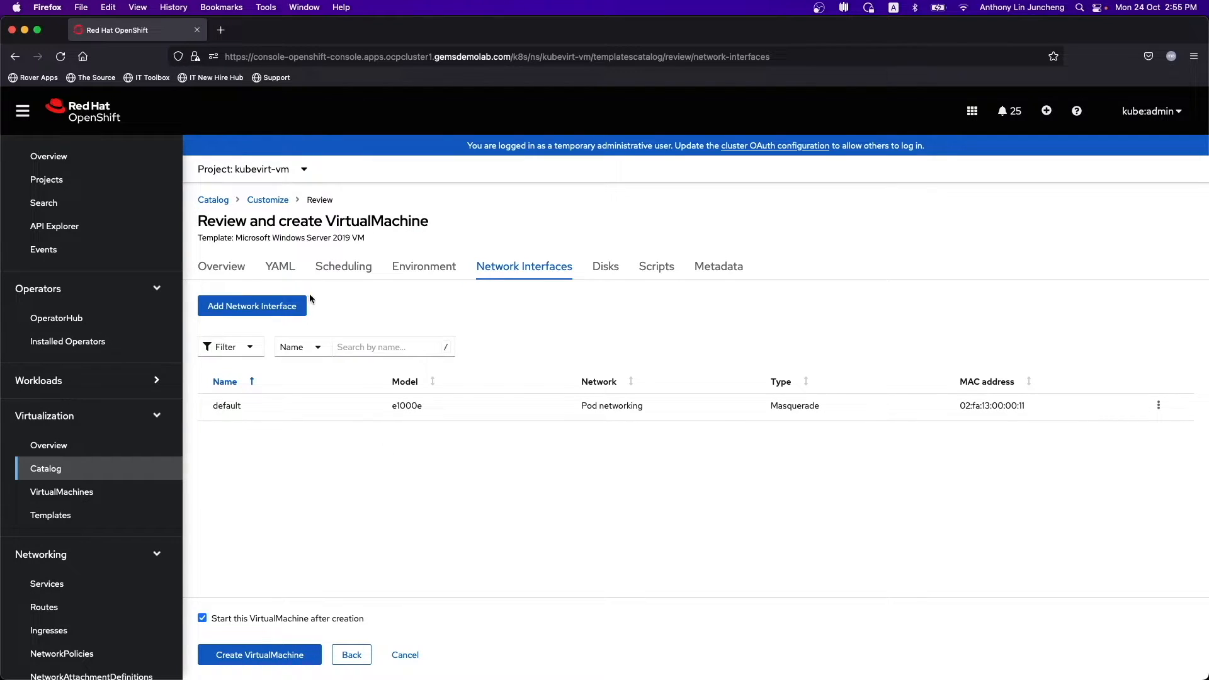
- Add a Bridge e1000e interface on cnv-bridge-network, then view the VM's disk list
{"action": "left_click", "coordinate": [271, 306]}
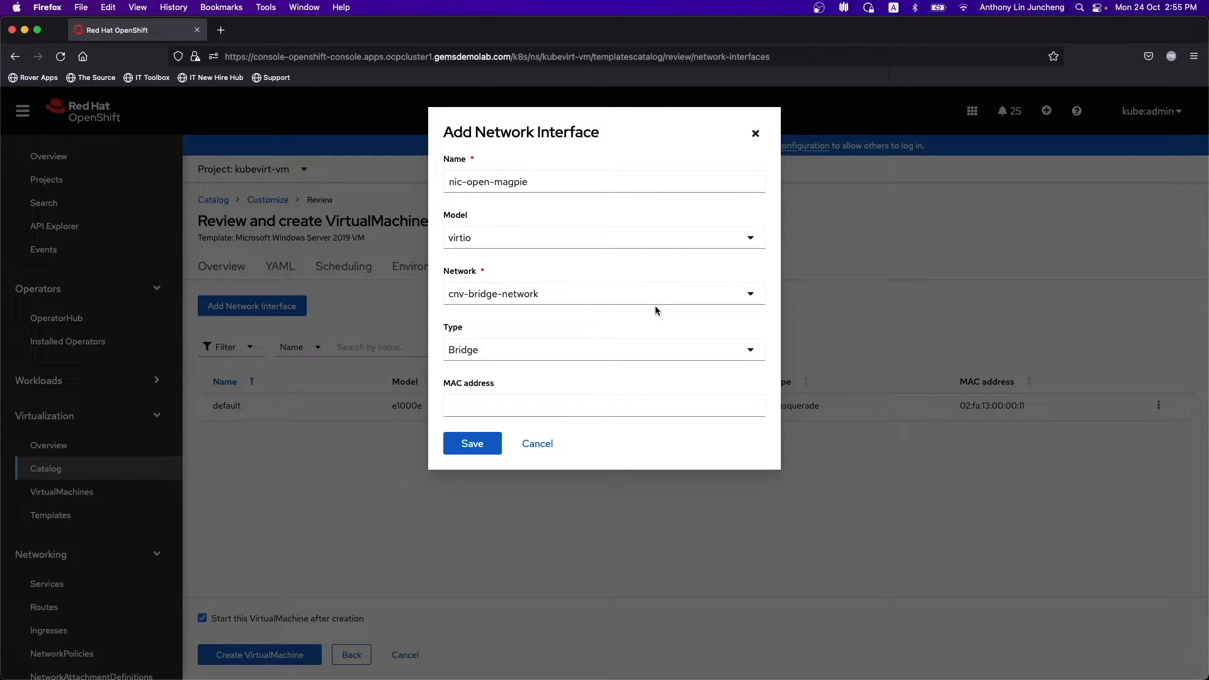
{"action": "left_click", "coordinate": [522, 246]}
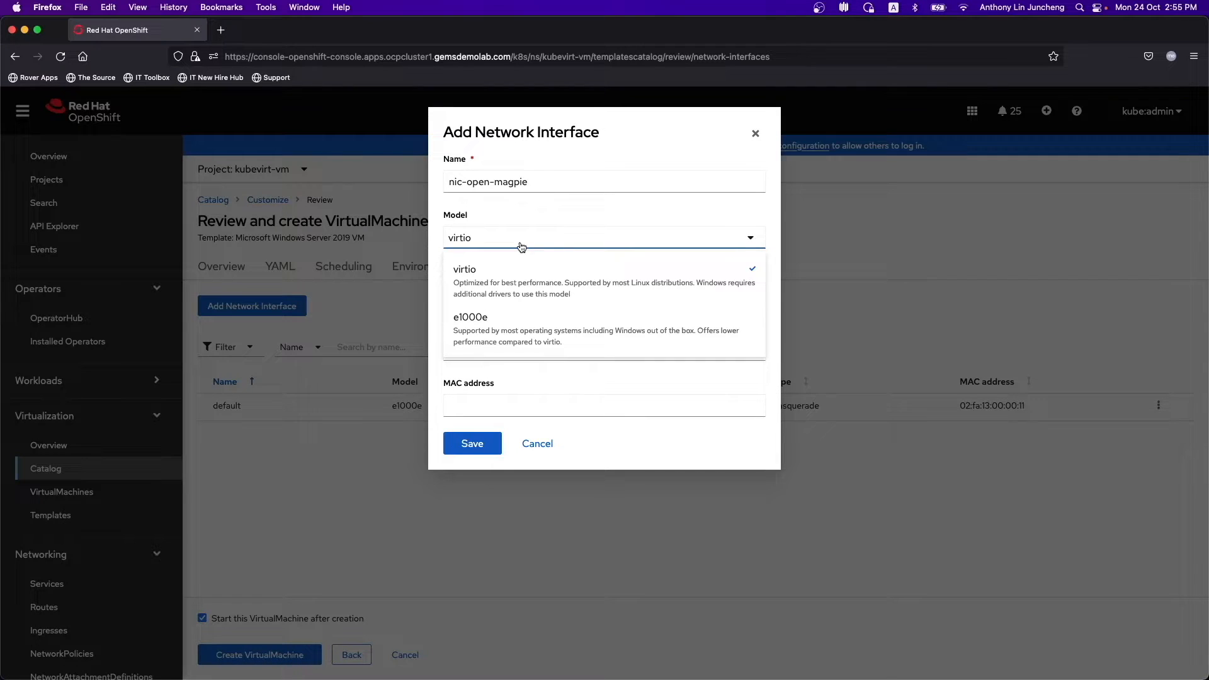
{"action": "left_click", "coordinate": [539, 338]}
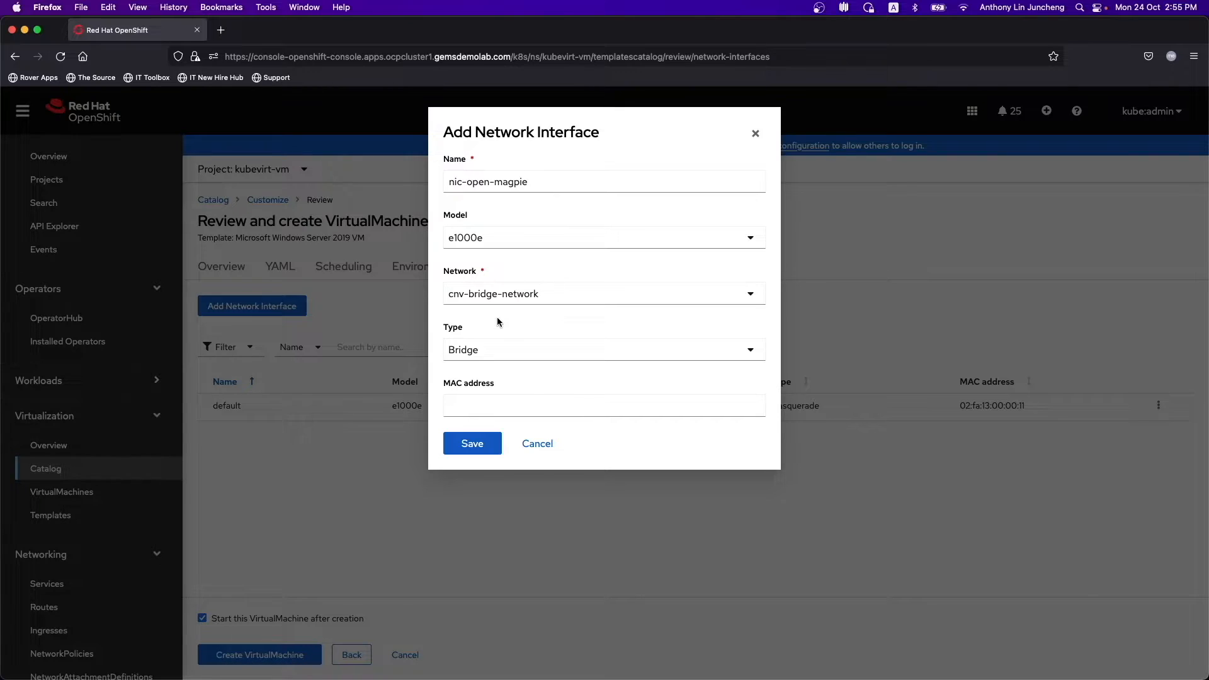
{"action": "left_click", "coordinate": [497, 406]}
{"action": "left_click", "coordinate": [473, 444]}
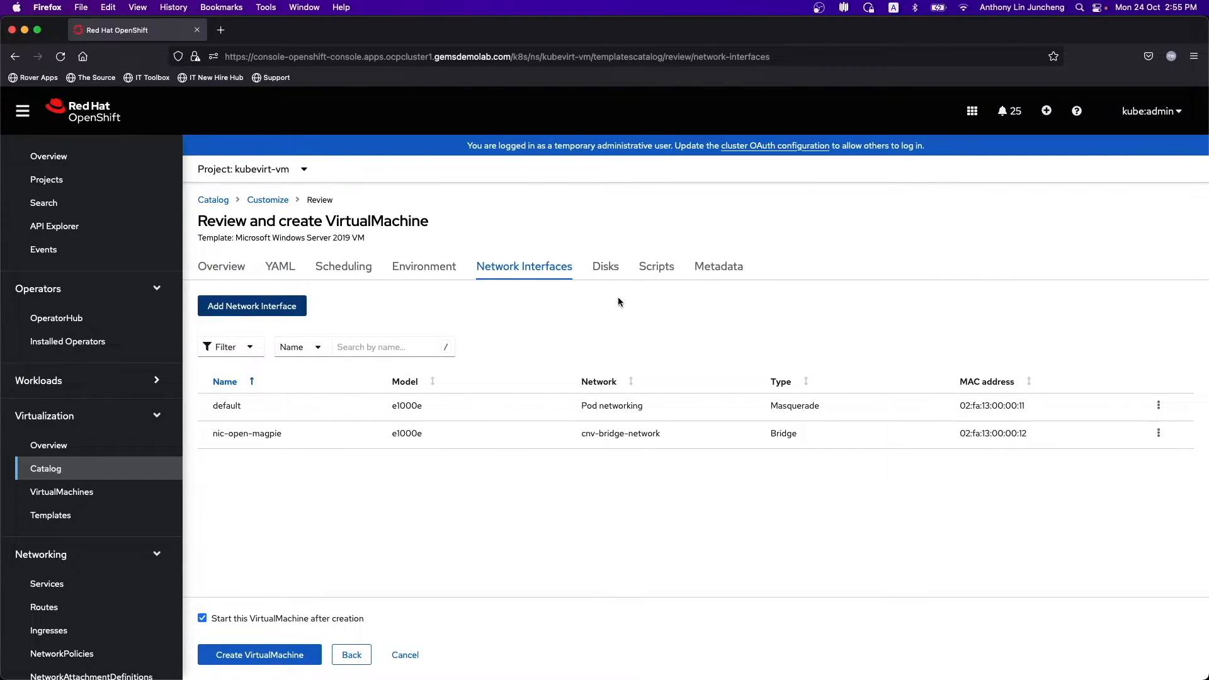
{"action": "left_click", "coordinate": [608, 271]}
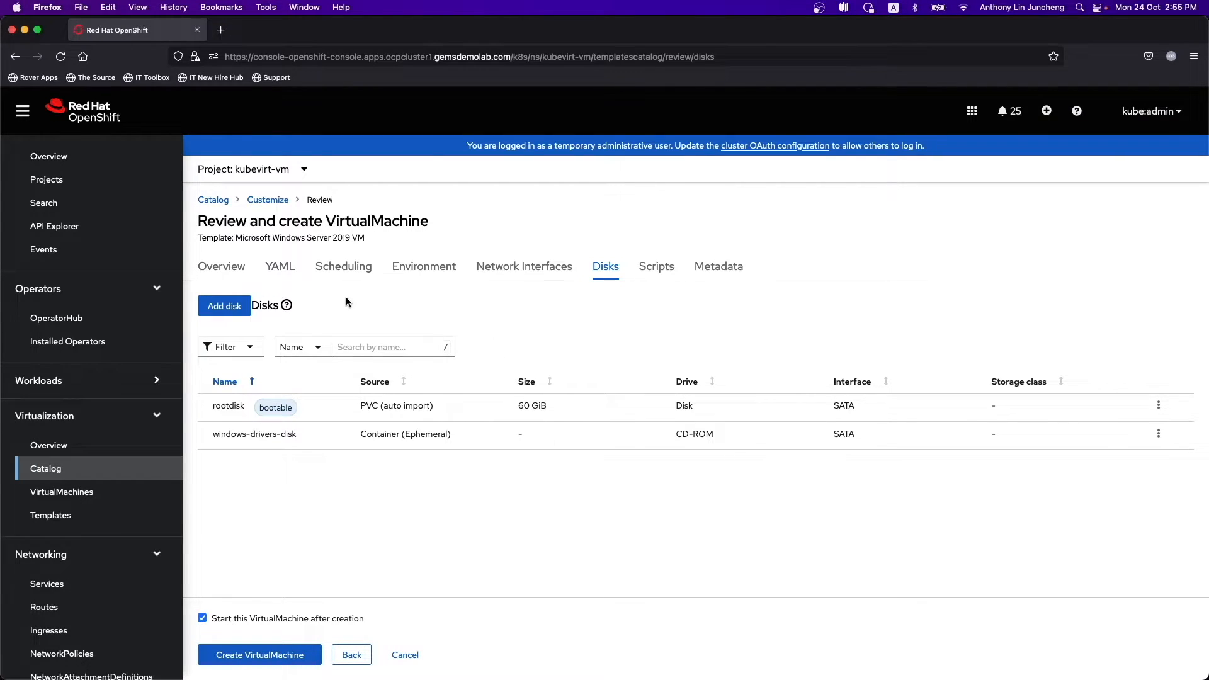
- Add a blank 10 GiB SCSI disk on ocs-storagecluster-ceph-rbd, then show the Scripts settings
{"action": "left_click", "coordinate": [229, 317]}
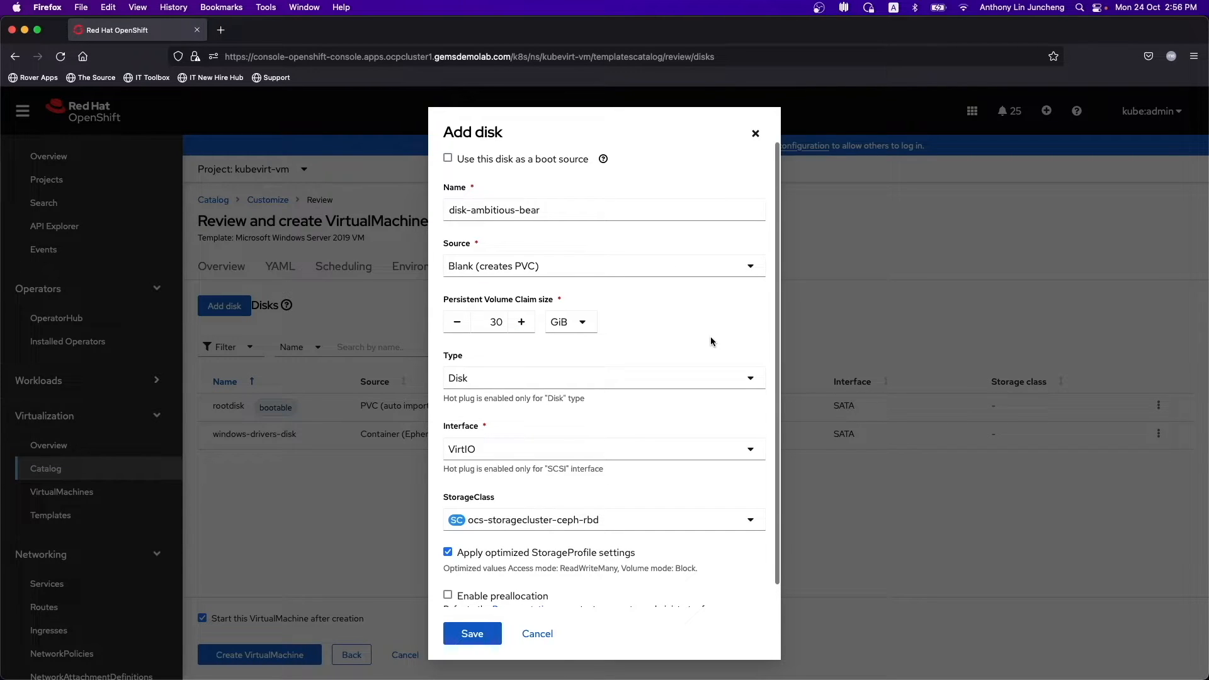
{"action": "left_click_drag", "start_coordinate": [496, 322], "coordinate": [488, 321]}
{"action": "type", "text": "1"}
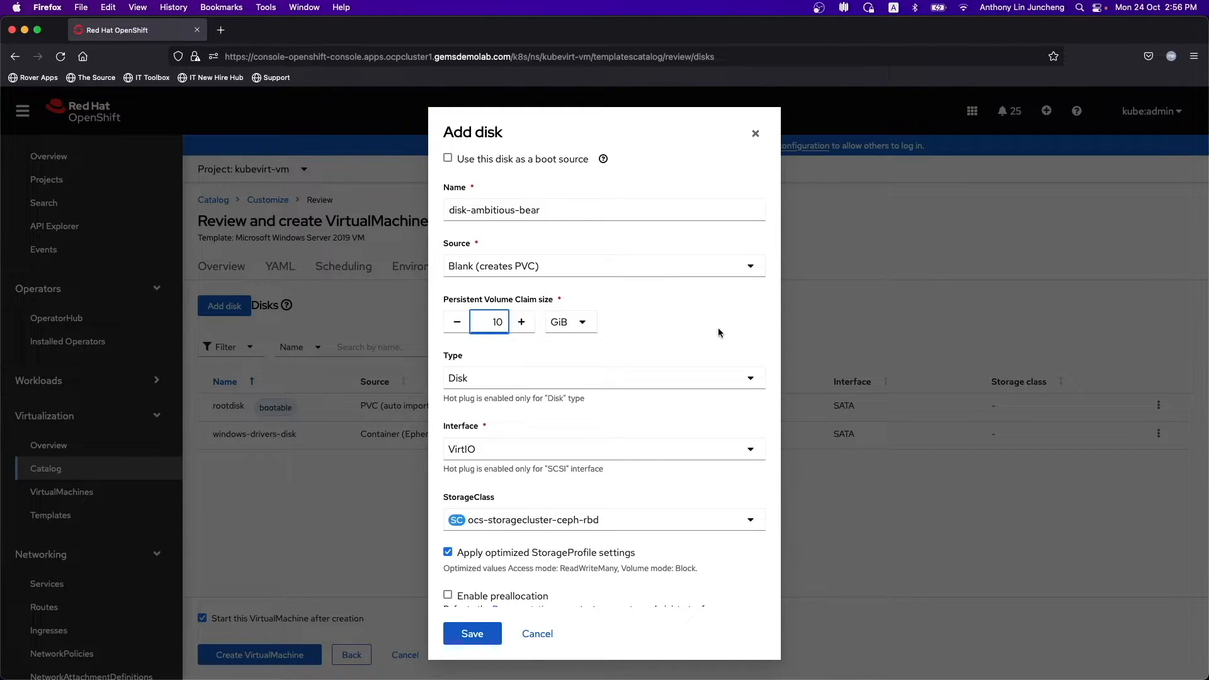
{"action": "left_click", "coordinate": [681, 323]}
{"action": "scroll", "coordinate": [657, 426], "scroll_direction": "down", "scroll_amount": 1}
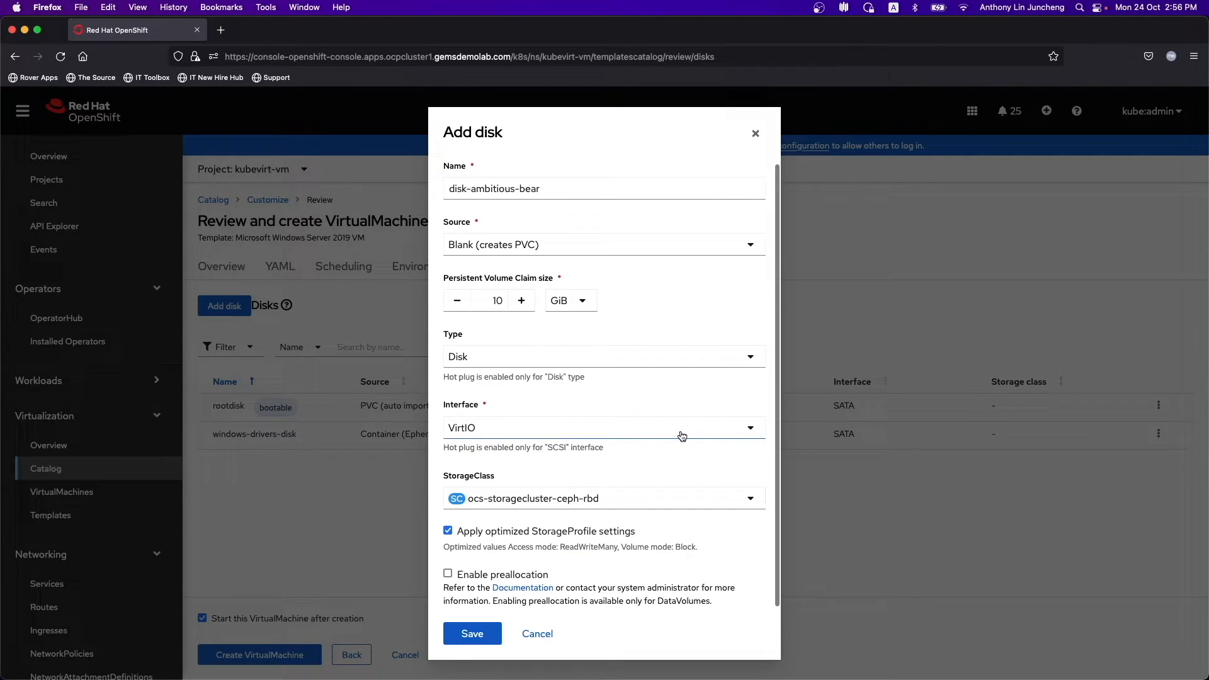
{"action": "left_click", "coordinate": [657, 427]}
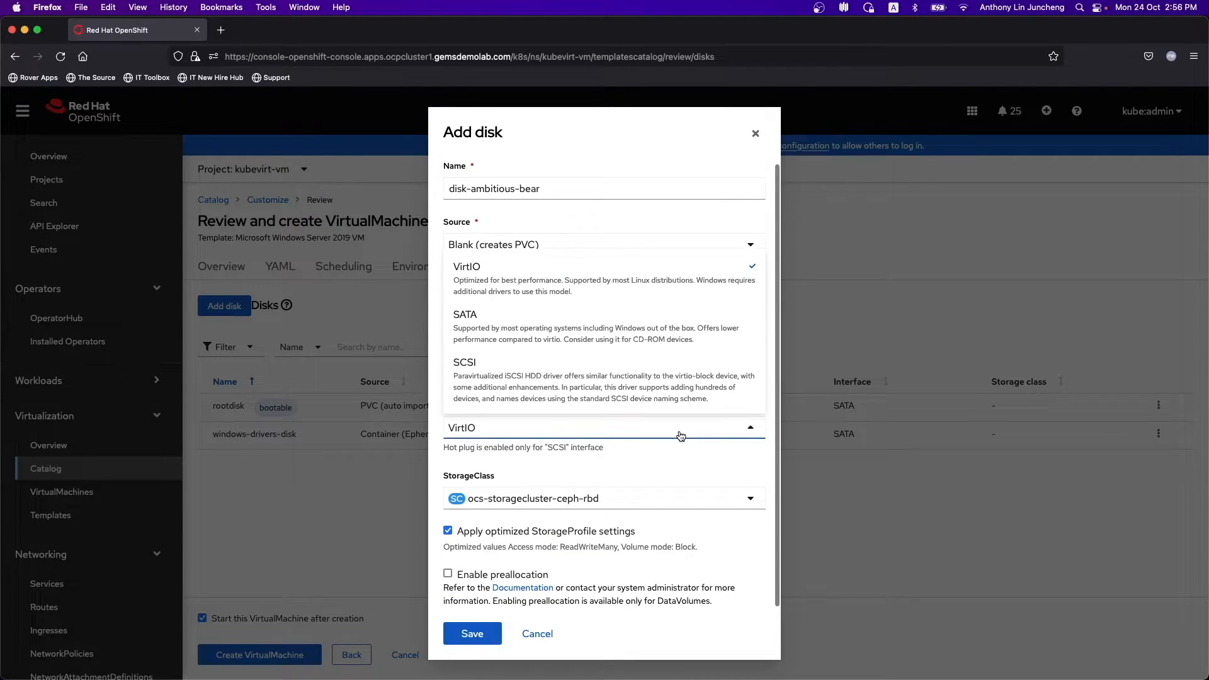
{"action": "left_click", "coordinate": [580, 391]}
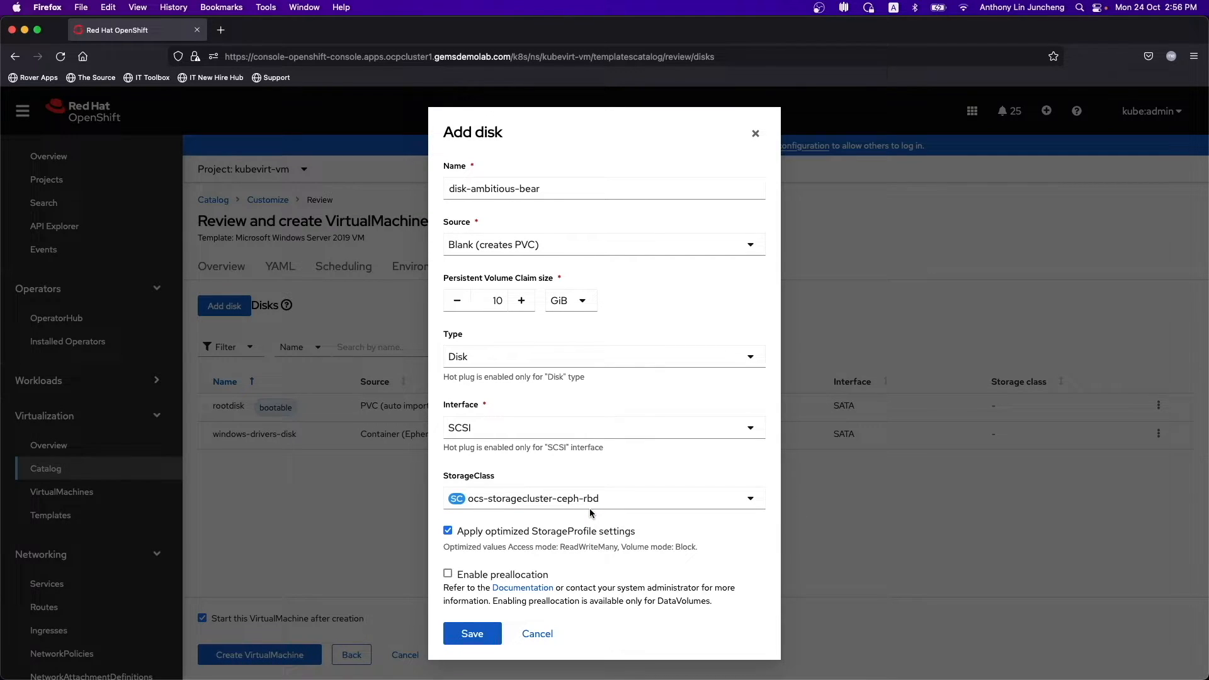
{"action": "left_click", "coordinate": [473, 635]}
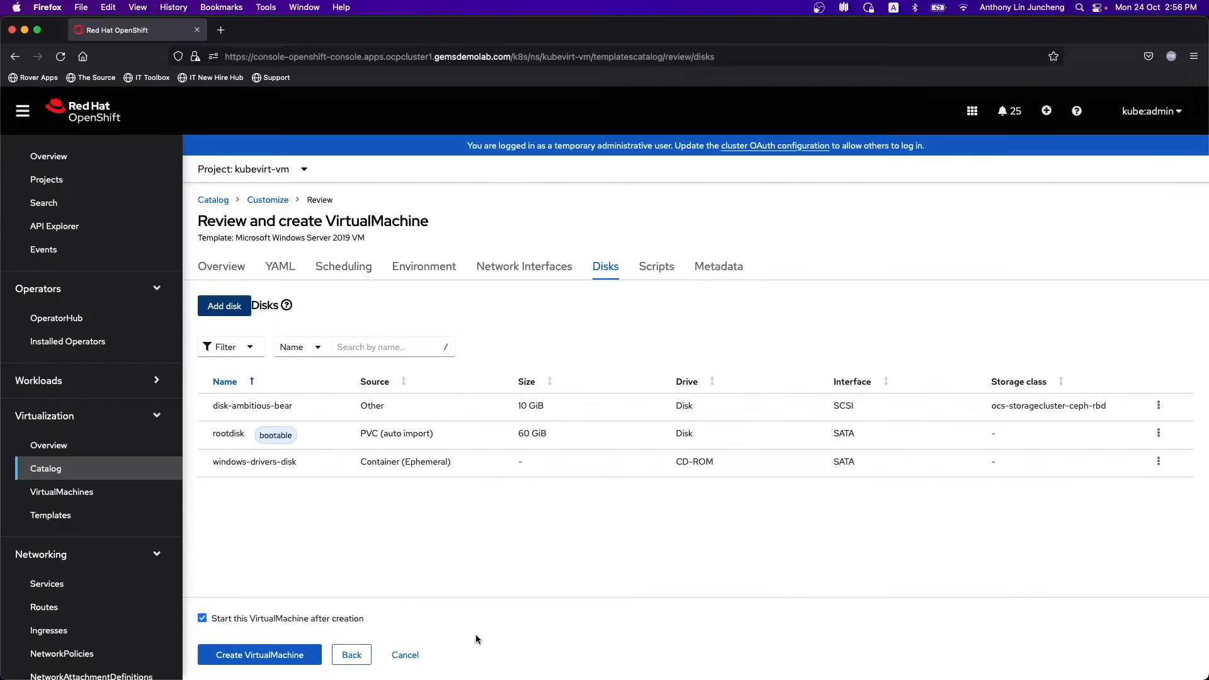
{"action": "left_click", "coordinate": [657, 277]}
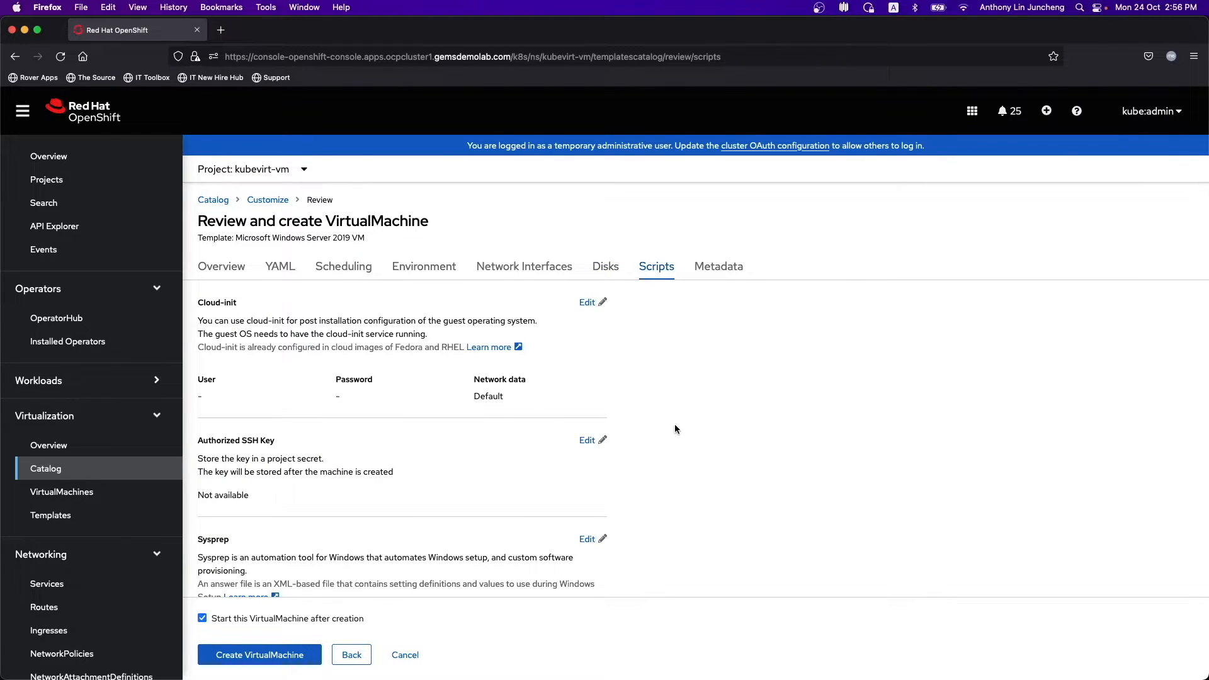
- Review the Scripts, Metadata and Disks tabs, then create the win2k19-surviving-cow VM
{"action": "scroll", "coordinate": [675, 434], "scroll_direction": "down", "scroll_amount": 2}
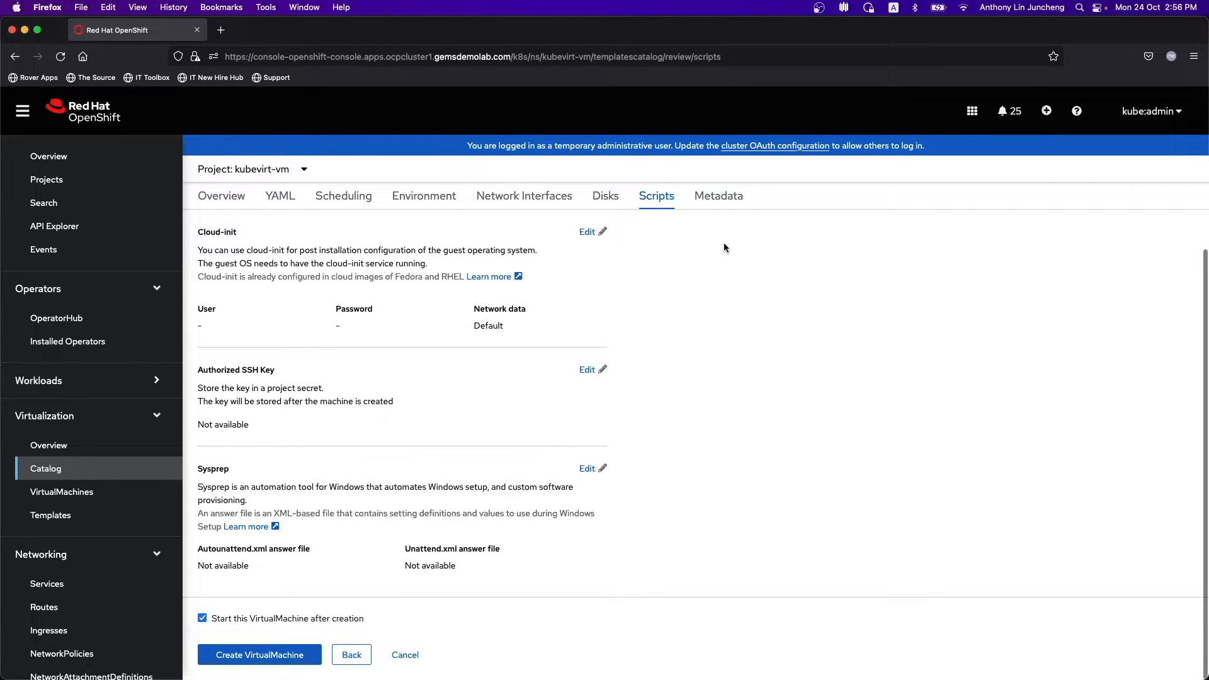
{"action": "left_click", "coordinate": [724, 196]}
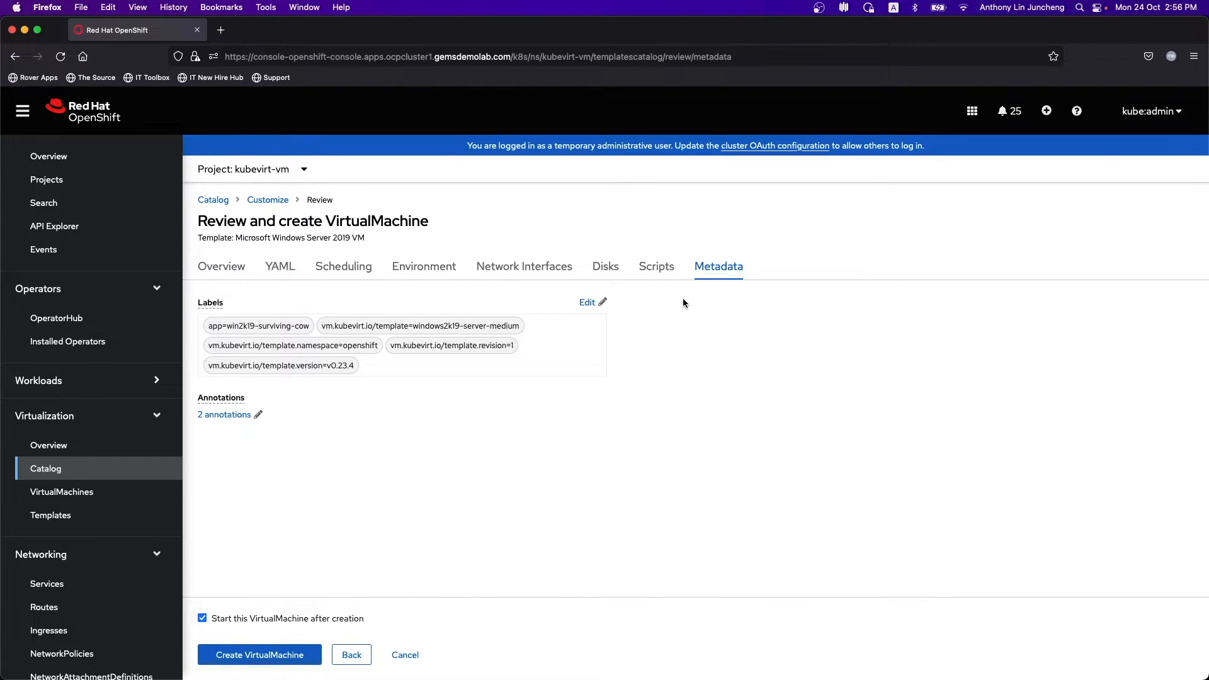
{"action": "left_click", "coordinate": [606, 267]}
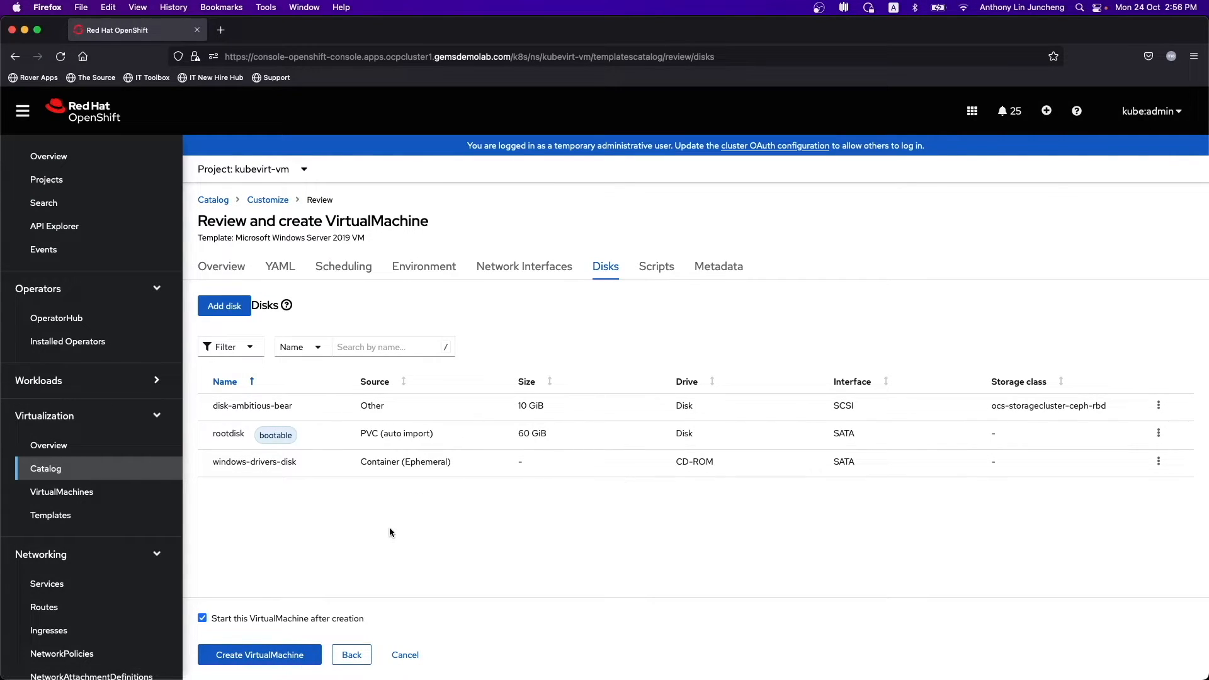
{"action": "left_click", "coordinate": [279, 655]}
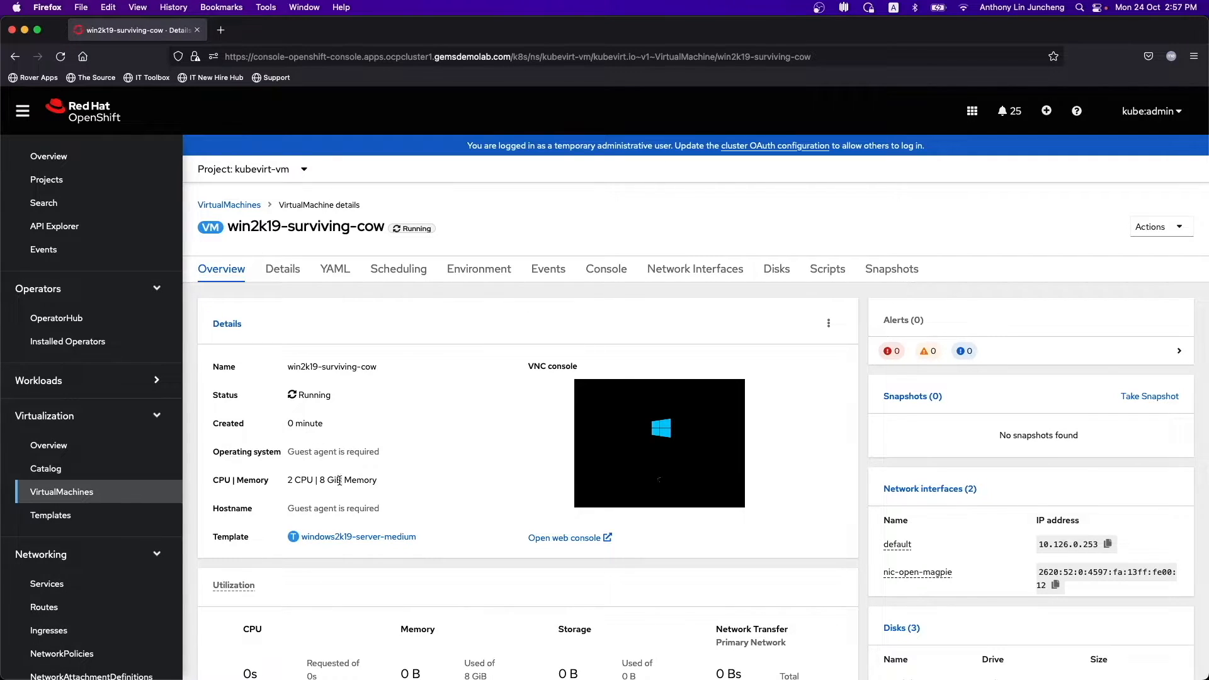
- Open the VM's console and send Ctrl+Alt+Delete to Windows
{"action": "left_click", "coordinate": [621, 276]}
{"action": "scroll", "coordinate": [1140, 483], "scroll_direction": "down", "scroll_amount": 2}
{"action": "scroll", "coordinate": [1135, 489], "scroll_direction": "down", "scroll_amount": 2}
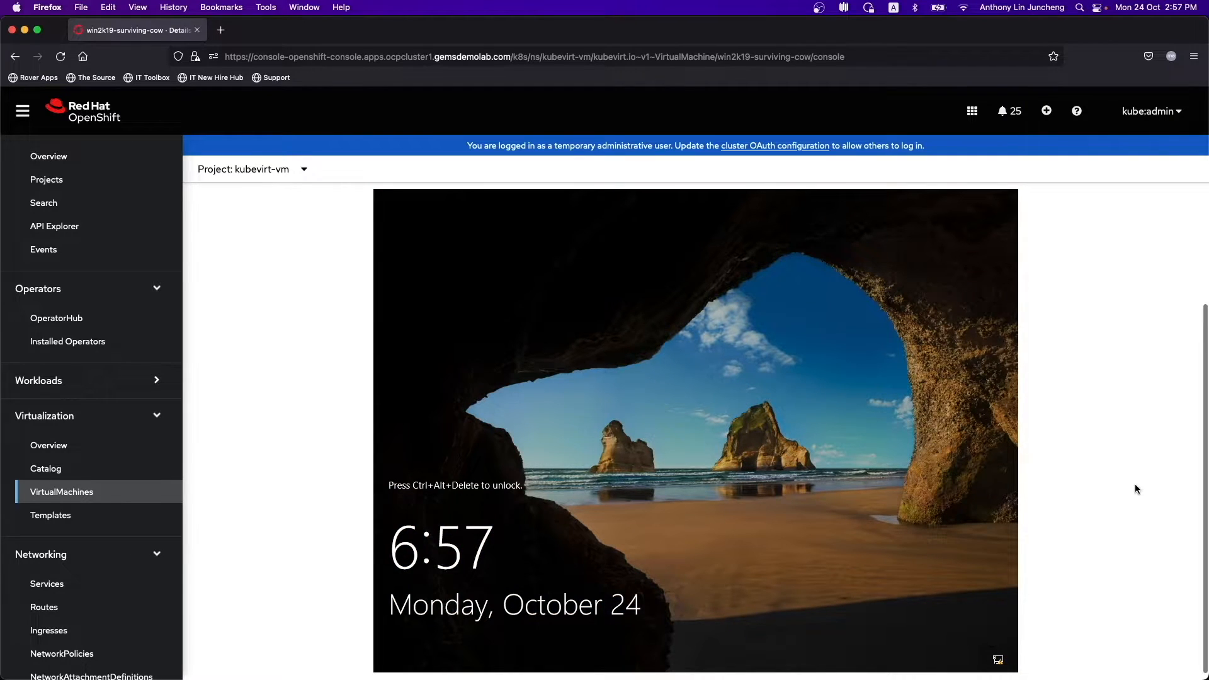
{"action": "scroll", "coordinate": [1135, 489], "scroll_direction": "up", "scroll_amount": 2}
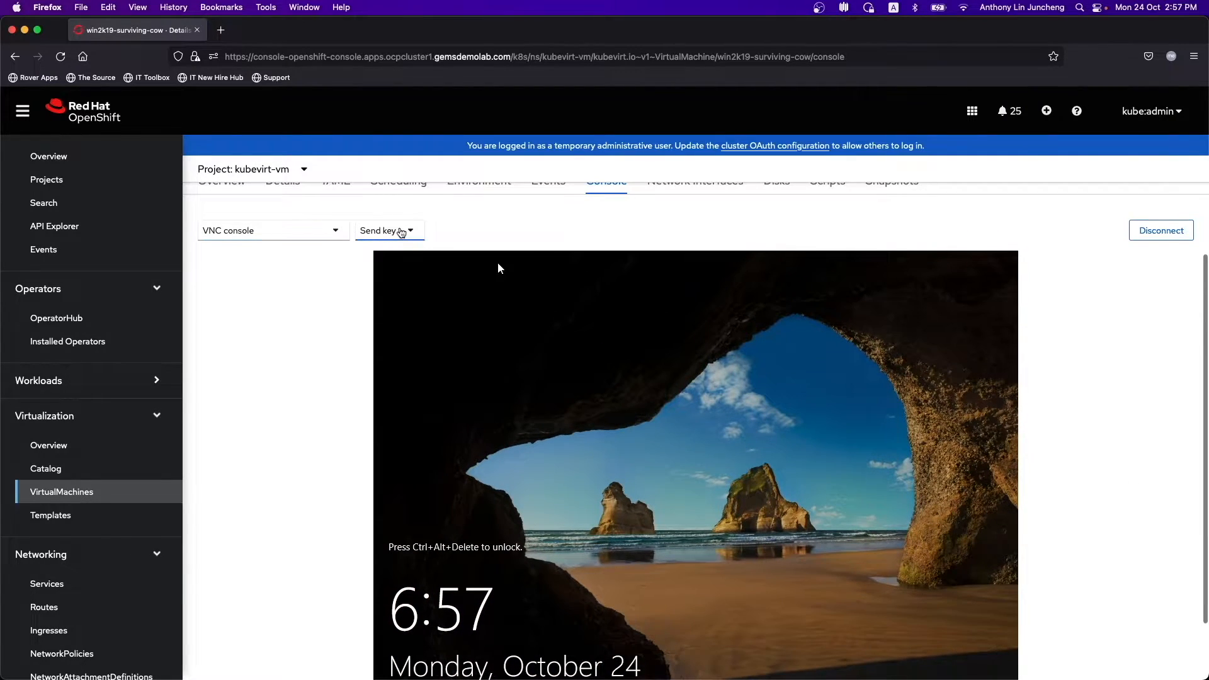
{"action": "left_click", "coordinate": [401, 232]}
{"action": "left_click", "coordinate": [399, 260]}
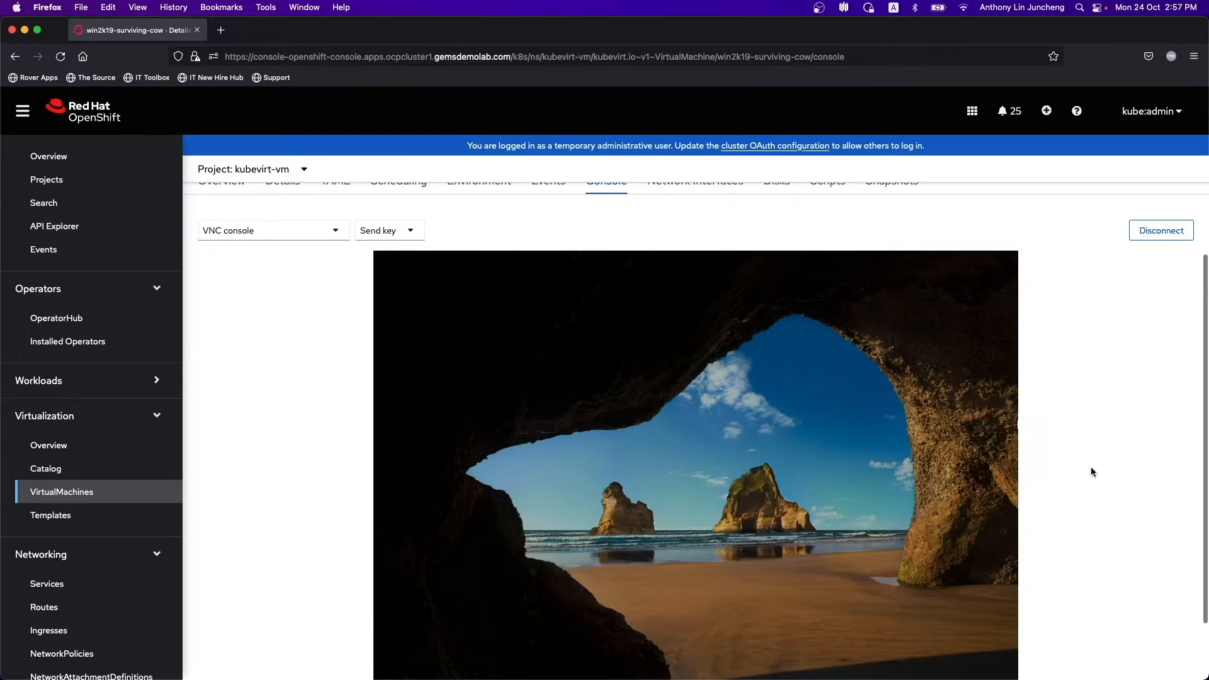
- Sign in to Windows with the Administrator password
{"action": "scroll", "coordinate": [1091, 466], "scroll_direction": "down", "scroll_amount": 2}
{"action": "left_click", "coordinate": [681, 481]}
{"action": "type", "text": "•••••••••"}
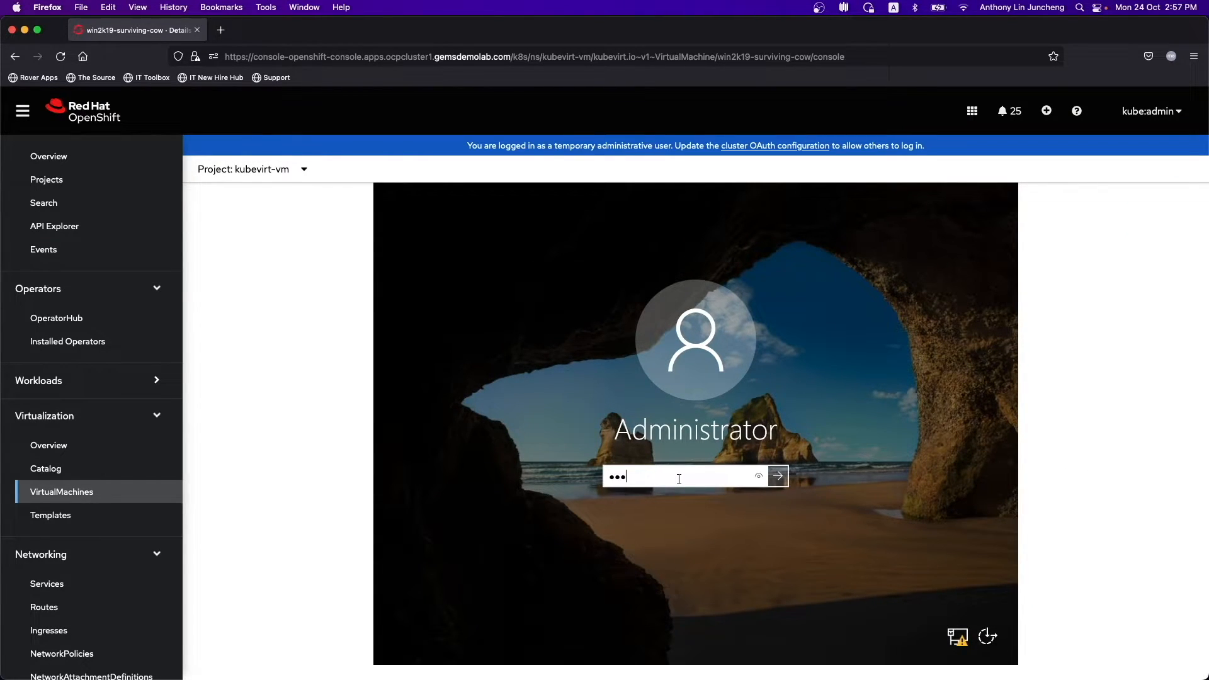
{"action": "key", "text": "Return"}
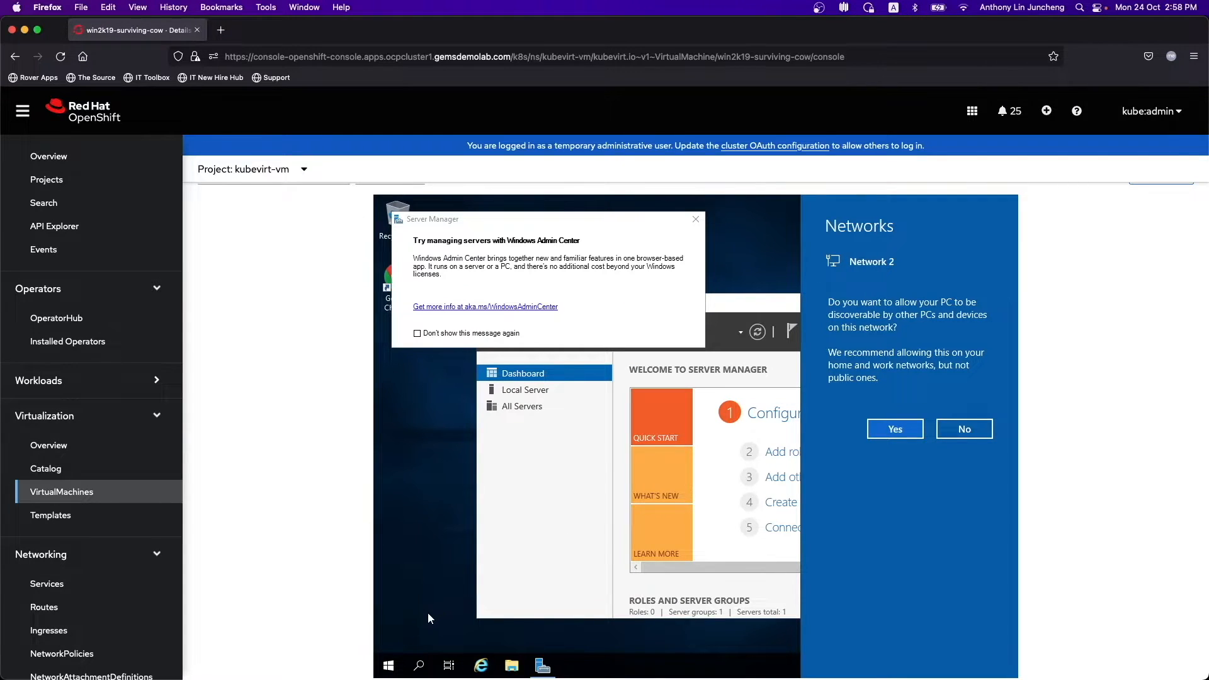
- Search 'disk' to open Disk Management, declining network discovery and dismissing the Admin Center notice
{"action": "left_click", "coordinate": [419, 666]}
{"action": "type", "text": "disk"}
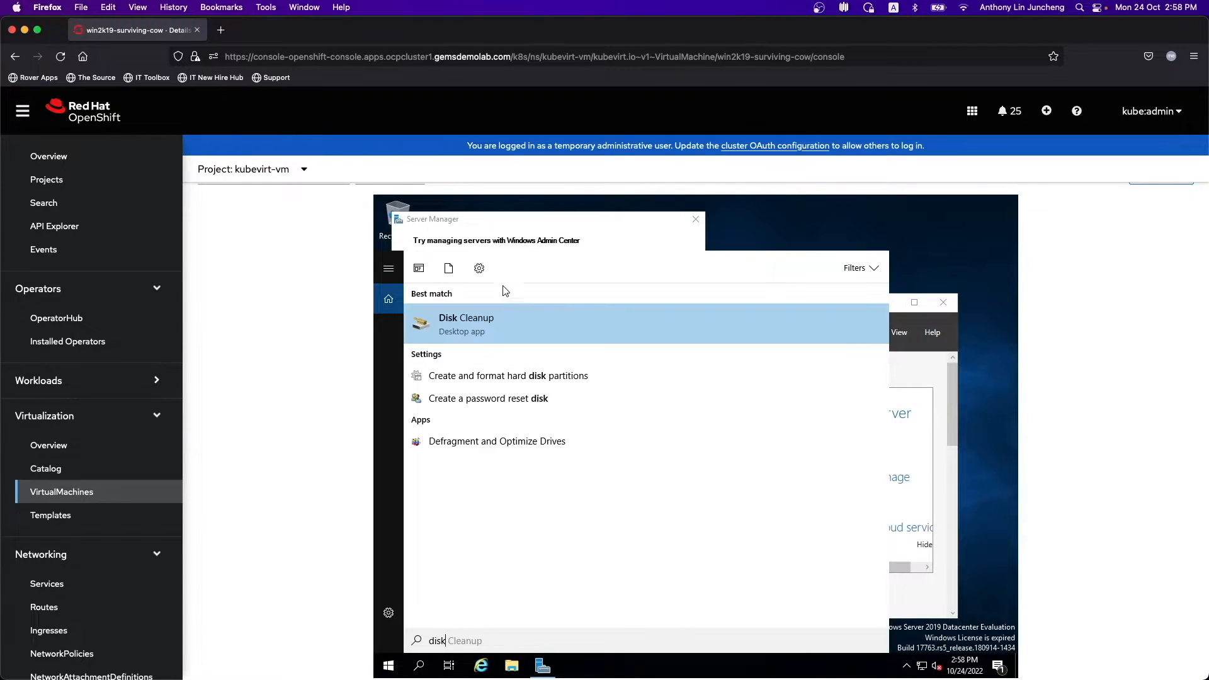
{"action": "left_click", "coordinate": [516, 376]}
{"action": "left_click_drag", "start_coordinate": [762, 266], "coordinate": [844, 290]}
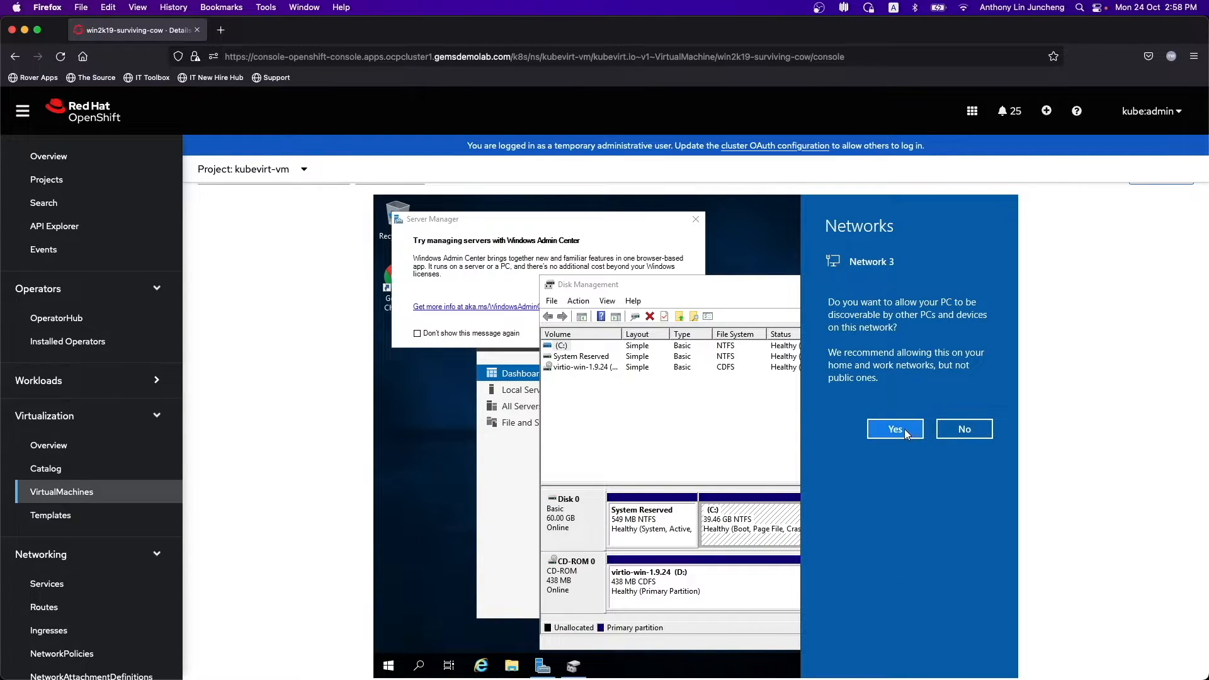
{"action": "left_click", "coordinate": [951, 435]}
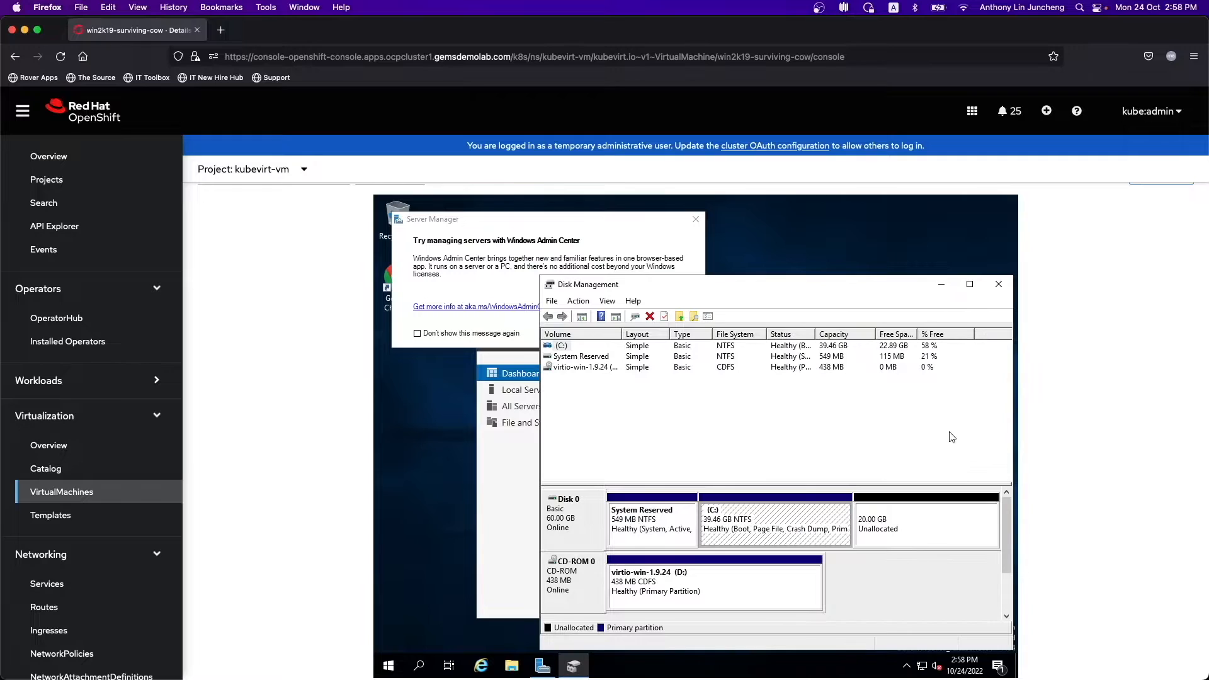
{"action": "left_click", "coordinate": [696, 219]}
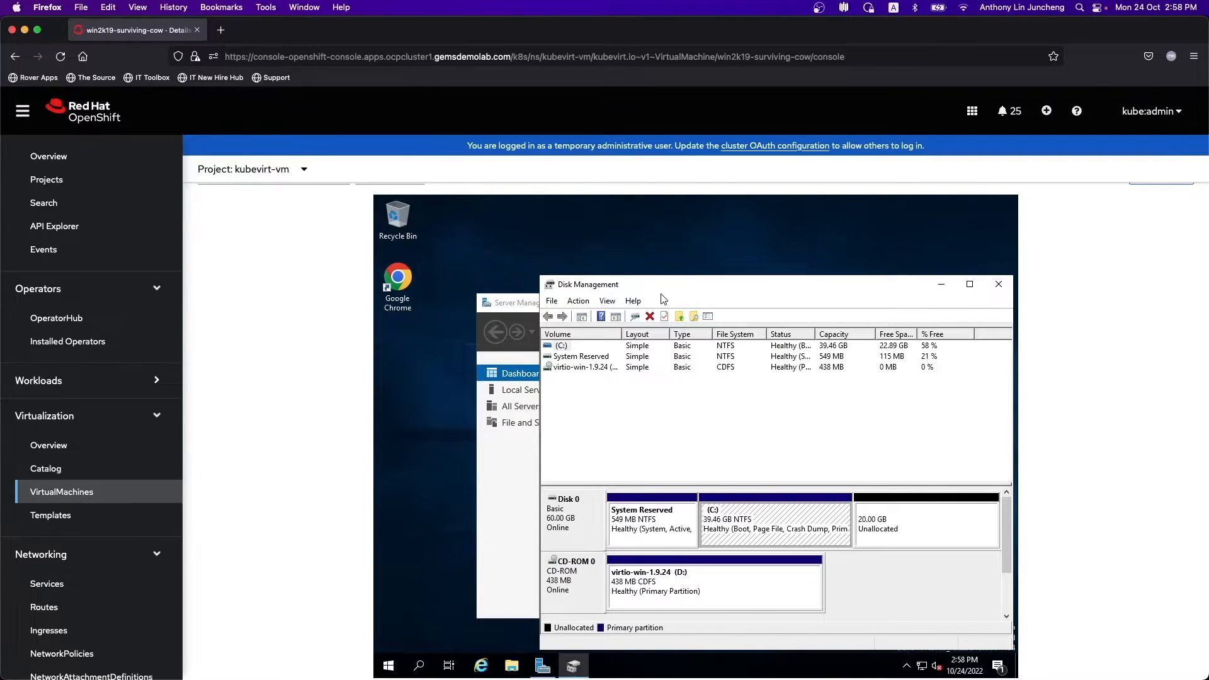
- Rescan Disks from the Action menu to detect newly attached storage
{"action": "left_click", "coordinate": [578, 302]}
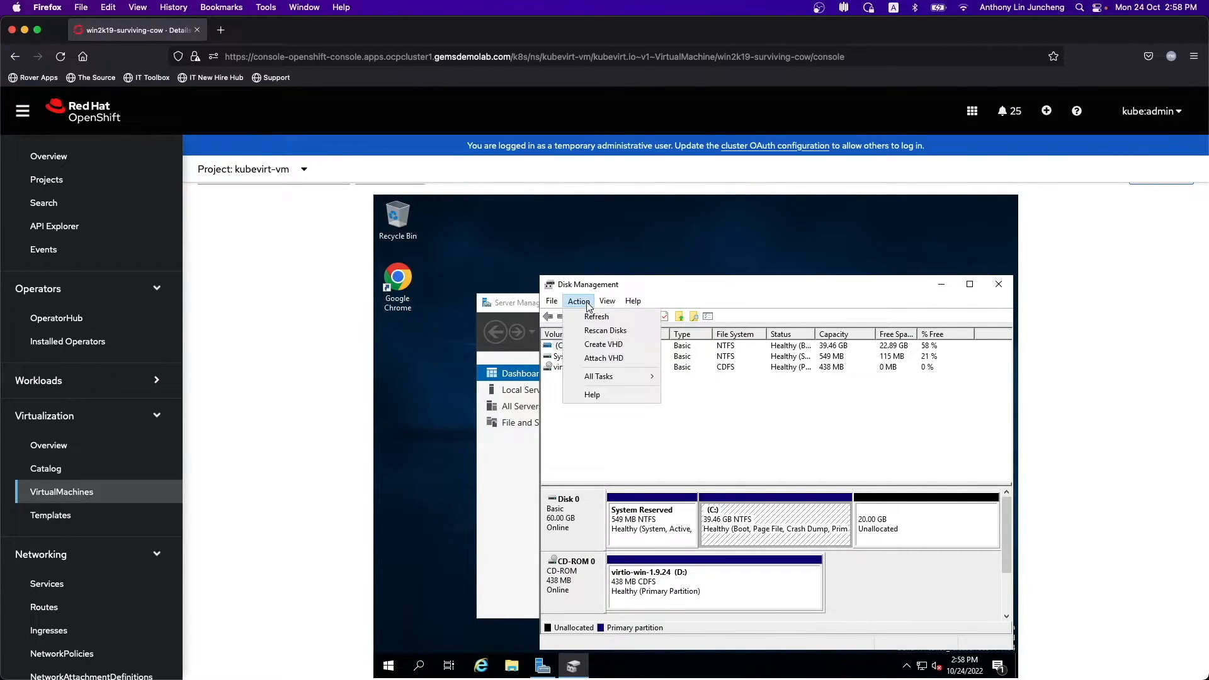
{"action": "left_click", "coordinate": [604, 333]}
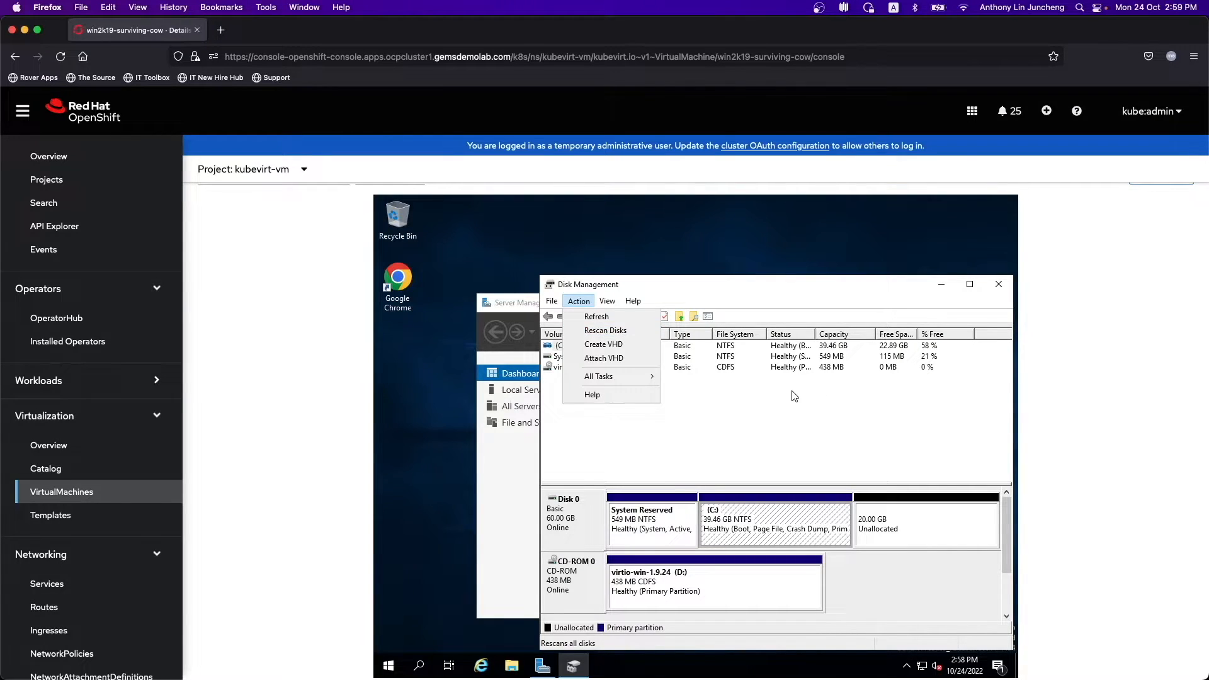
{"action": "left_click", "coordinate": [570, 304]}
{"action": "left_click", "coordinate": [592, 334]}
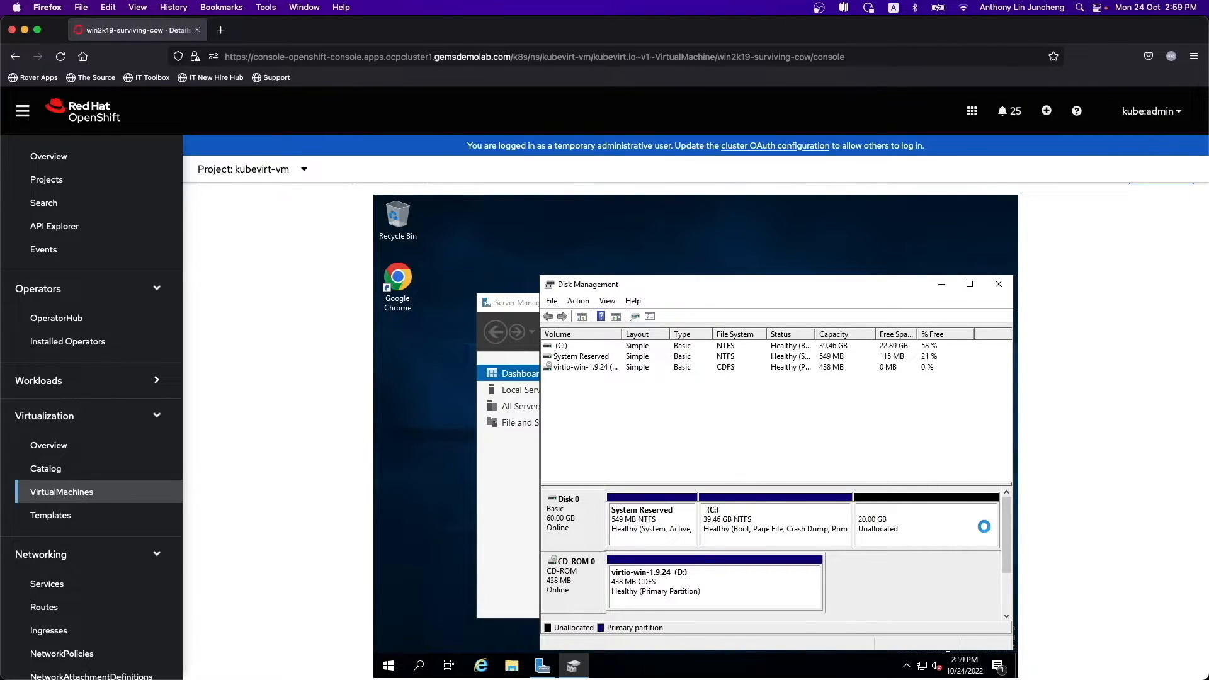
{"action": "mouse_move", "coordinate": [1005, 536]}
{"action": "left_mouse_down"}
{"action": "mouse_move", "coordinate": [1003, 573]}
{"action": "mouse_move", "coordinate": [1005, 534]}
{"action": "left_mouse_up"}
- Open Device Manager via search and start Update driver on the unrecognised SCSI Controller
{"action": "left_click", "coordinate": [420, 665]}
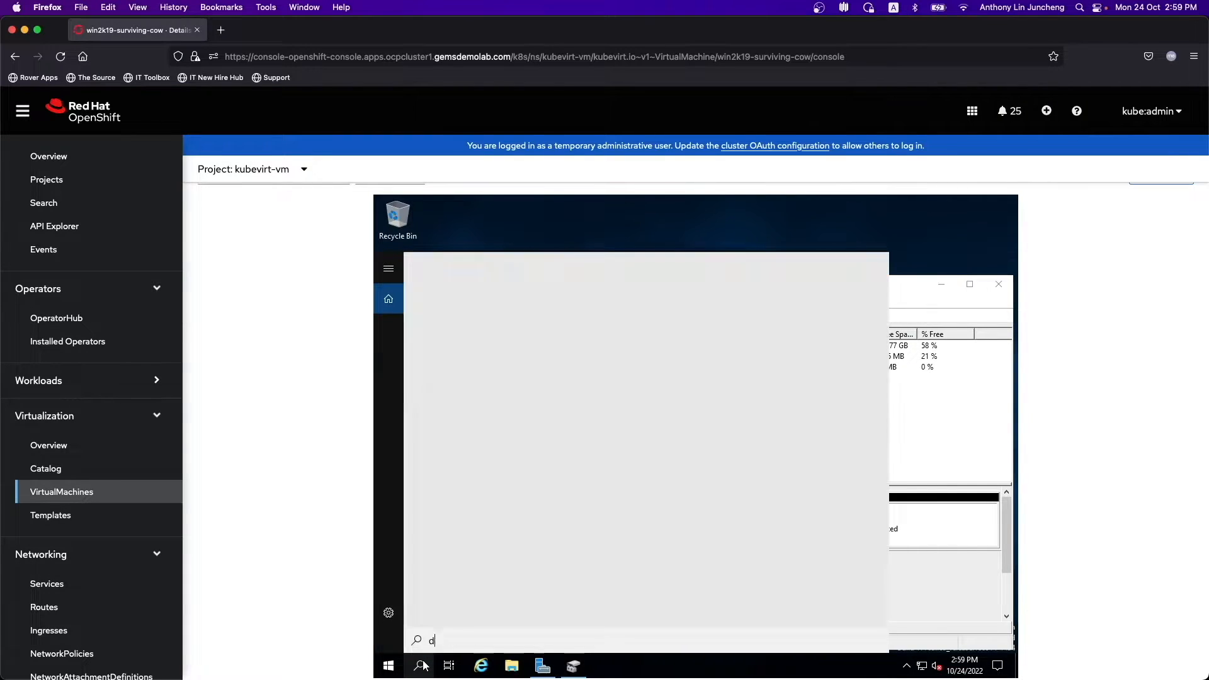
{"action": "type", "text": "device"}
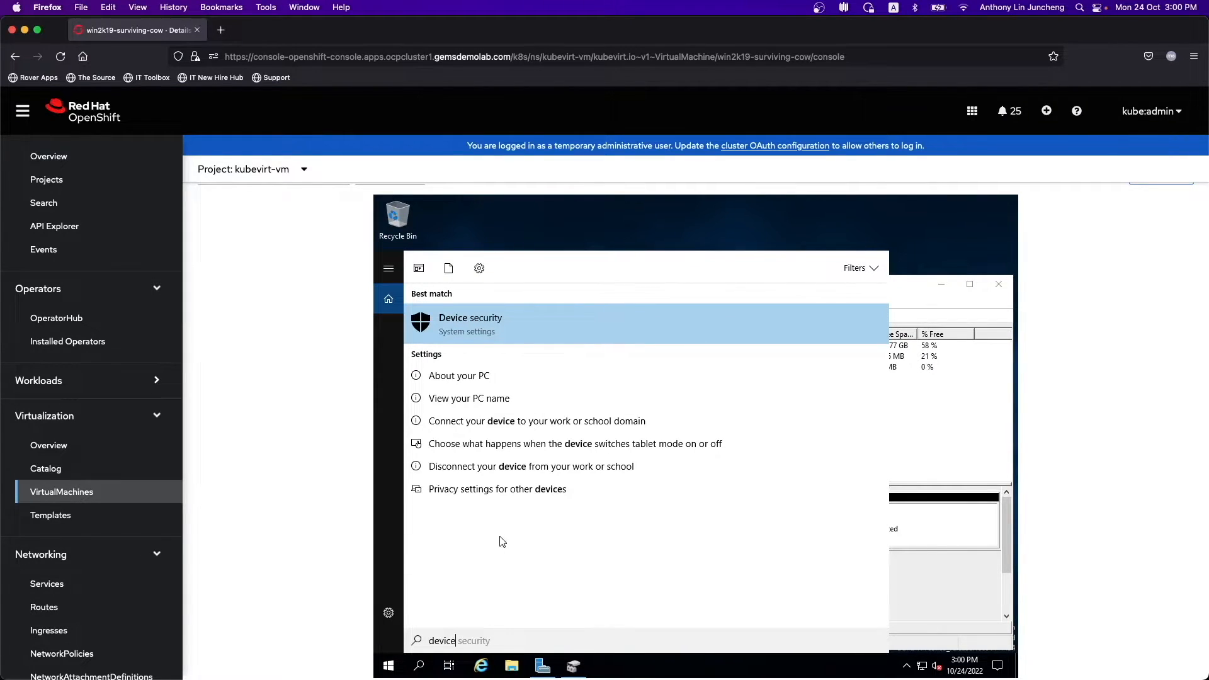
{"action": "type", "text": " mana"}
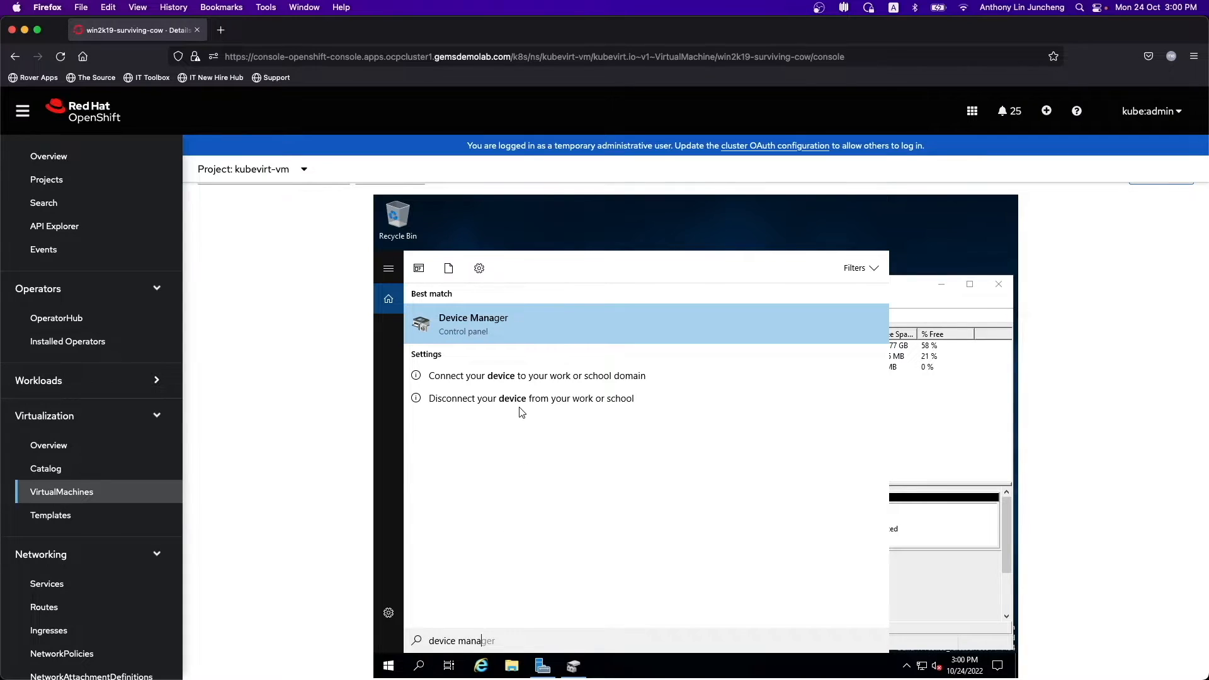
{"action": "left_click", "coordinate": [496, 311]}
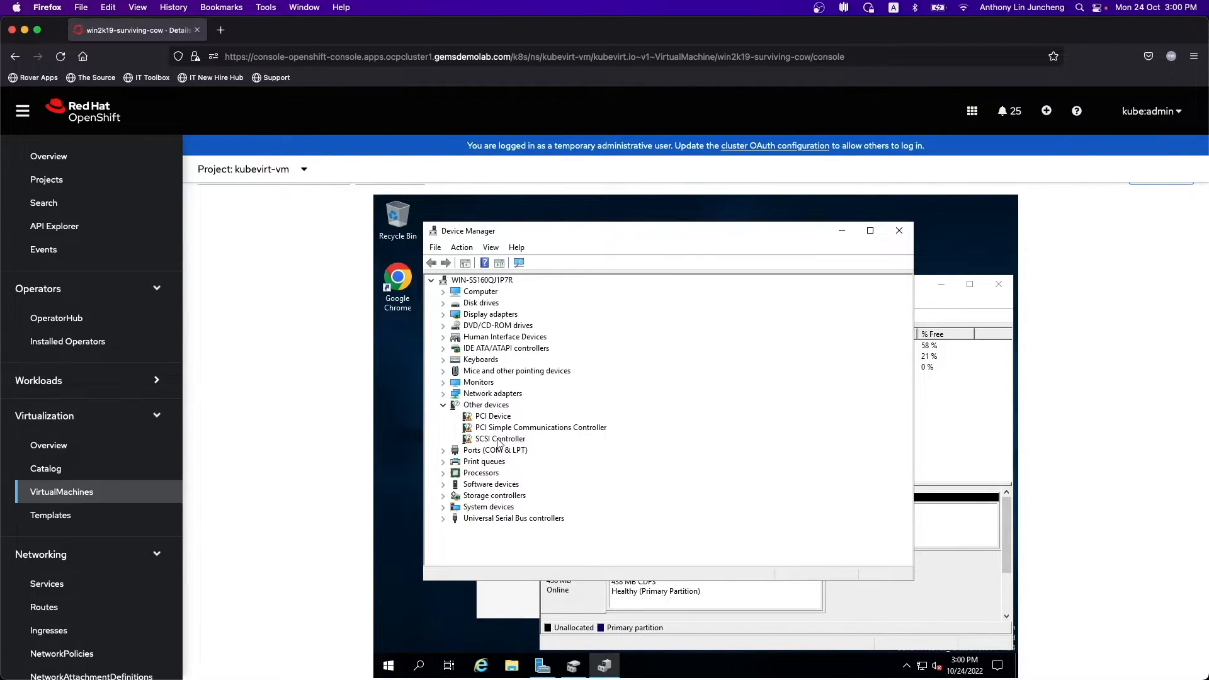
{"action": "left_click", "coordinate": [498, 439]}
{"action": "right_click", "coordinate": [497, 440]}
{"action": "left_click", "coordinate": [523, 446]}
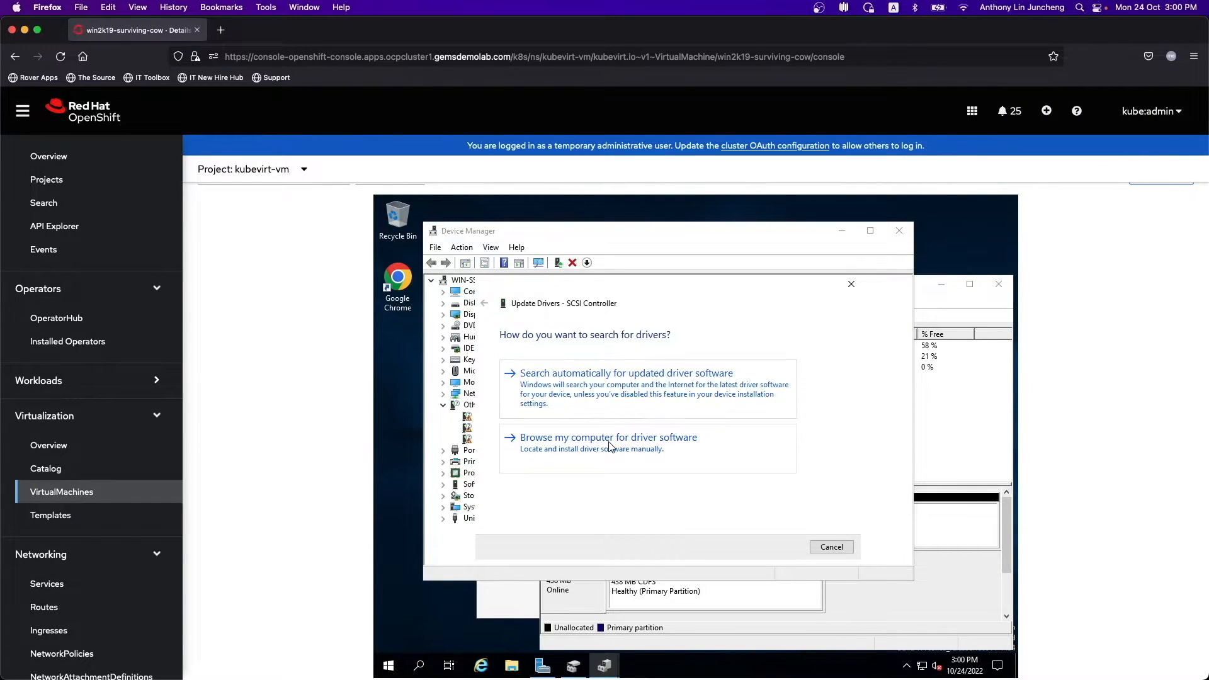
- Install the SCSI Controller driver from CD Drive (D:) virtio-win-1.9.24
{"action": "left_click", "coordinate": [609, 446]}
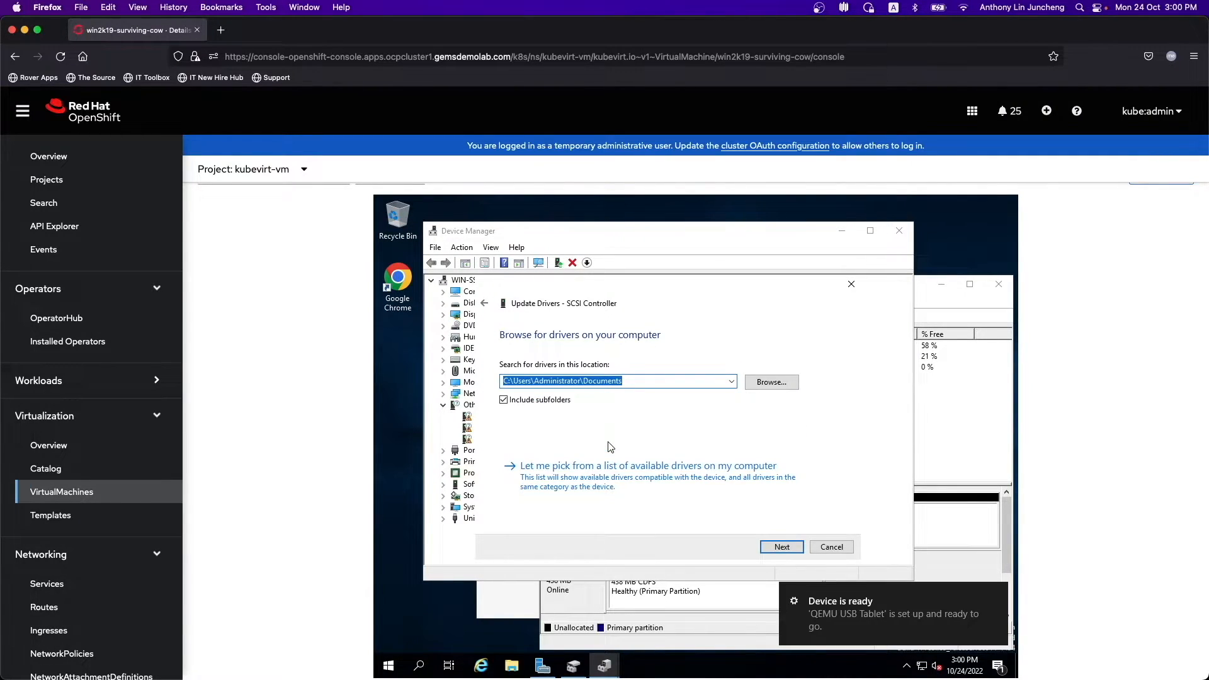
{"action": "left_click", "coordinate": [773, 385]}
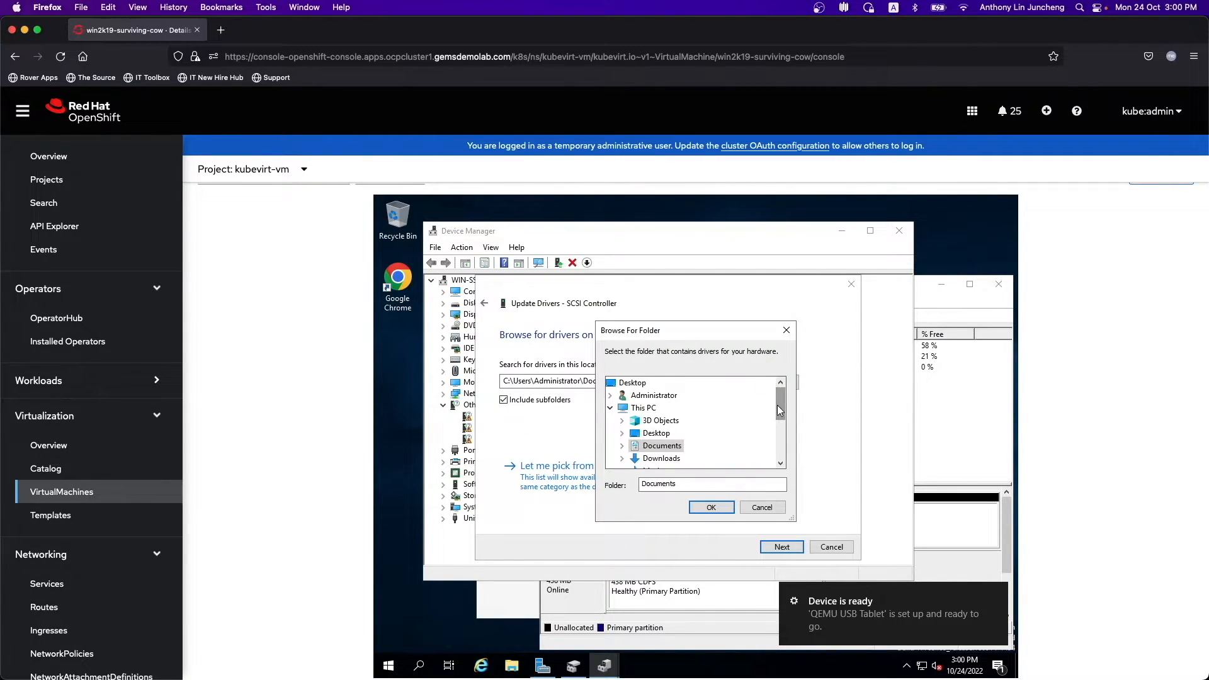
{"action": "left_click_drag", "start_coordinate": [778, 408], "coordinate": [776, 444]}
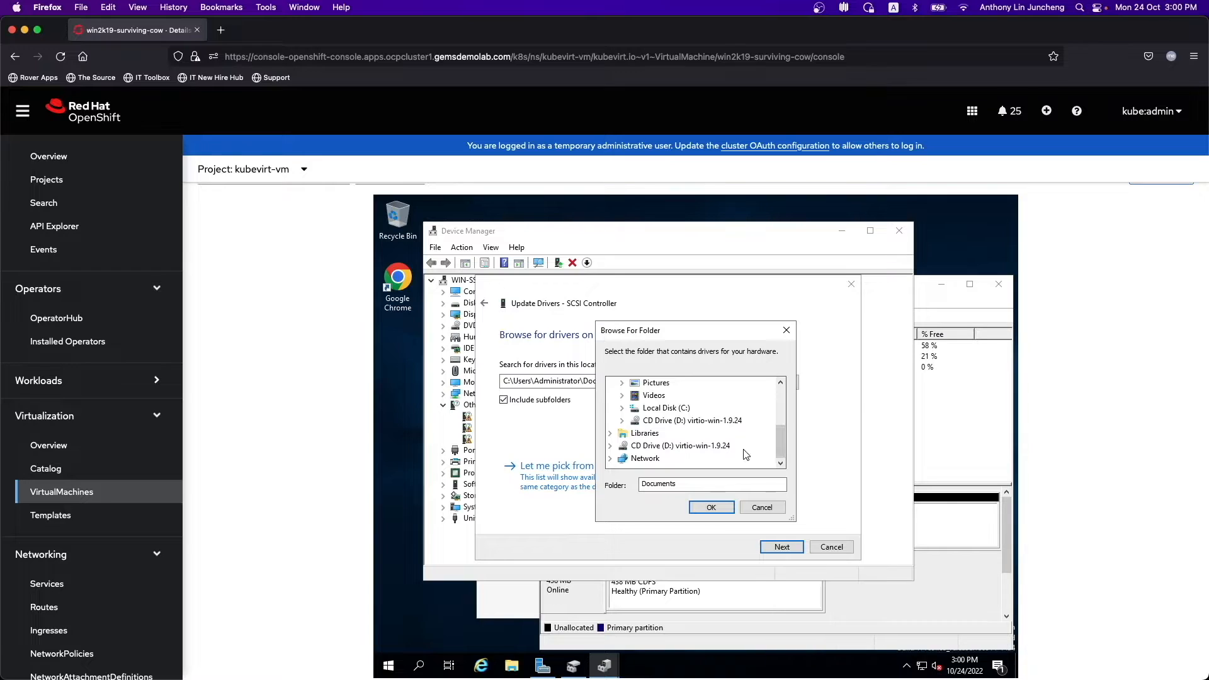
{"action": "left_click", "coordinate": [750, 446]}
{"action": "double_click", "coordinate": [693, 446]}
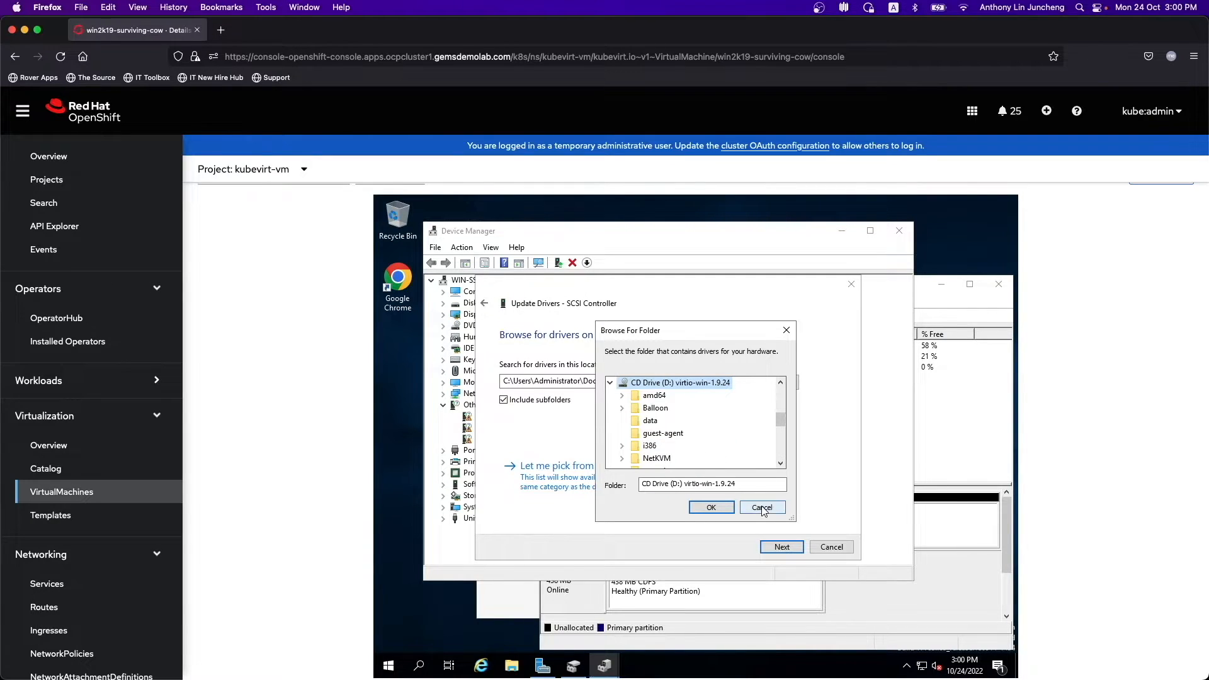
{"action": "left_click", "coordinate": [712, 508]}
{"action": "left_click", "coordinate": [781, 548]}
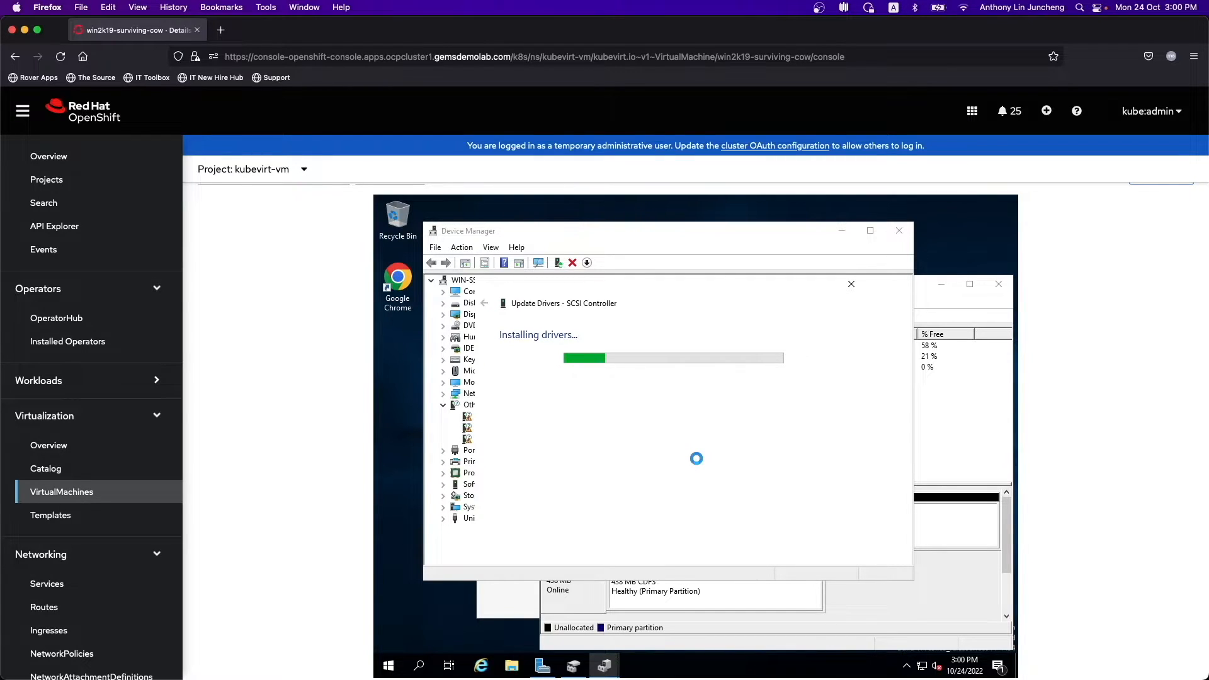
{"action": "left_click", "coordinate": [830, 546]}
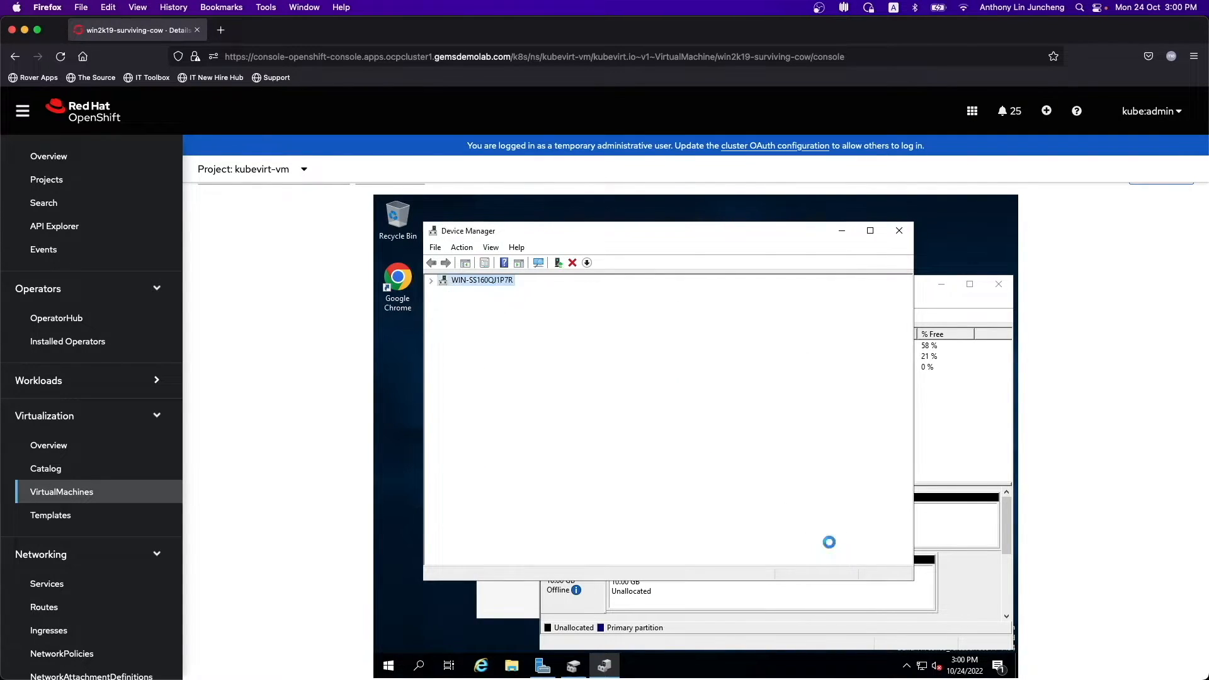
- Install the VirtIO Serial driver for the PCI Simple Communications Controller from D:\
{"action": "right_click", "coordinate": [505, 432]}
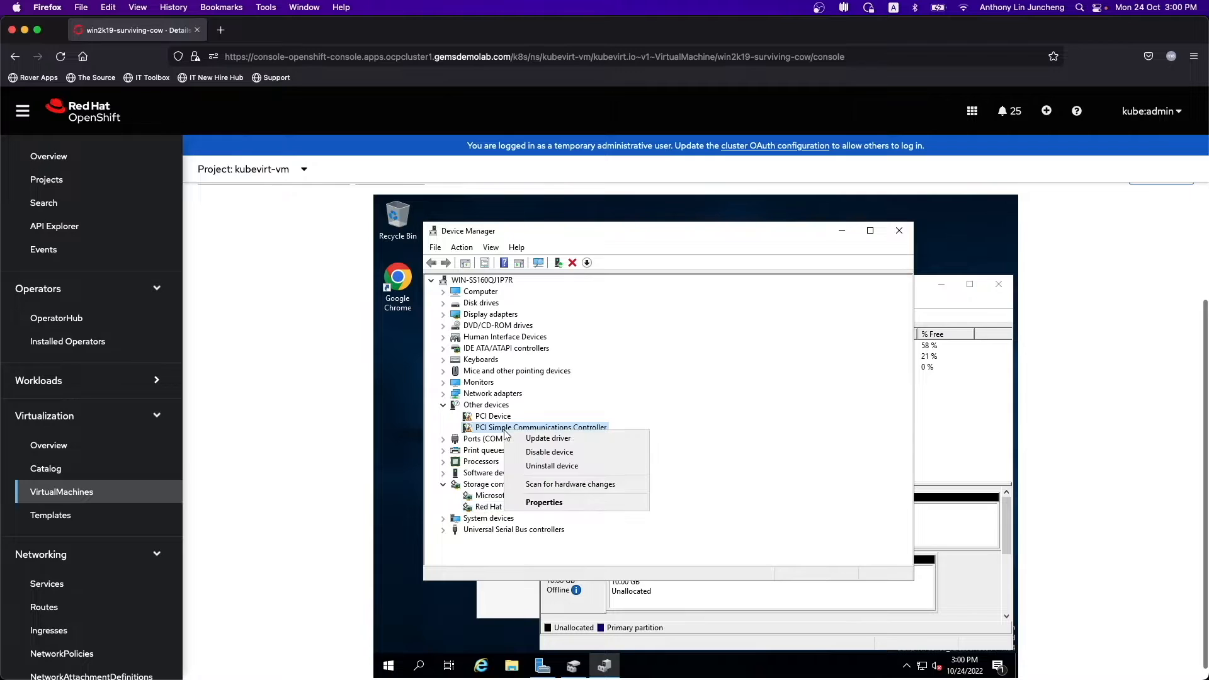
{"action": "left_click", "coordinate": [547, 437]}
{"action": "left_click", "coordinate": [682, 466]}
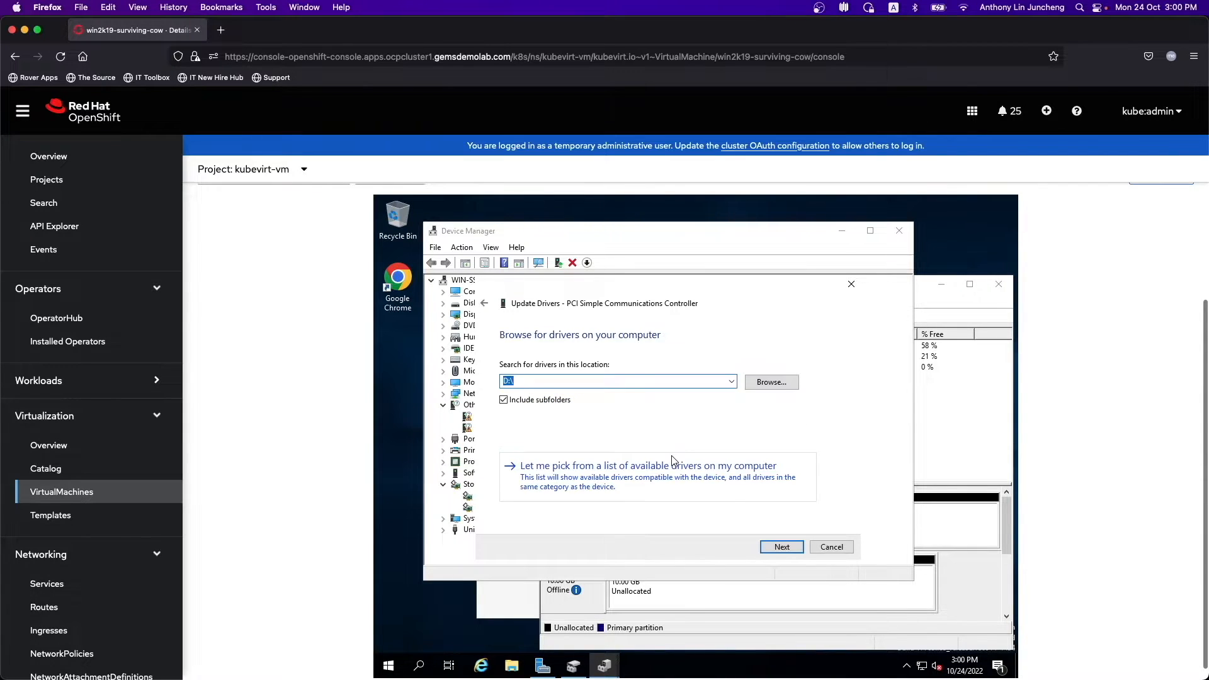
{"action": "left_click", "coordinate": [774, 545]}
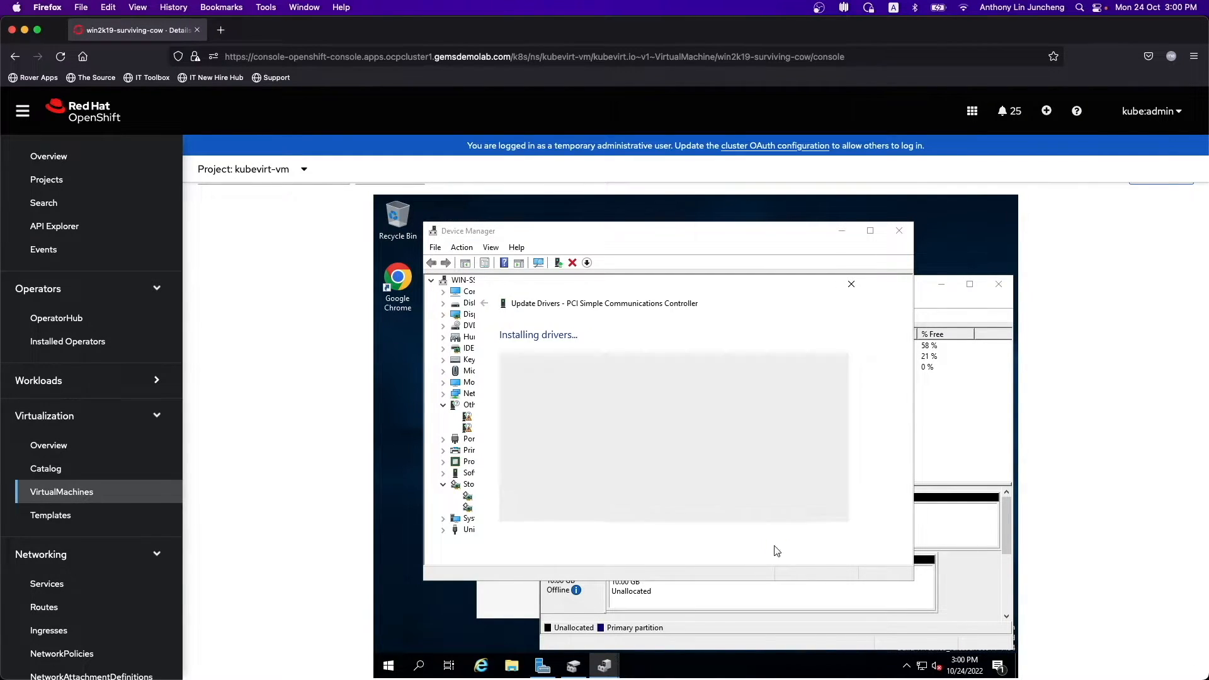
{"action": "left_click", "coordinate": [827, 551]}
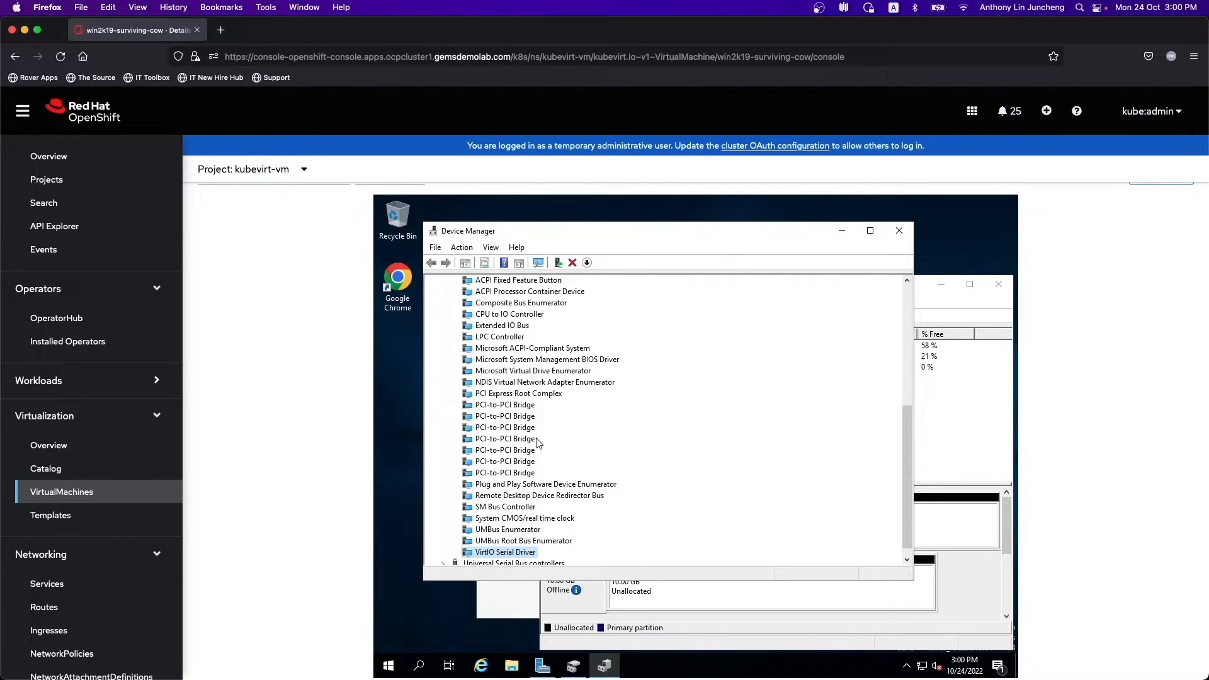
{"action": "scroll", "coordinate": [538, 444], "scroll_direction": "up", "scroll_amount": 10}
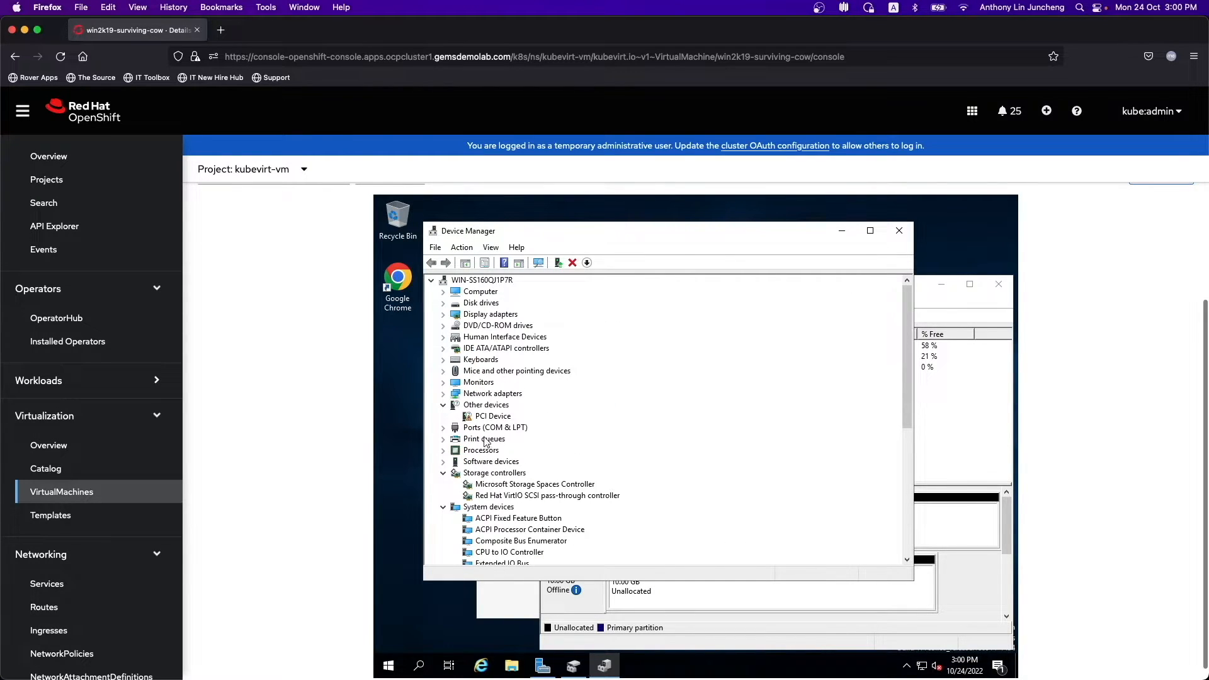
- Install the VirtIO Balloon driver for the remaining PCI Device from D:\
{"action": "right_click", "coordinate": [491, 417]}
{"action": "left_click", "coordinate": [514, 424]}
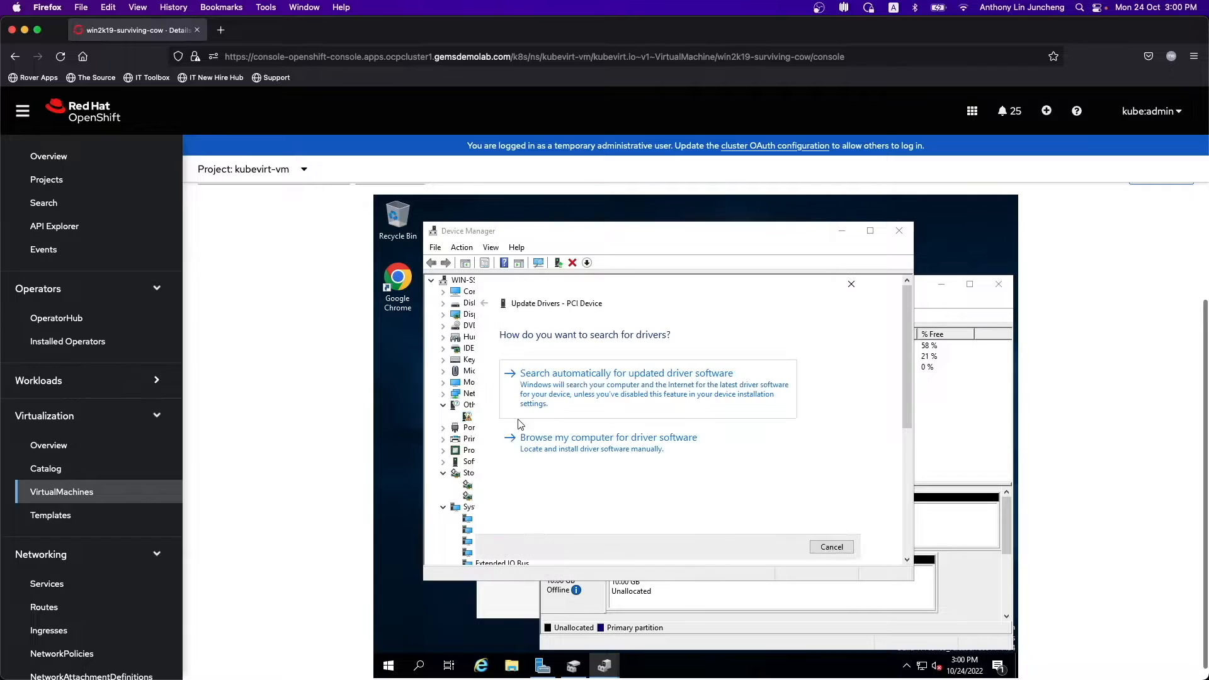
{"action": "left_click", "coordinate": [657, 442]}
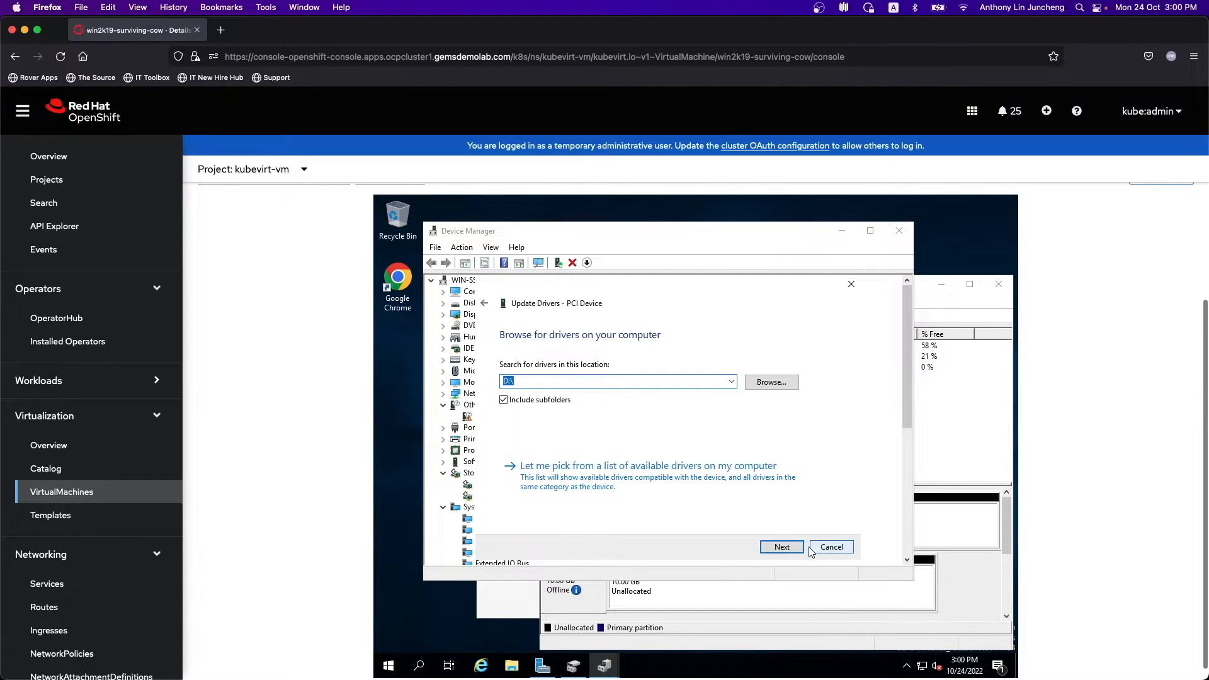
{"action": "left_click", "coordinate": [787, 546]}
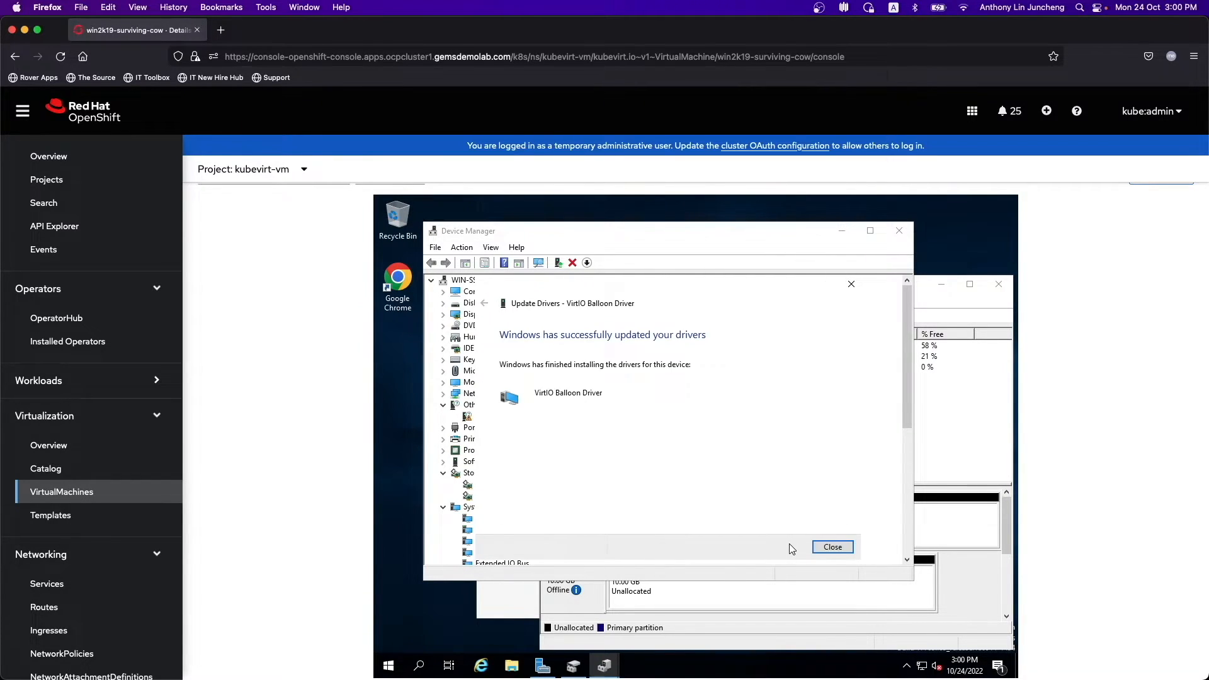
{"action": "left_click", "coordinate": [828, 548]}
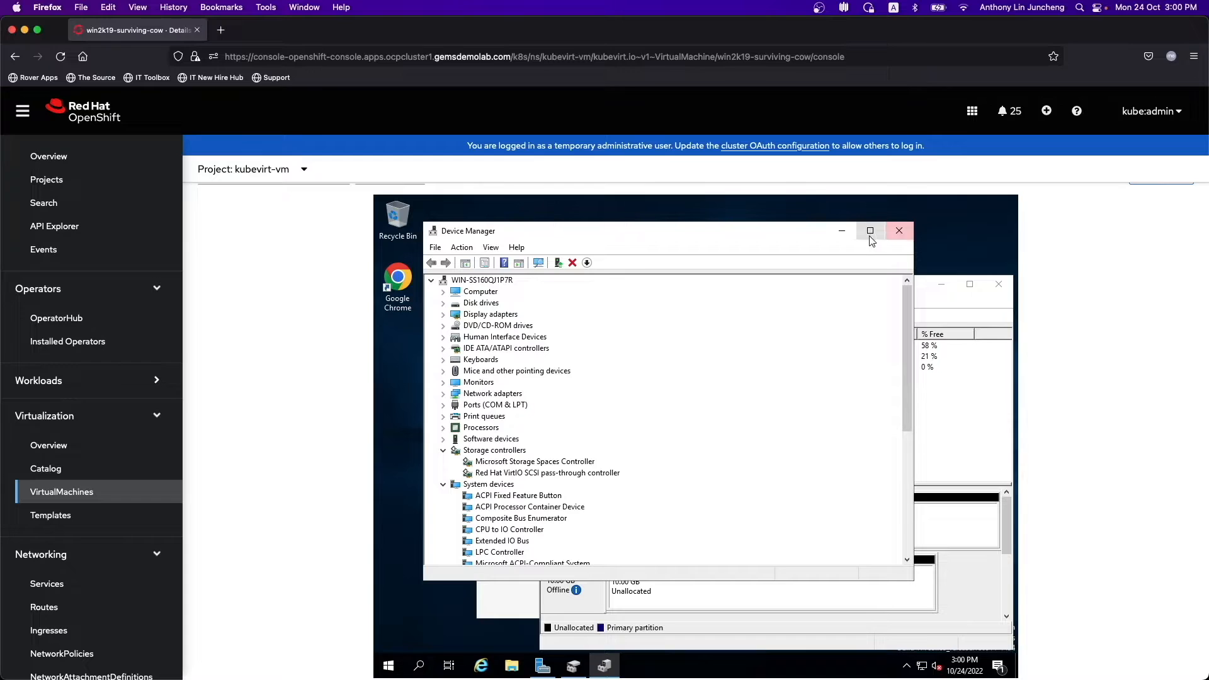
- Rescan the Windows VM's disks, select Disk 1's 10.00 GB unallocated space, and check network status
{"action": "left_click", "coordinate": [840, 232]}
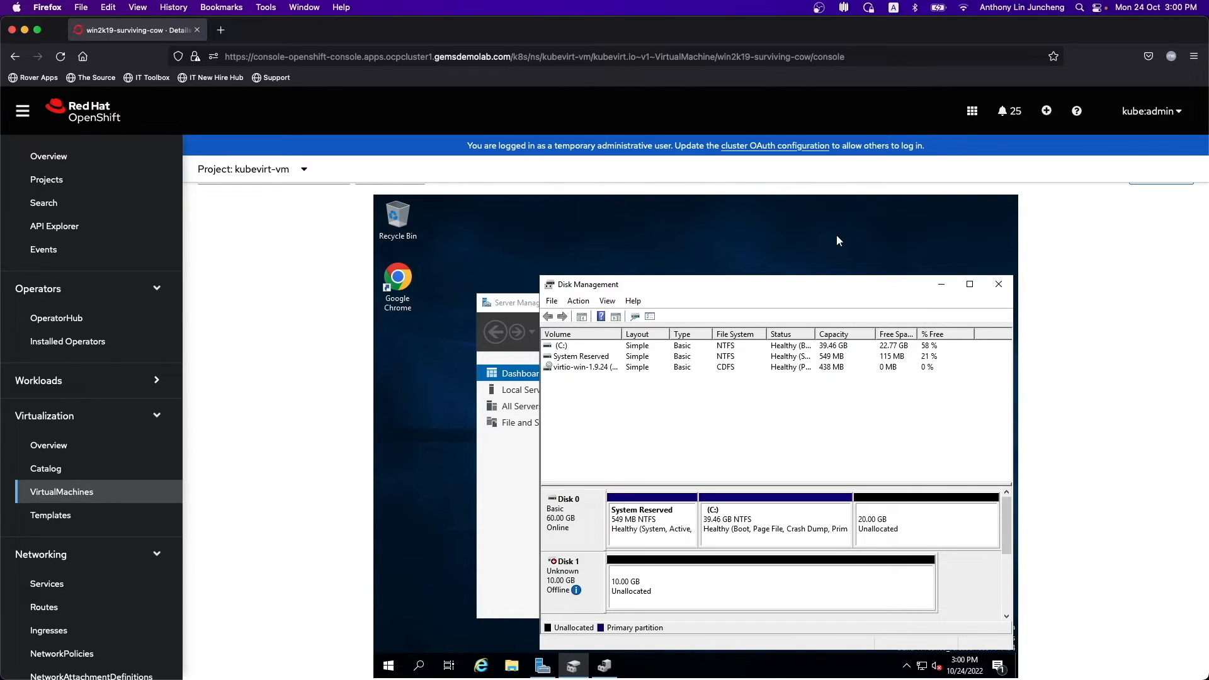
{"action": "left_click", "coordinate": [578, 302]}
{"action": "left_click", "coordinate": [588, 330]}
{"action": "left_click", "coordinate": [741, 593]}
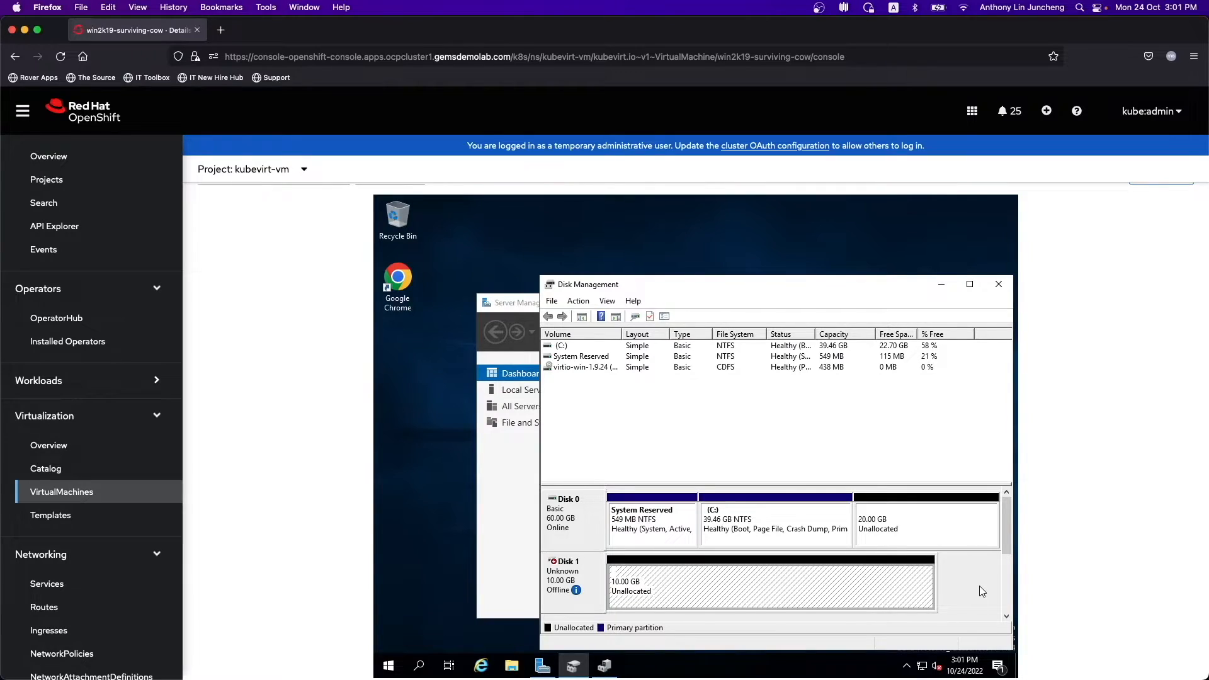
{"action": "left_click", "coordinate": [923, 666]}
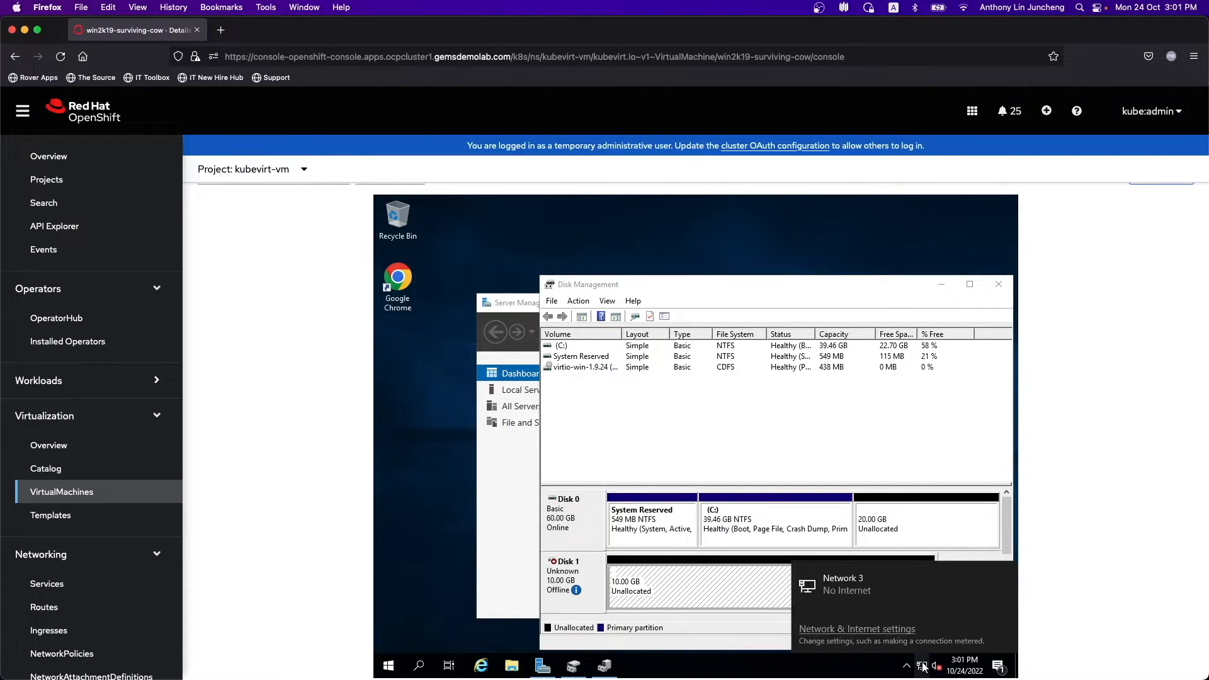
{"action": "left_click", "coordinate": [857, 629]}
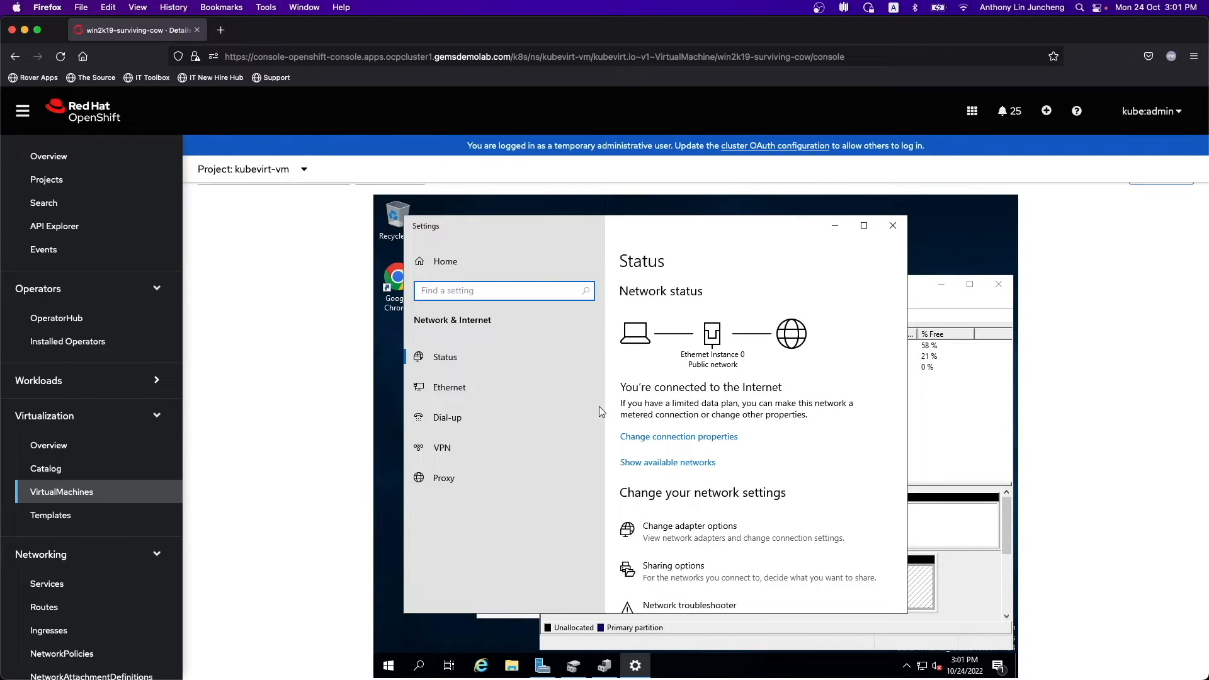
{"action": "left_click", "coordinate": [463, 362]}
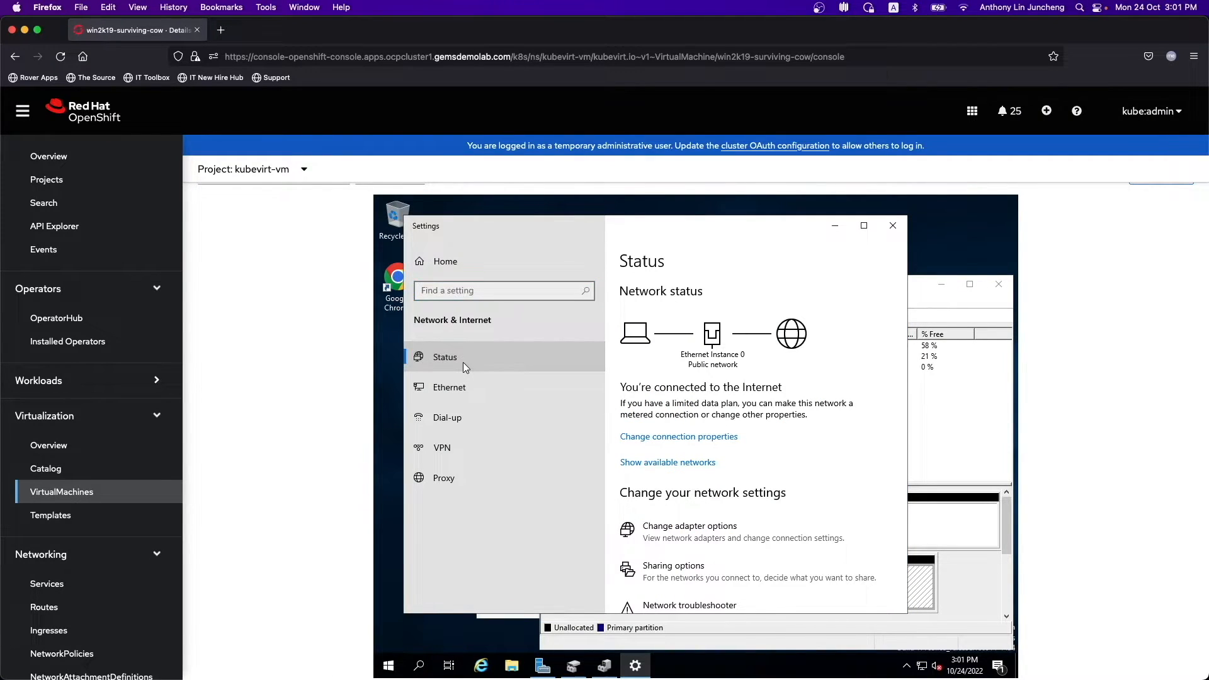
{"action": "left_click", "coordinate": [453, 378]}
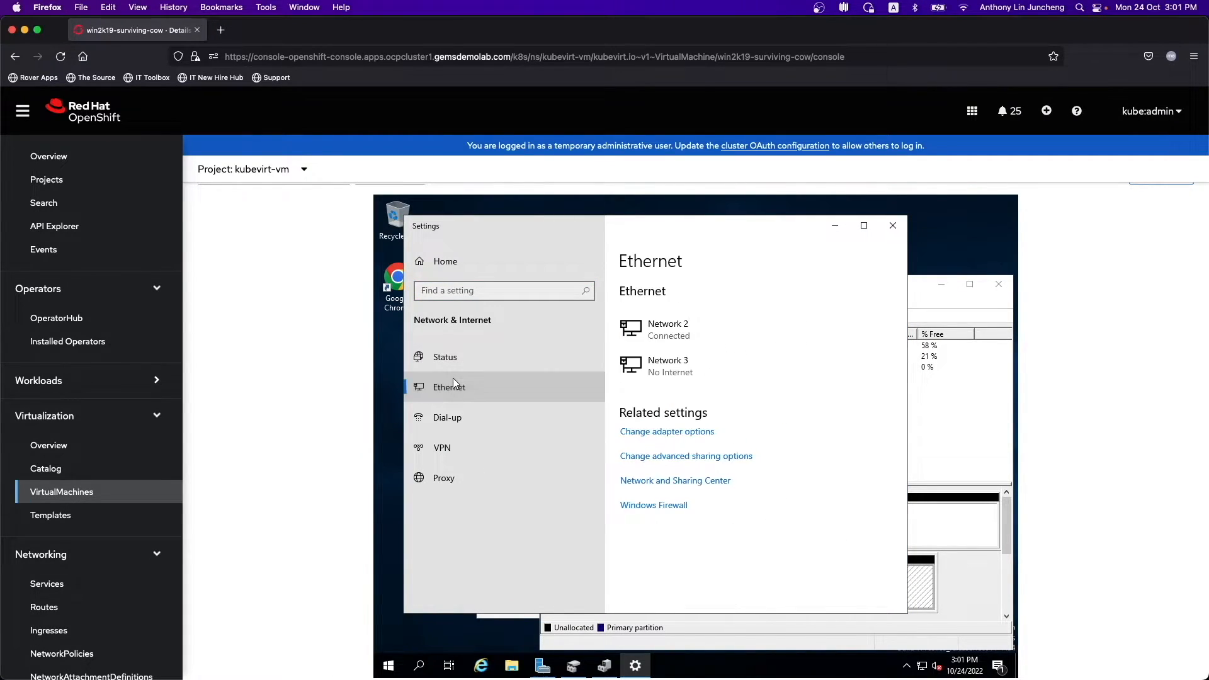
{"action": "left_click", "coordinate": [674, 433]}
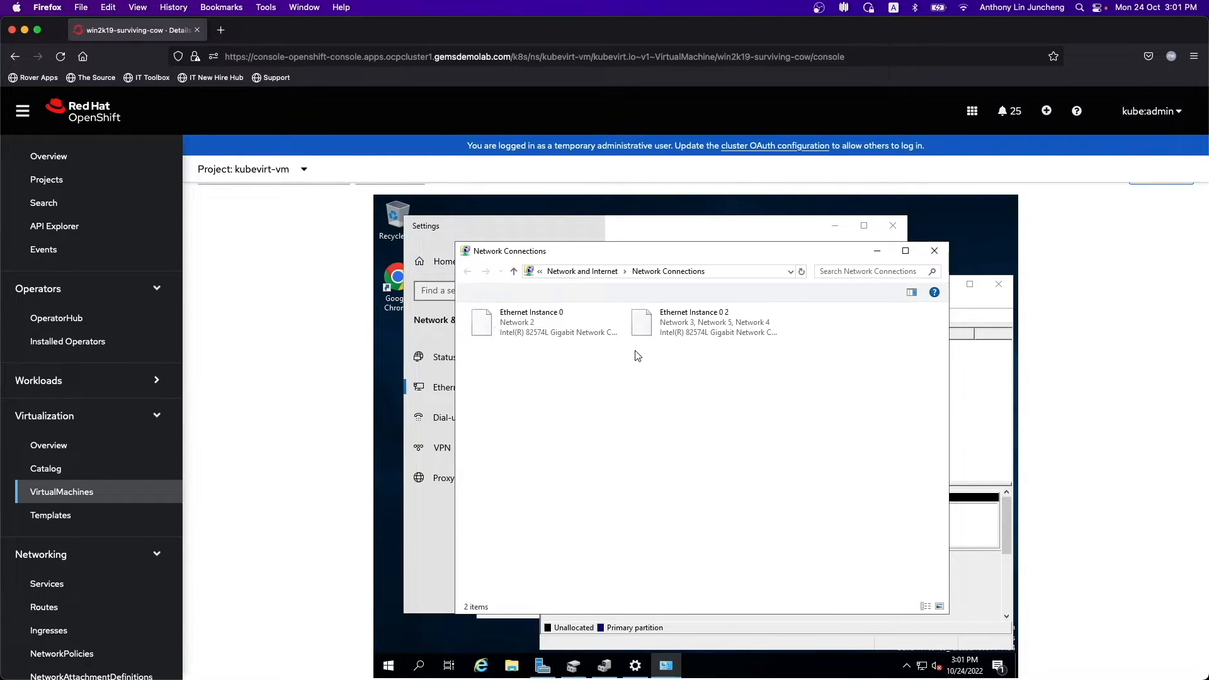
{"action": "left_click", "coordinate": [690, 333]}
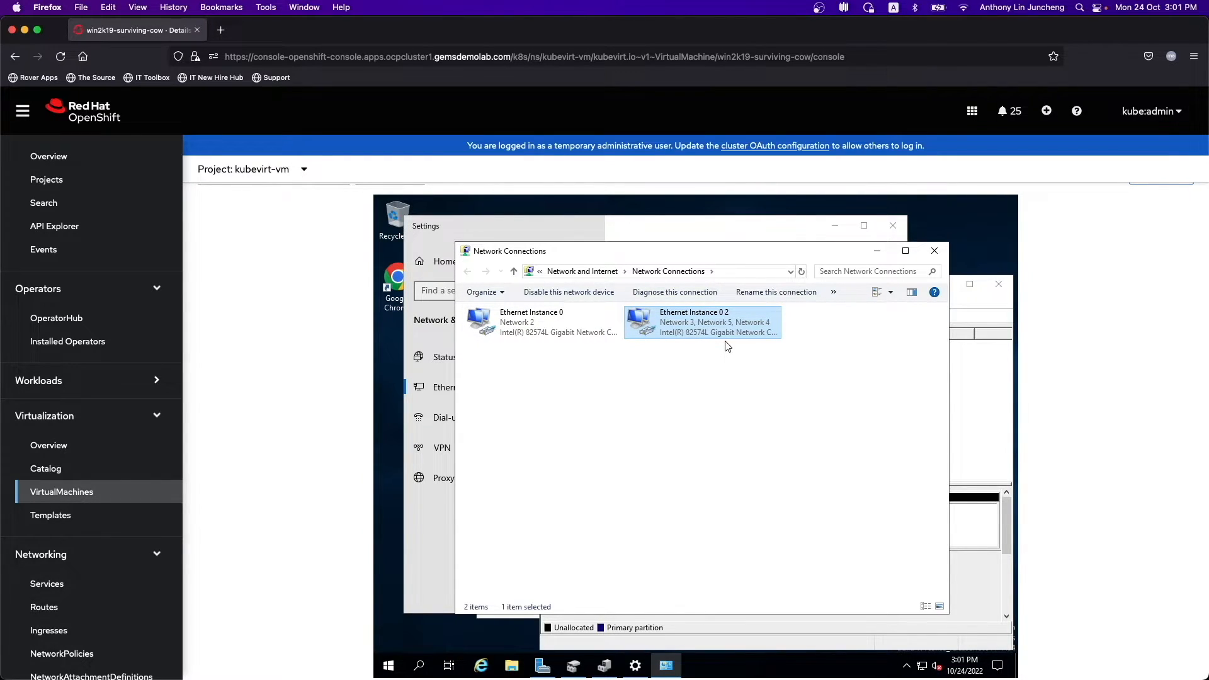
{"action": "left_click", "coordinate": [934, 251]}
{"action": "left_click", "coordinate": [887, 231]}
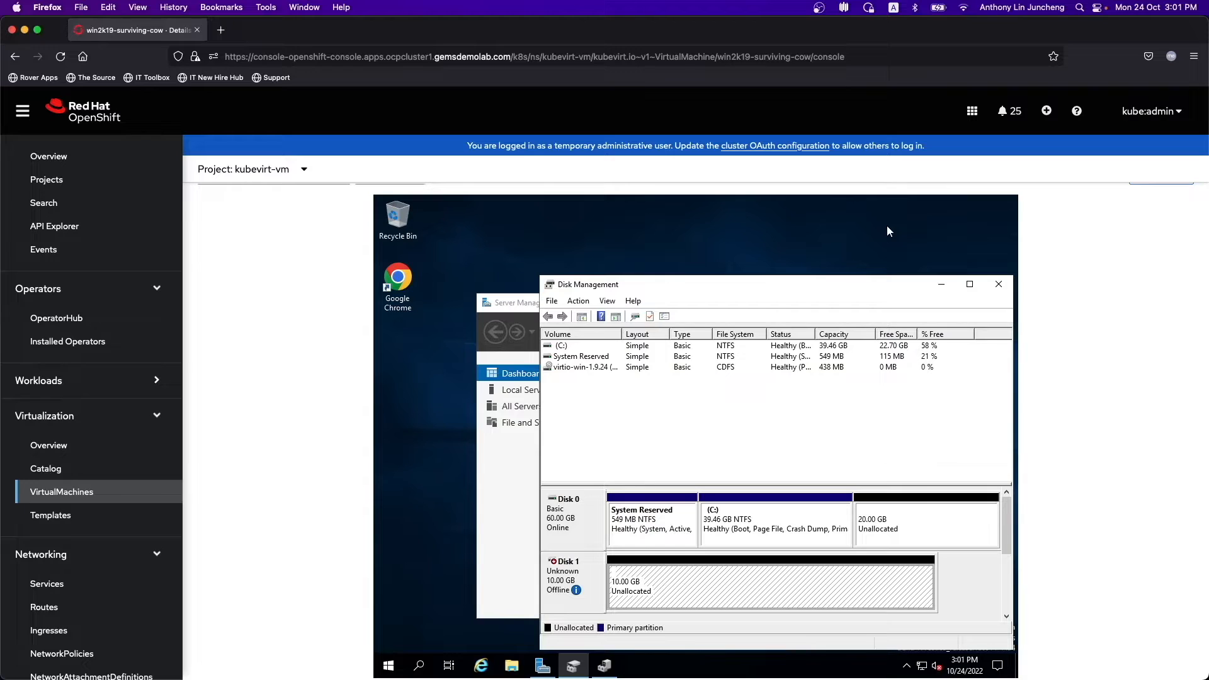
- On win2k19-surviving-cow's Details tab, edit CPU | Memory, currently 2 CPUs and 8 GiB
{"action": "scroll", "coordinate": [1106, 262], "scroll_direction": "up", "scroll_amount": 3}
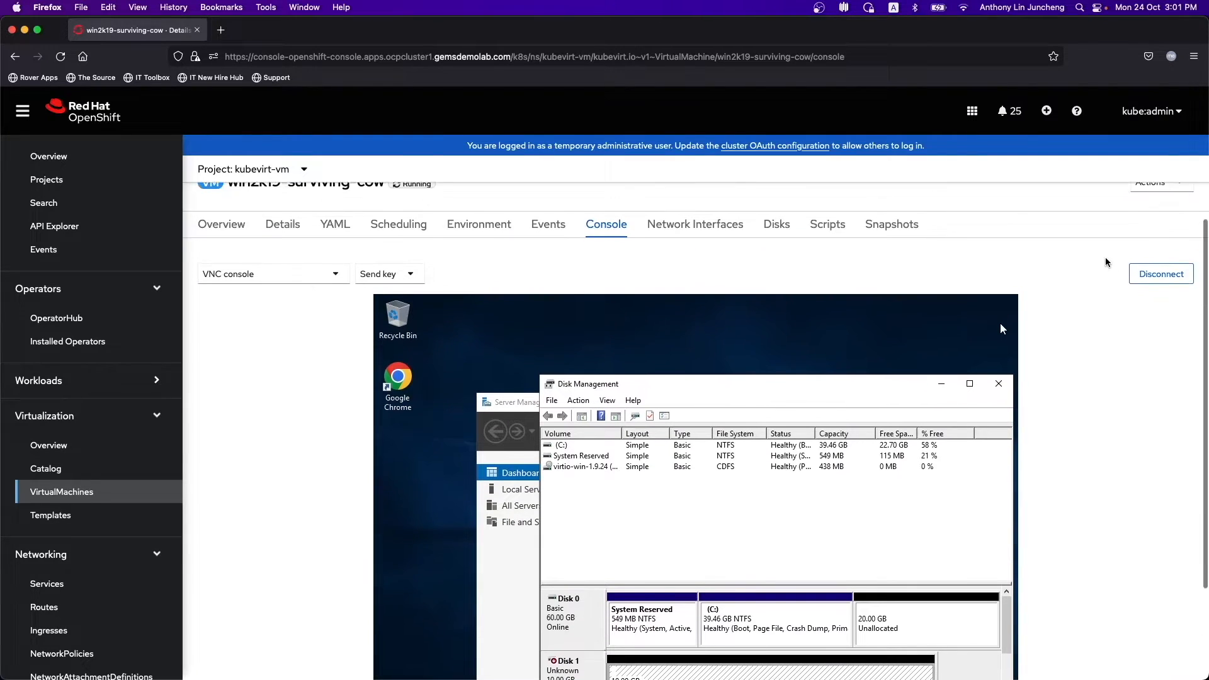
{"action": "scroll", "coordinate": [1105, 262], "scroll_direction": "up", "scroll_amount": 2}
{"action": "left_click", "coordinate": [245, 275]}
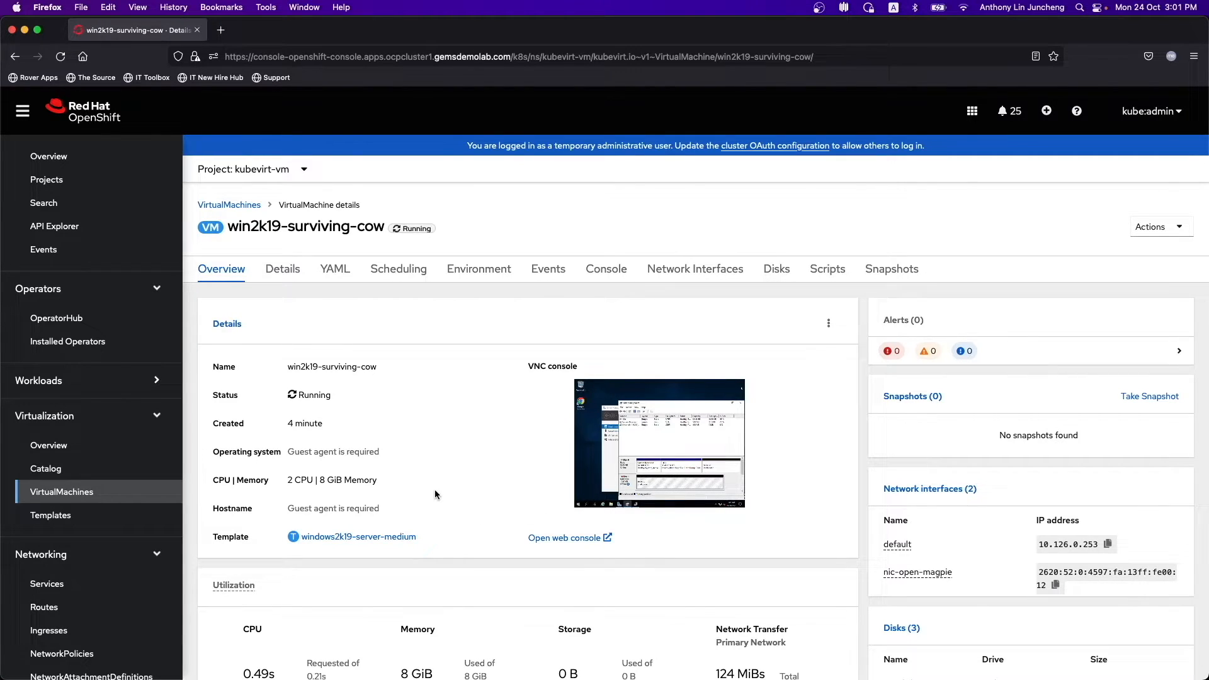
{"action": "scroll", "coordinate": [434, 490], "scroll_direction": "down", "scroll_amount": 5}
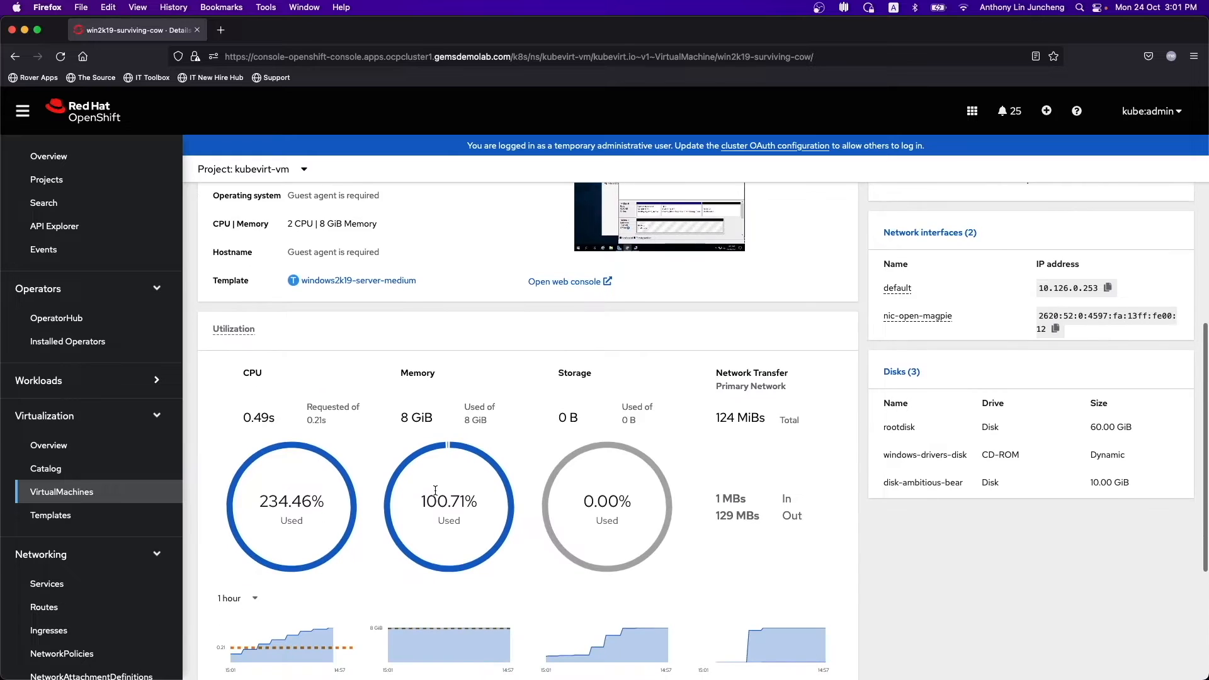
{"action": "scroll", "coordinate": [435, 490], "scroll_direction": "up", "scroll_amount": 5}
{"action": "left_click", "coordinate": [283, 271]}
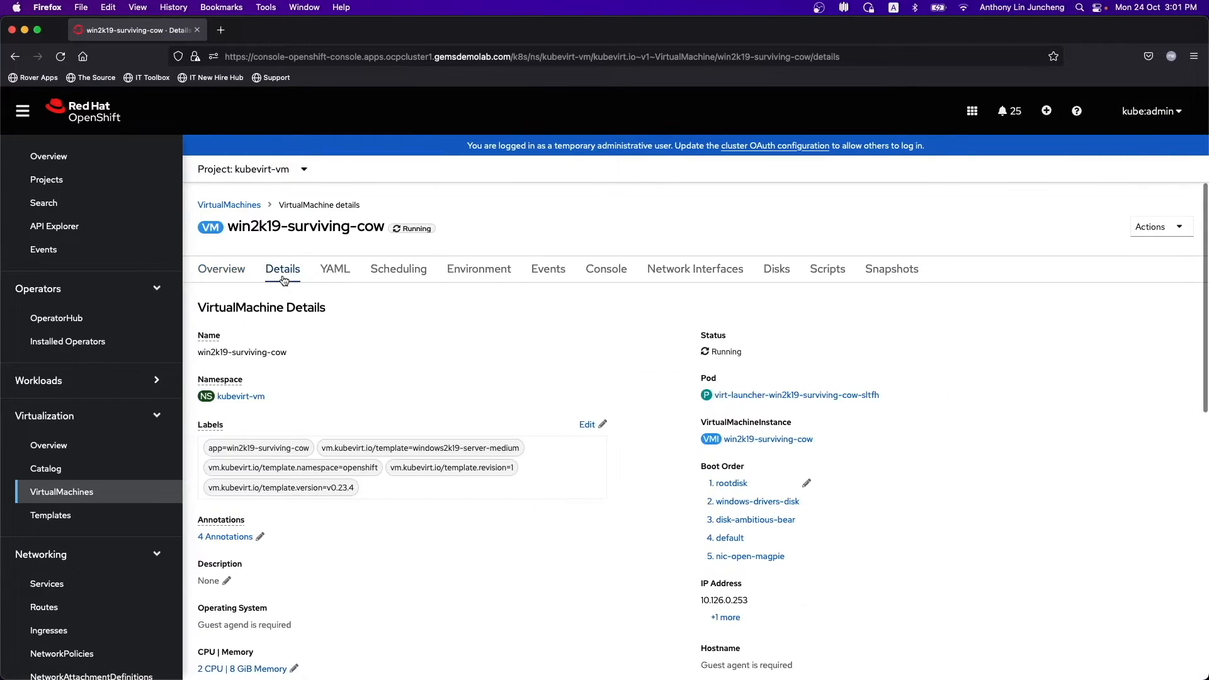
{"action": "scroll", "coordinate": [393, 570], "scroll_direction": "down", "scroll_amount": 3}
{"action": "left_click", "coordinate": [294, 531]}
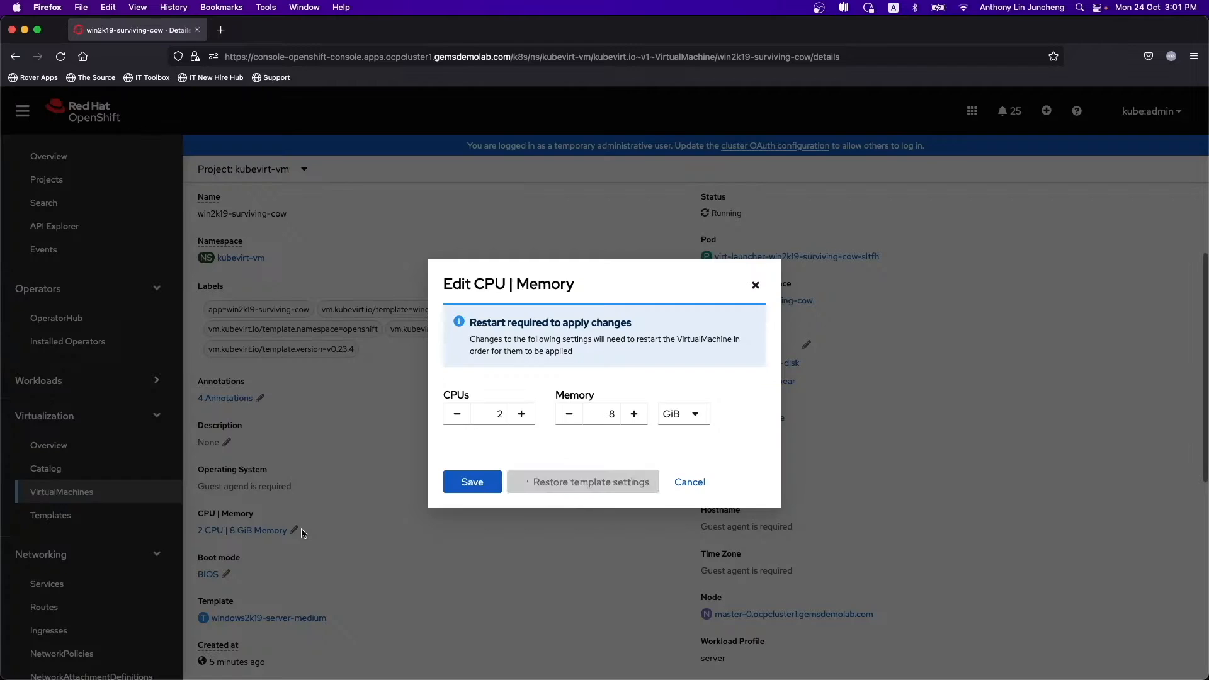
- Raise the VM to 4 CPUs and 10 GiB memory and save, pending a restart
{"action": "left_click", "coordinate": [634, 414]}
{"action": "left_click", "coordinate": [634, 408]}
{"action": "left_click", "coordinate": [521, 407]}
{"action": "left_click", "coordinate": [521, 408]}
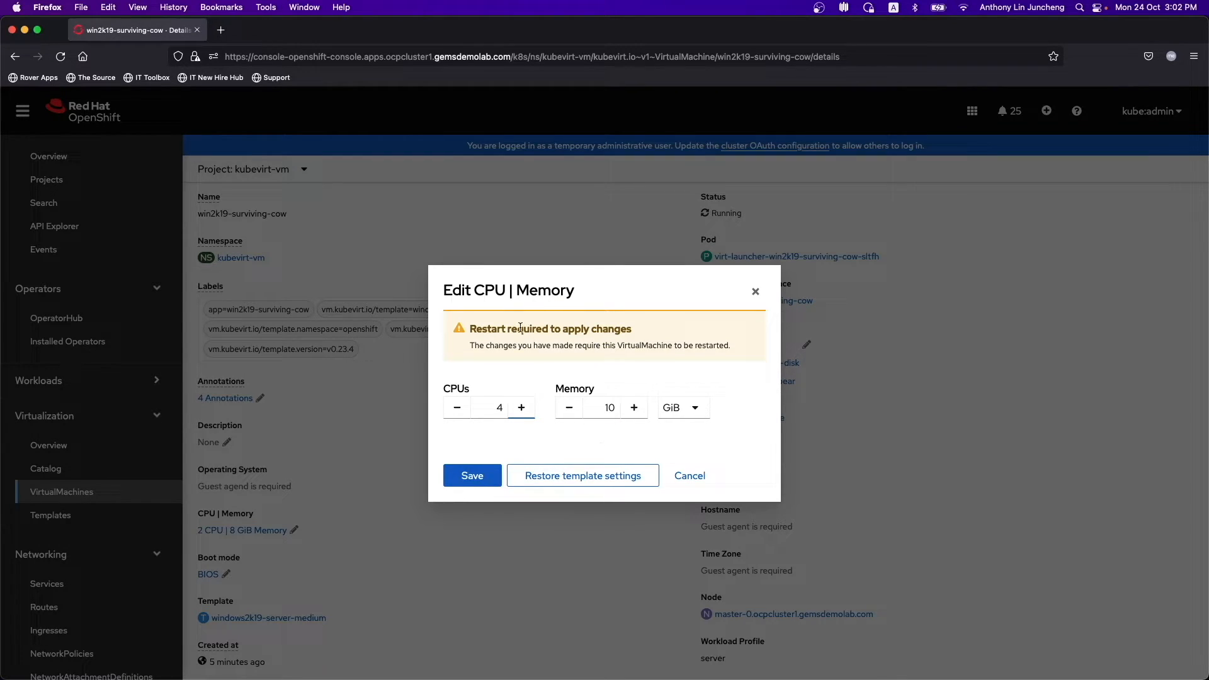
{"action": "left_click_drag", "start_coordinate": [468, 346], "coordinate": [734, 347]}
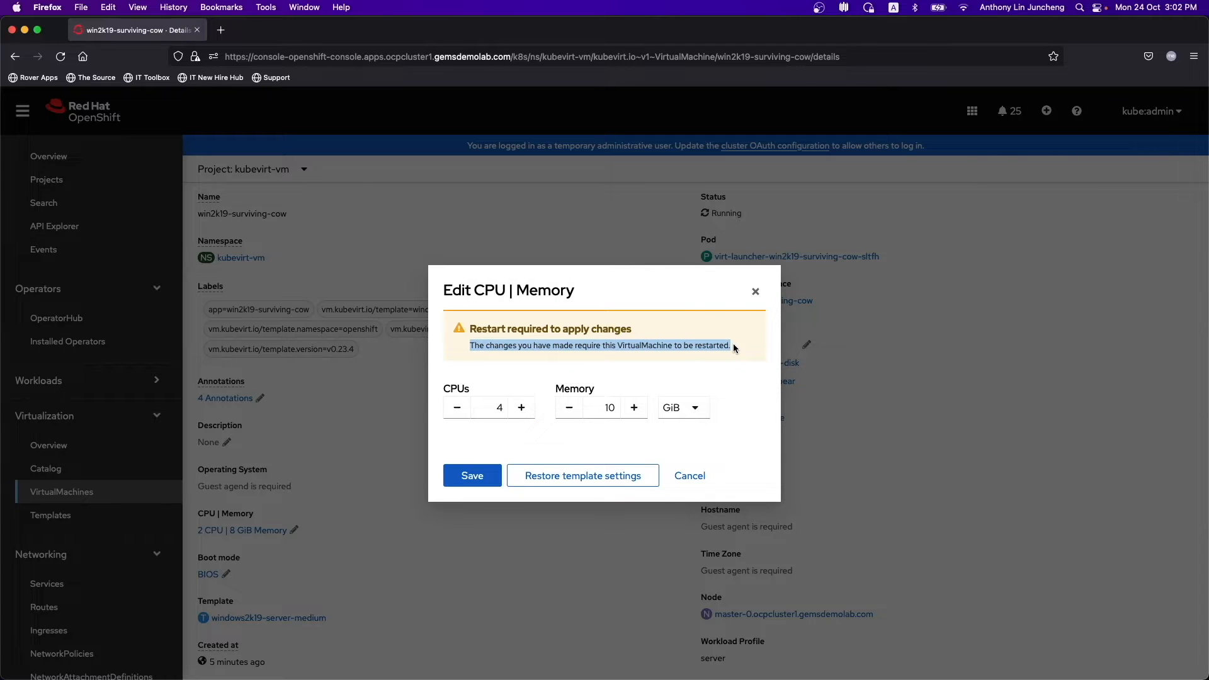
{"action": "left_click", "coordinate": [482, 482]}
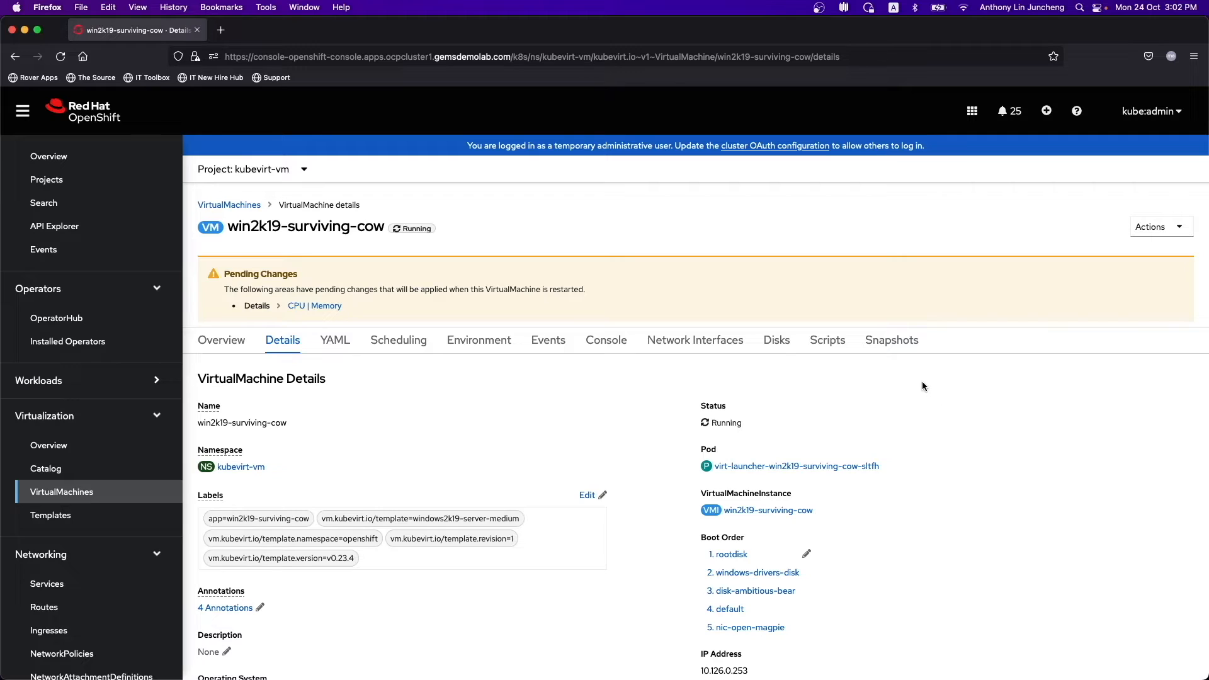
- Add disk-continued-wildcat on the Disks tab, resized from 30 to 1 GiB, as a Persistent Hotplug disk
{"action": "left_click", "coordinate": [779, 344]}
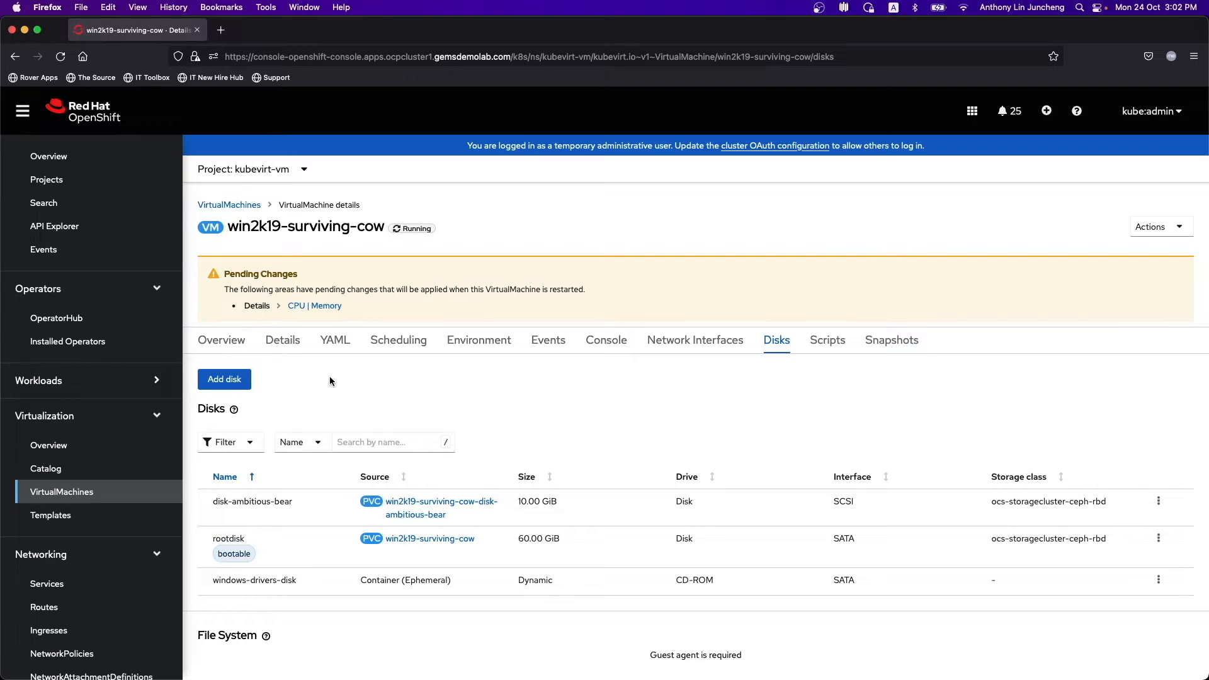
{"action": "left_click", "coordinate": [232, 385]}
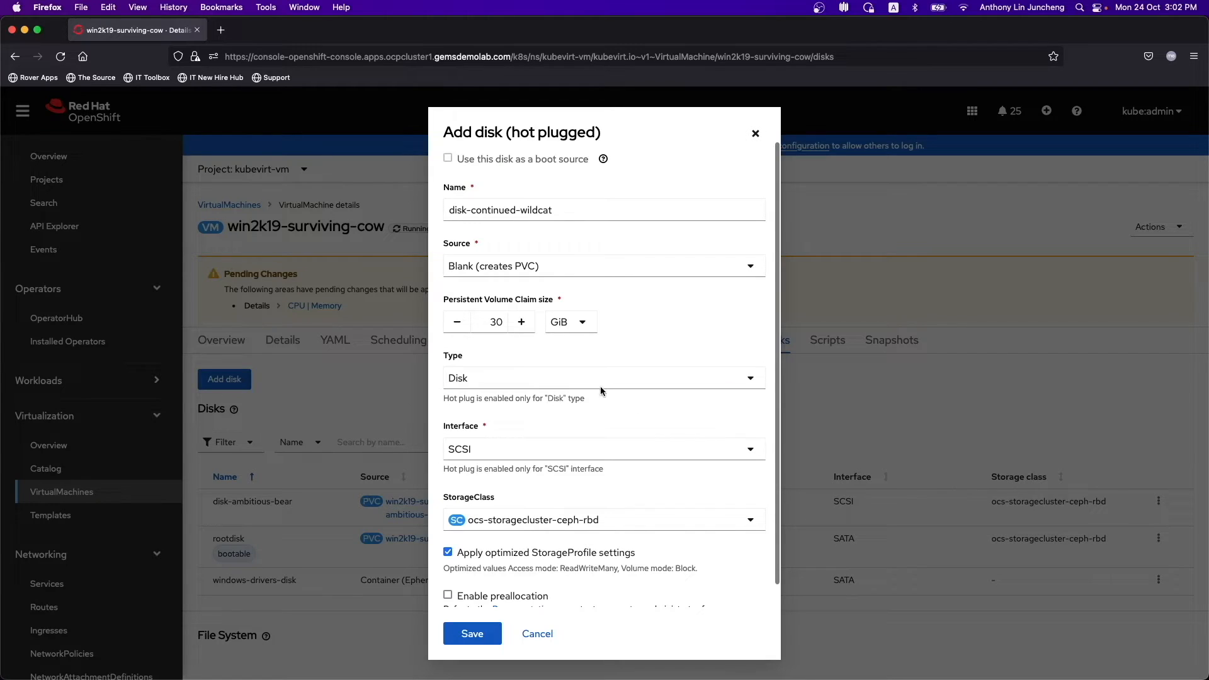
{"action": "double_click", "coordinate": [489, 322]}
{"action": "type", "text": "1"}
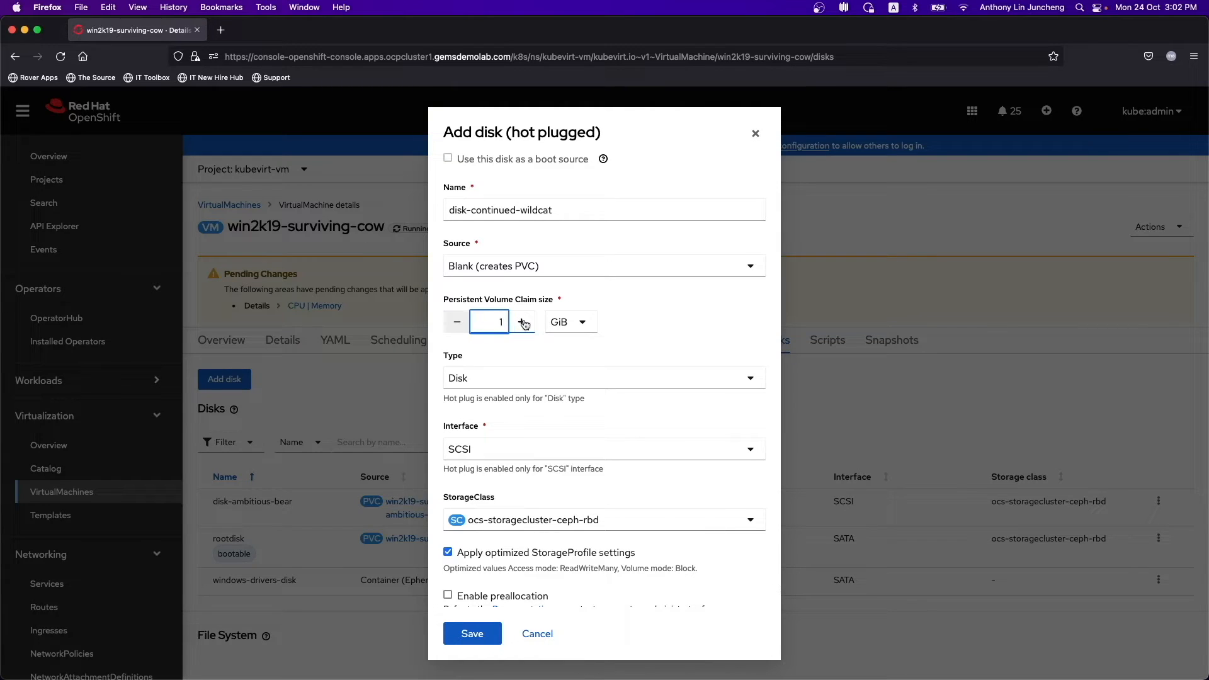
{"action": "left_click", "coordinate": [649, 427]}
{"action": "scroll", "coordinate": [630, 426], "scroll_direction": "down", "scroll_amount": 1}
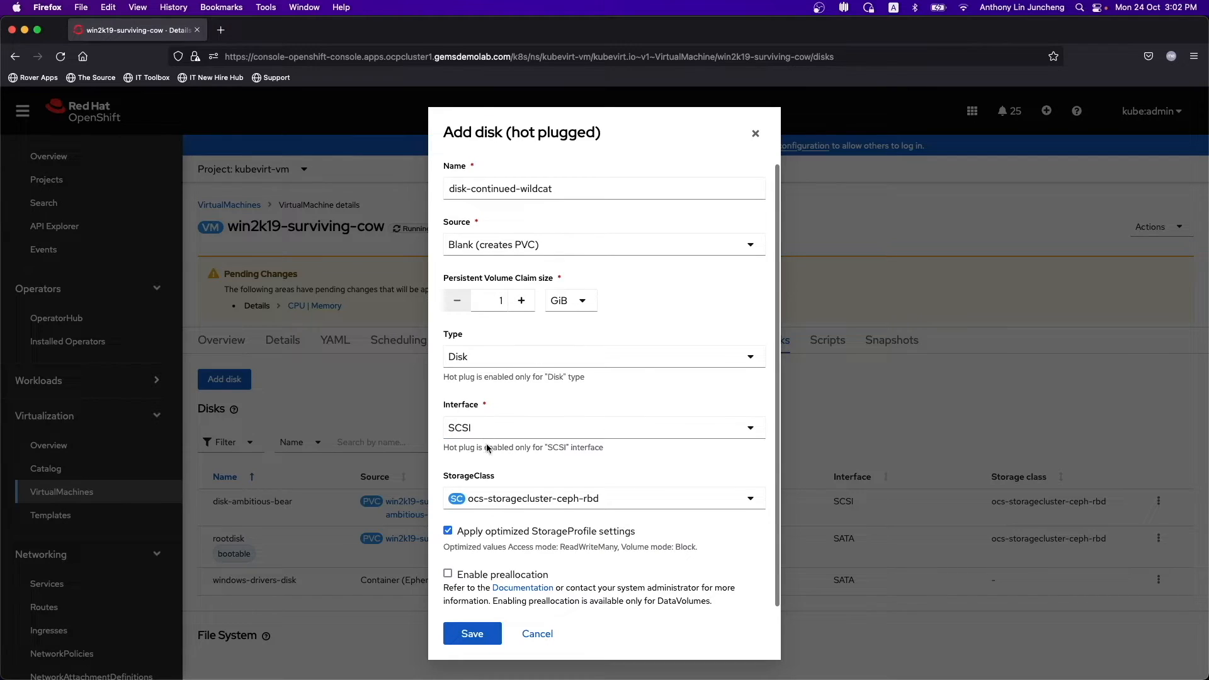
{"action": "left_click", "coordinate": [485, 630]}
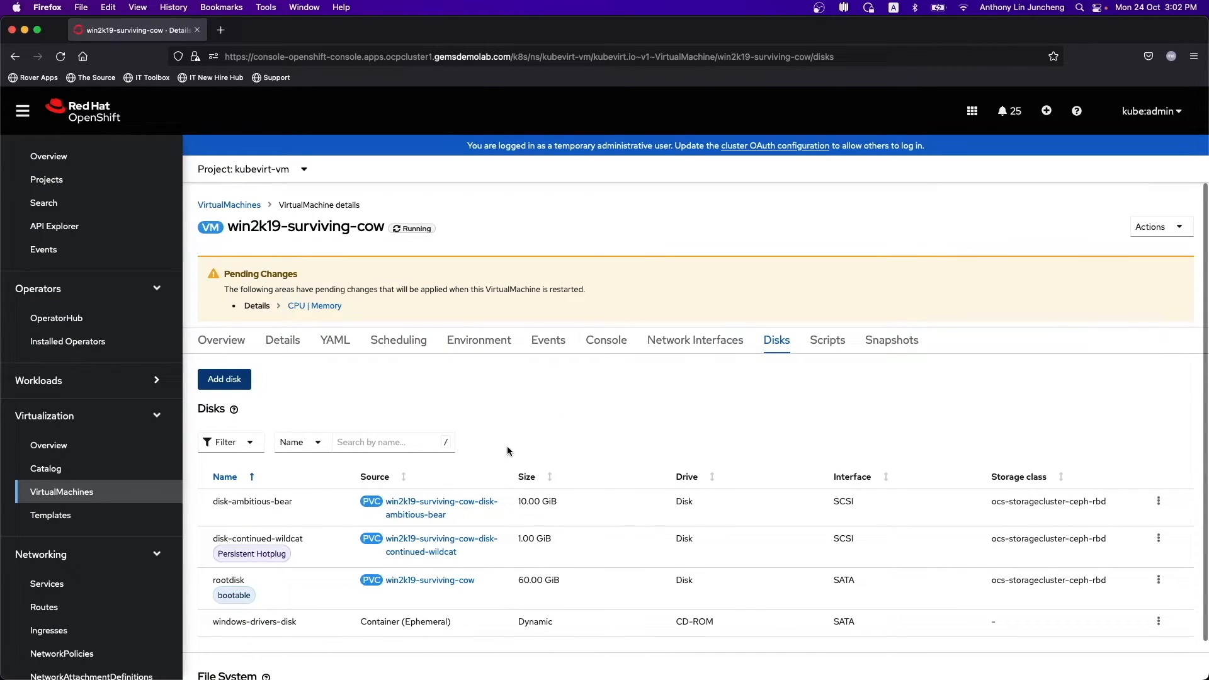
{"action": "triple_click", "coordinate": [220, 554]}
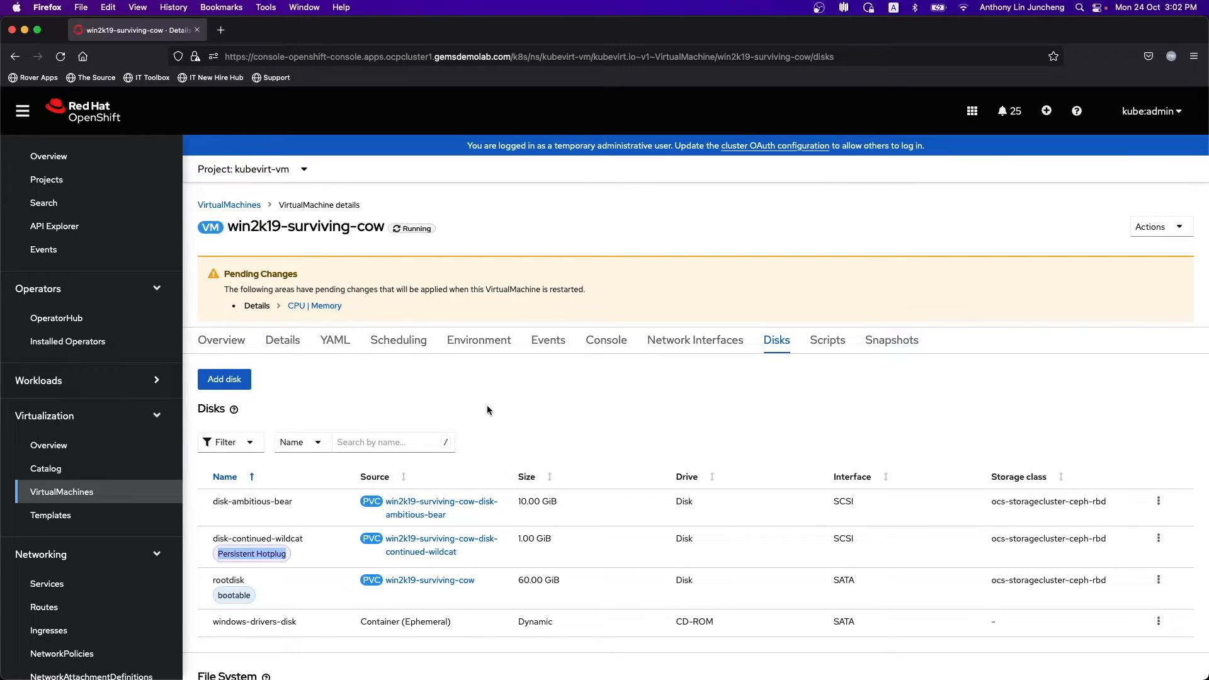
{"action": "left_click", "coordinate": [487, 407]}
- In the VM console, rescan disks in Disk Management to reveal the 1.00 GB offline Disk 2
{"action": "left_click", "coordinate": [606, 343]}
{"action": "scroll", "coordinate": [1040, 479], "scroll_direction": "down", "scroll_amount": 4}
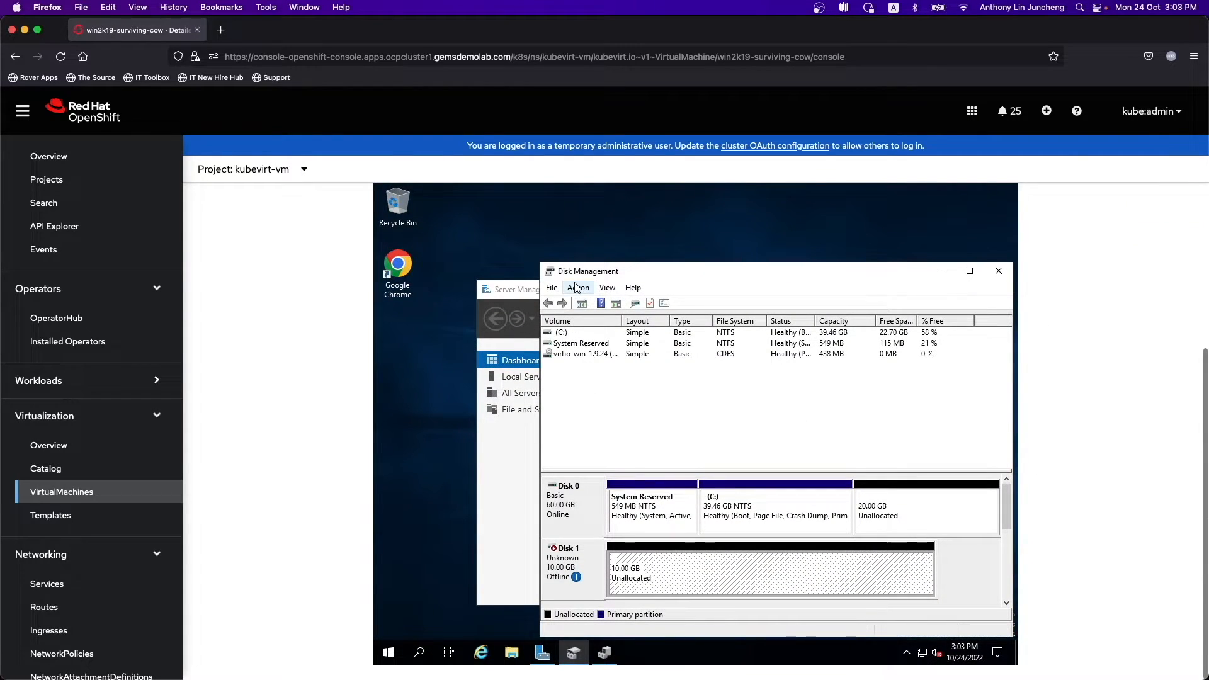
{"action": "left_click", "coordinate": [578, 288]}
{"action": "left_click", "coordinate": [584, 318]}
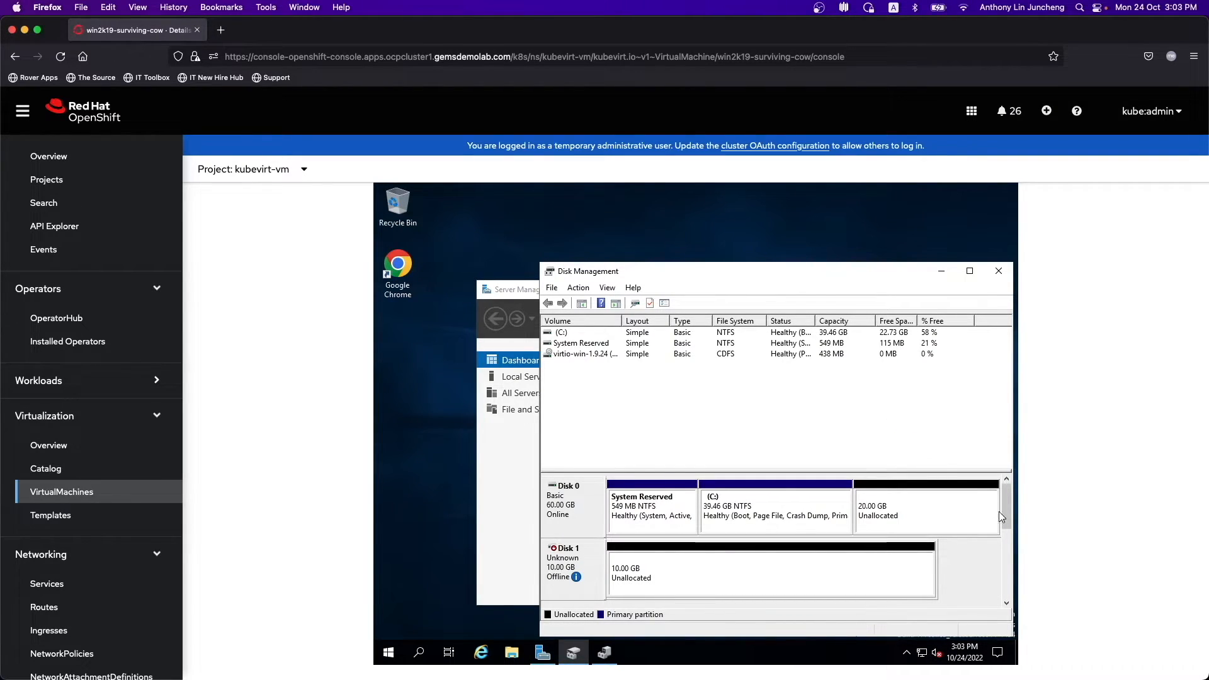
{"action": "left_click_drag", "start_coordinate": [1008, 505], "coordinate": [1010, 532]}
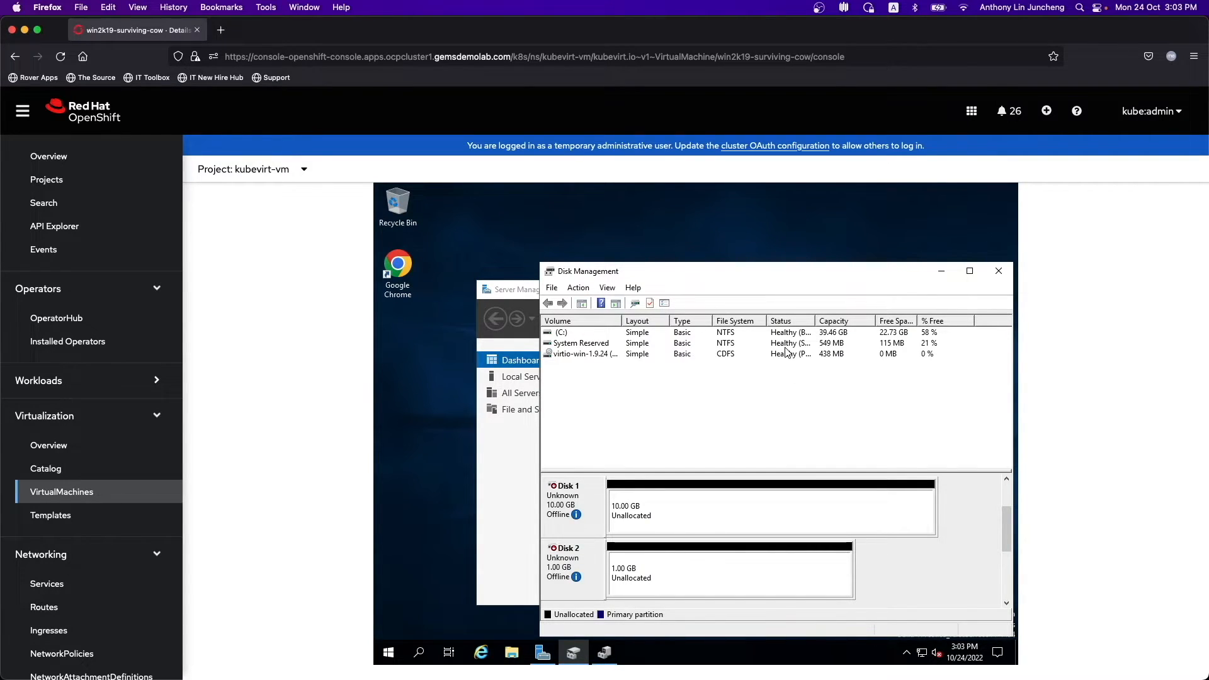
{"action": "scroll", "coordinate": [1117, 303], "scroll_direction": "up", "scroll_amount": 3}
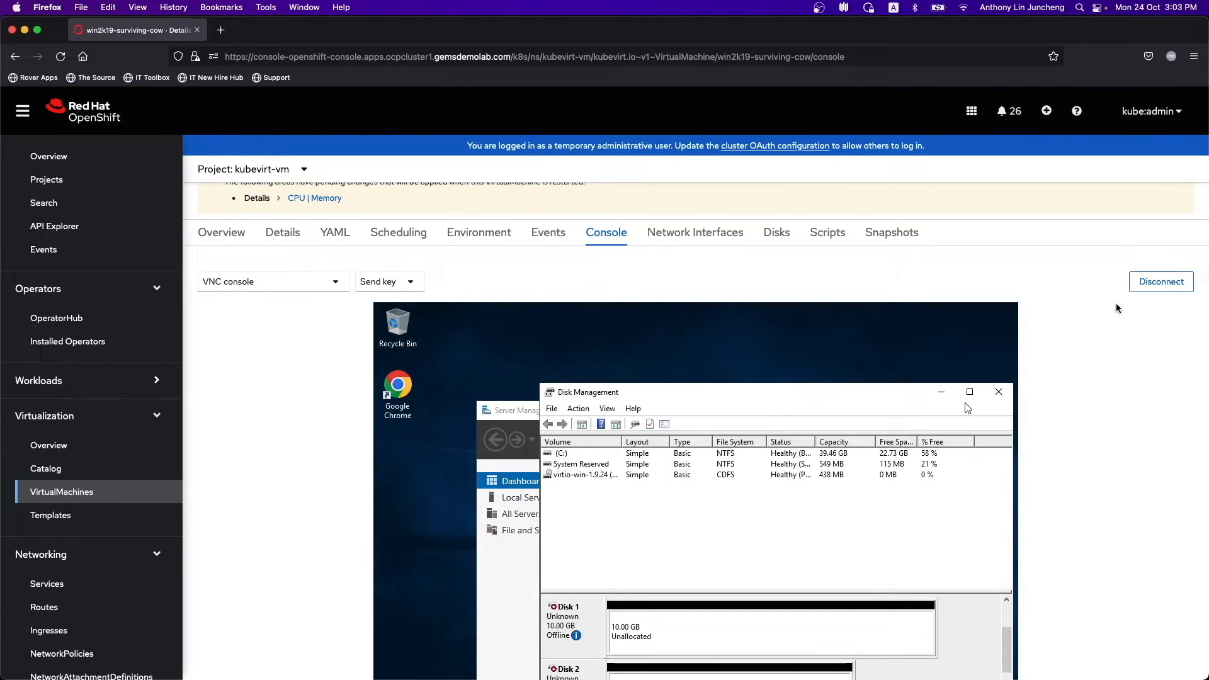
{"action": "scroll", "coordinate": [1116, 304], "scroll_direction": "up", "scroll_amount": 2}
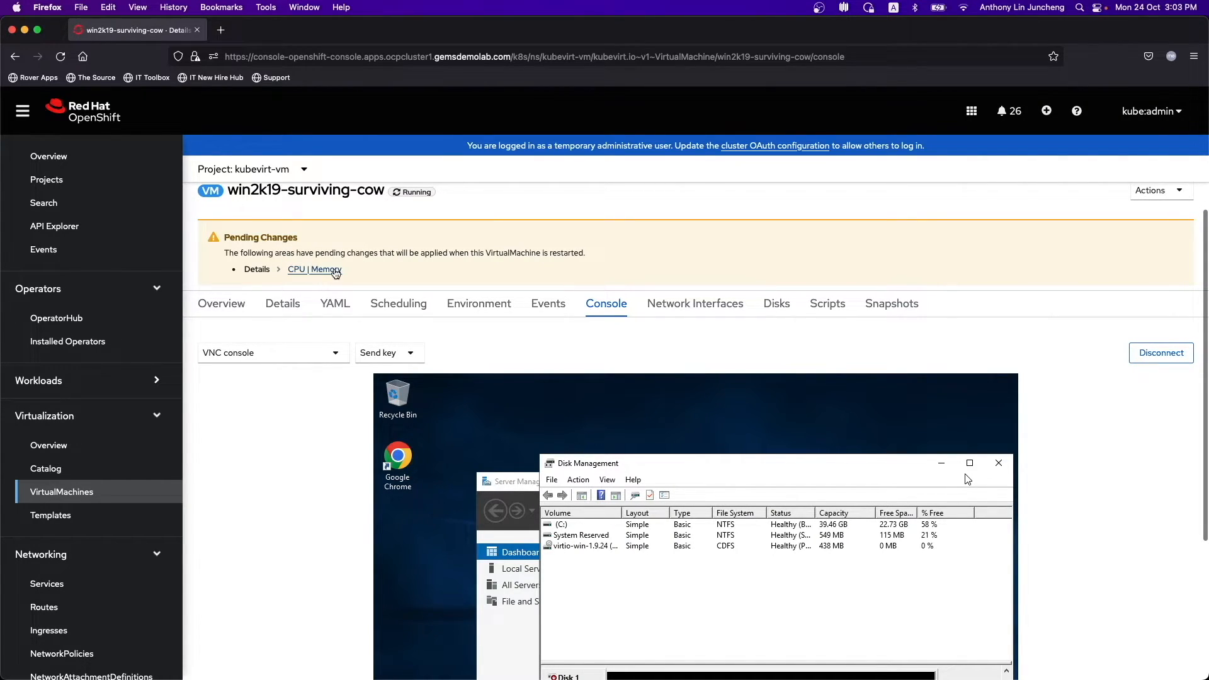
- Restart win2k19-surviving-cow to apply the pending CPU and memory changes
{"action": "scroll", "coordinate": [1000, 221], "scroll_direction": "up", "scroll_amount": 1}
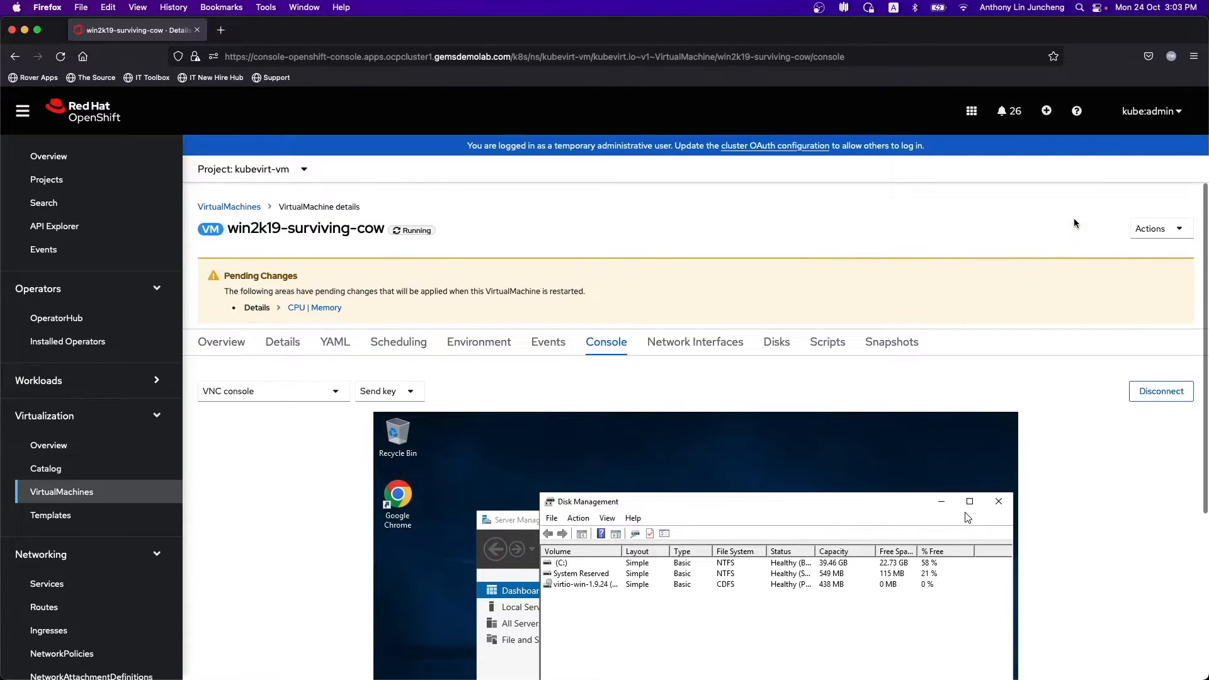
{"action": "left_click", "coordinate": [1157, 228]}
{"action": "left_click", "coordinate": [1140, 282]}
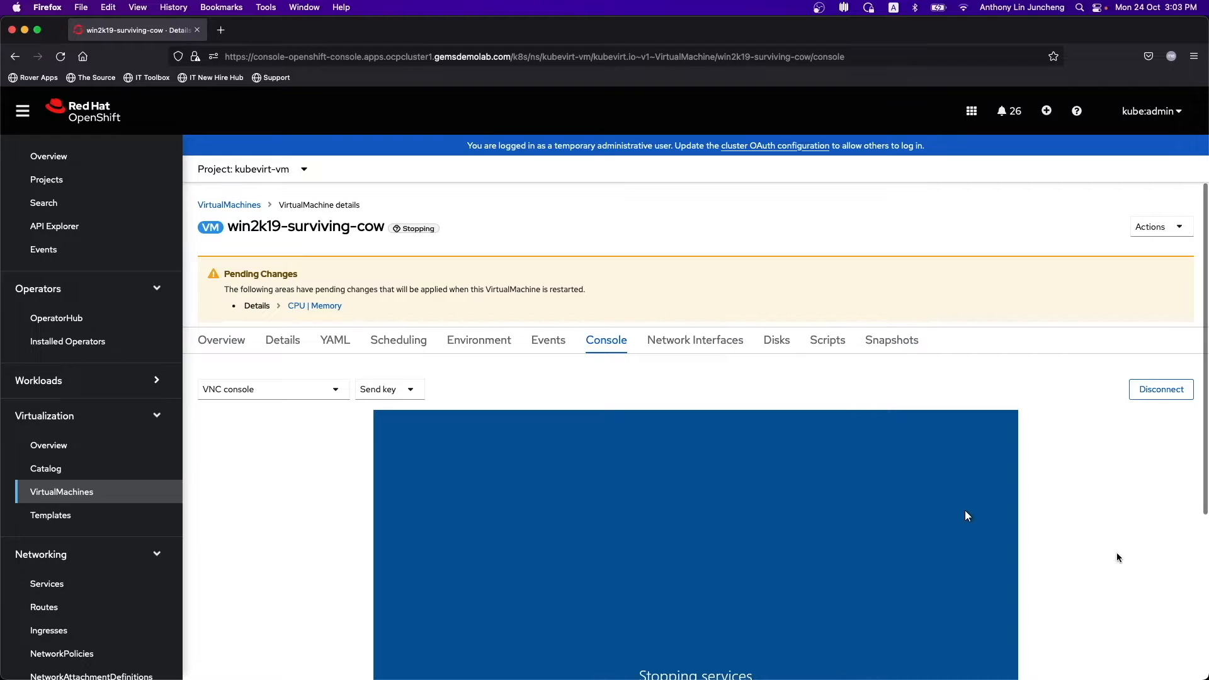
{"action": "scroll", "coordinate": [1117, 553], "scroll_direction": "down", "scroll_amount": 3}
{"action": "scroll", "coordinate": [1118, 558], "scroll_direction": "down", "scroll_amount": 3}
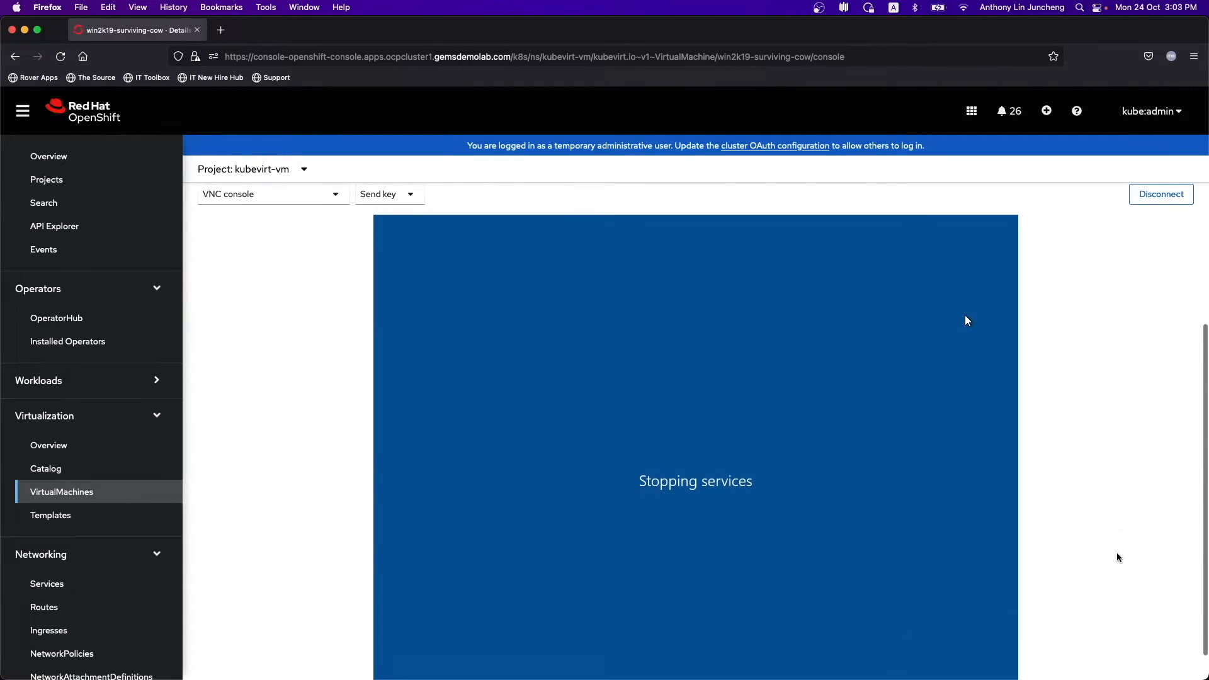
{"action": "scroll", "coordinate": [1118, 558], "scroll_direction": "down", "scroll_amount": 1}
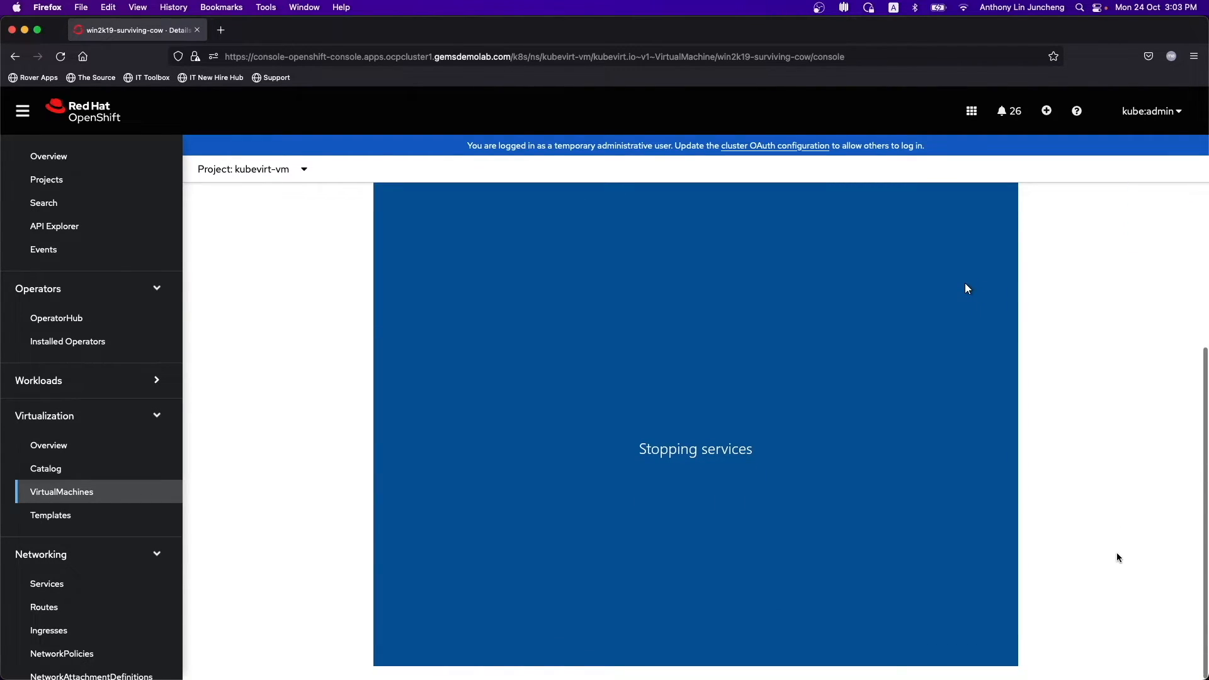
{"action": "scroll", "coordinate": [1118, 557], "scroll_direction": "up", "scroll_amount": 7}
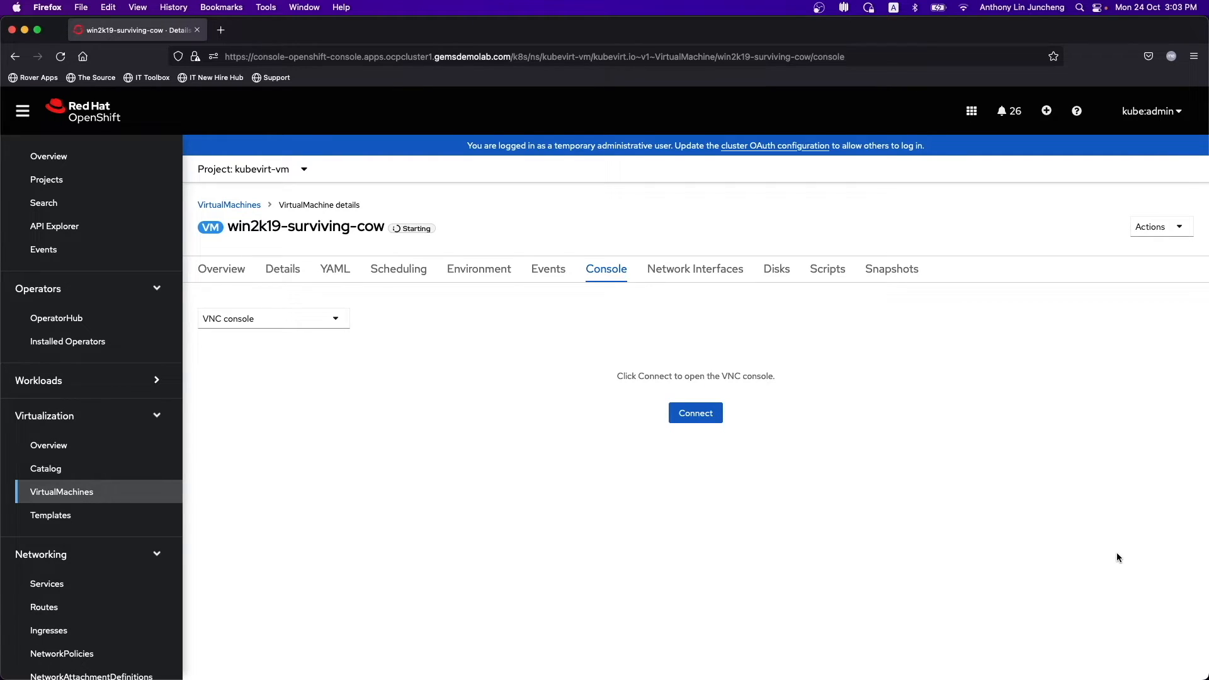
- Reconnect to the restarted VM's VNC console and view the Windows lock screen
{"action": "left_click", "coordinate": [1156, 239]}
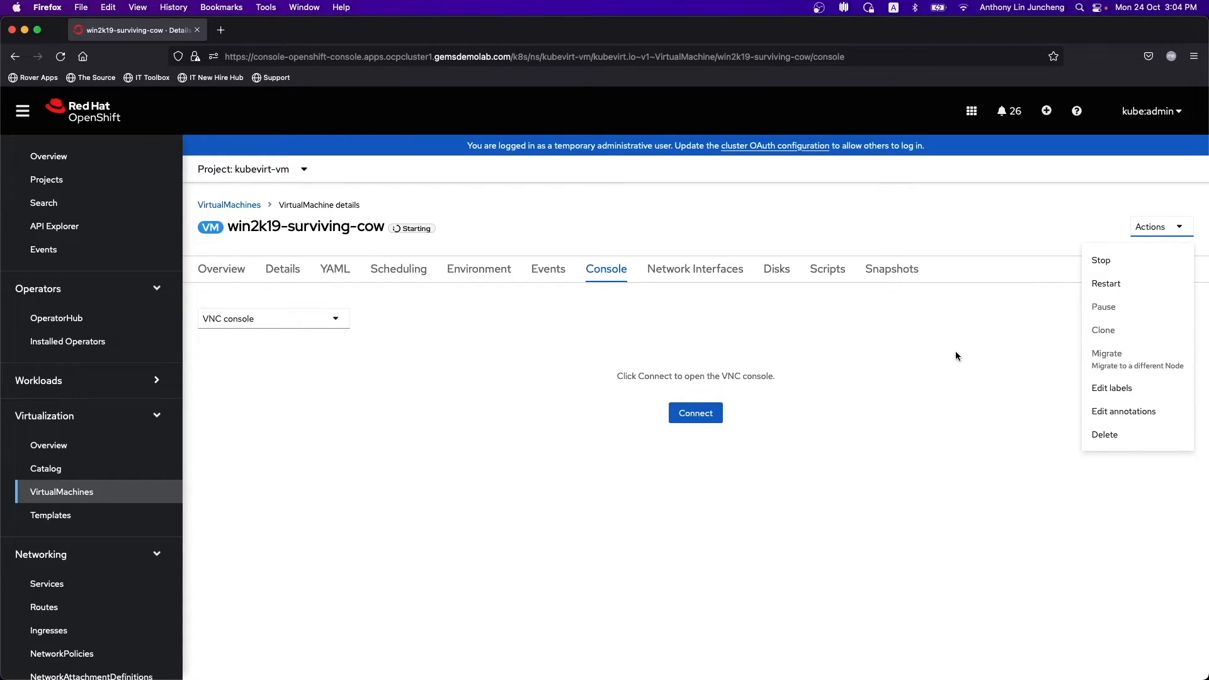
{"action": "left_click", "coordinate": [935, 224]}
{"action": "left_click", "coordinate": [691, 421]}
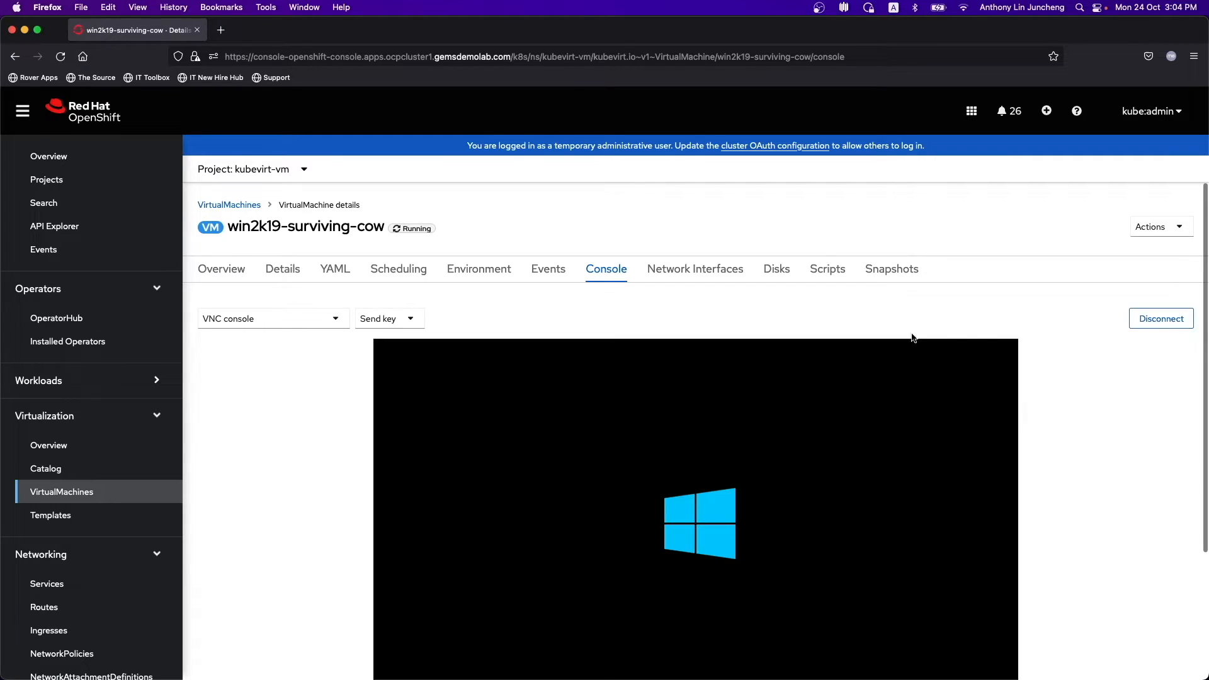
{"action": "scroll", "coordinate": [1115, 525], "scroll_direction": "down", "scroll_amount": 5}
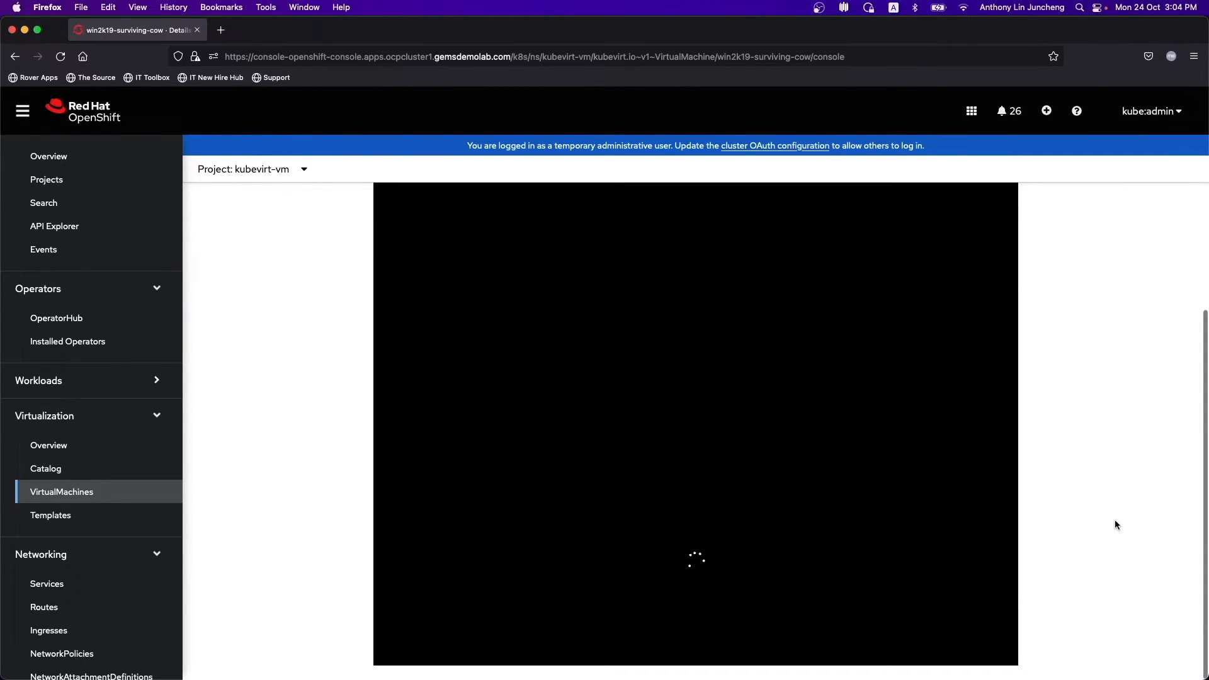
{"action": "scroll", "coordinate": [1115, 524], "scroll_direction": "up", "scroll_amount": 2}
{"action": "scroll", "coordinate": [1115, 525], "scroll_direction": "up", "scroll_amount": 2}
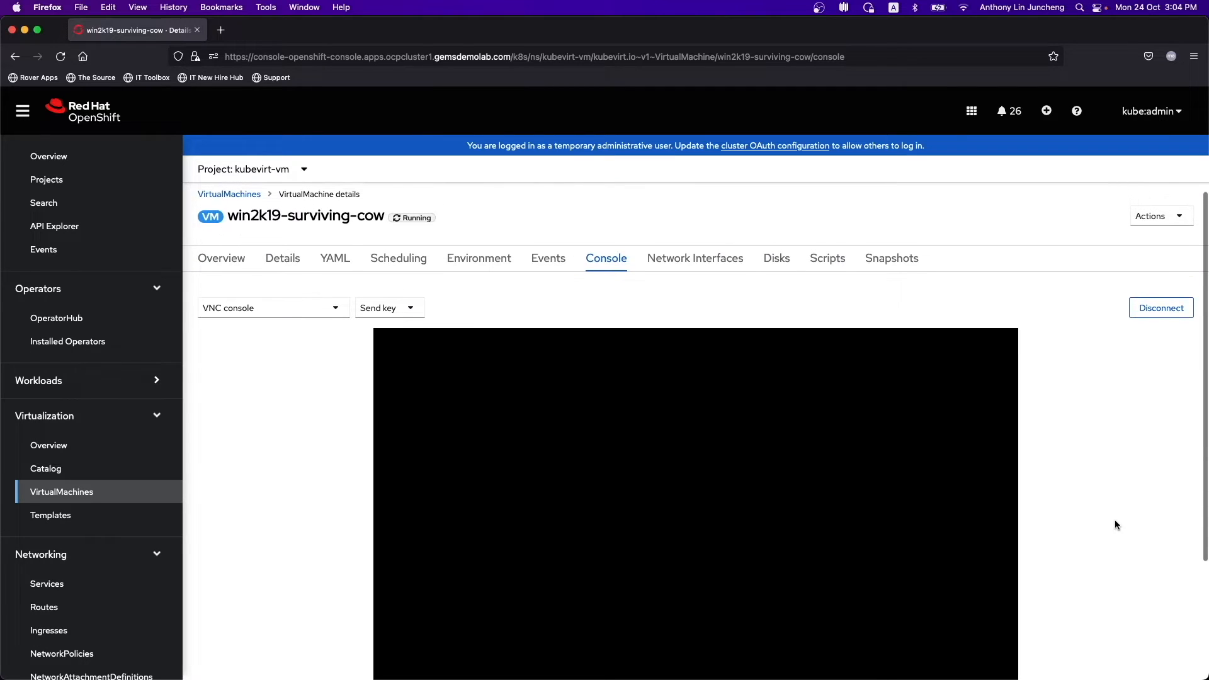
{"action": "scroll", "coordinate": [1115, 525], "scroll_direction": "down", "scroll_amount": 3}
{"action": "scroll", "coordinate": [1115, 522], "scroll_direction": "down", "scroll_amount": 2}
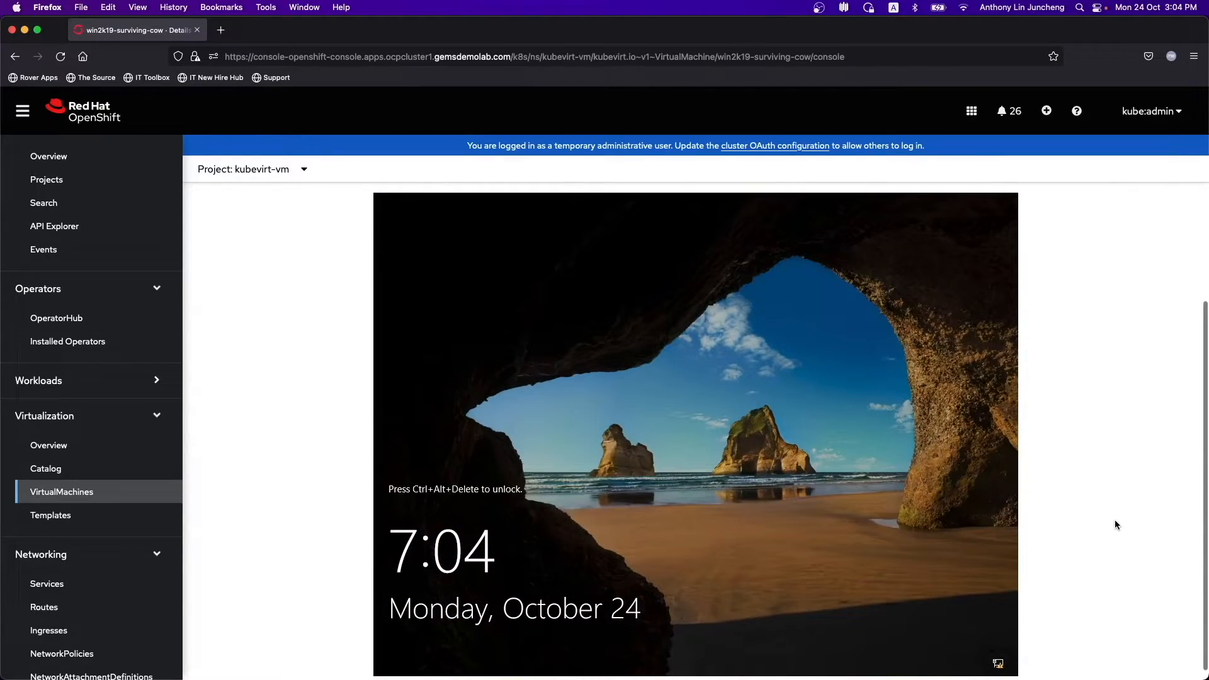
{"action": "scroll", "coordinate": [1115, 525], "scroll_direction": "up", "scroll_amount": 3}
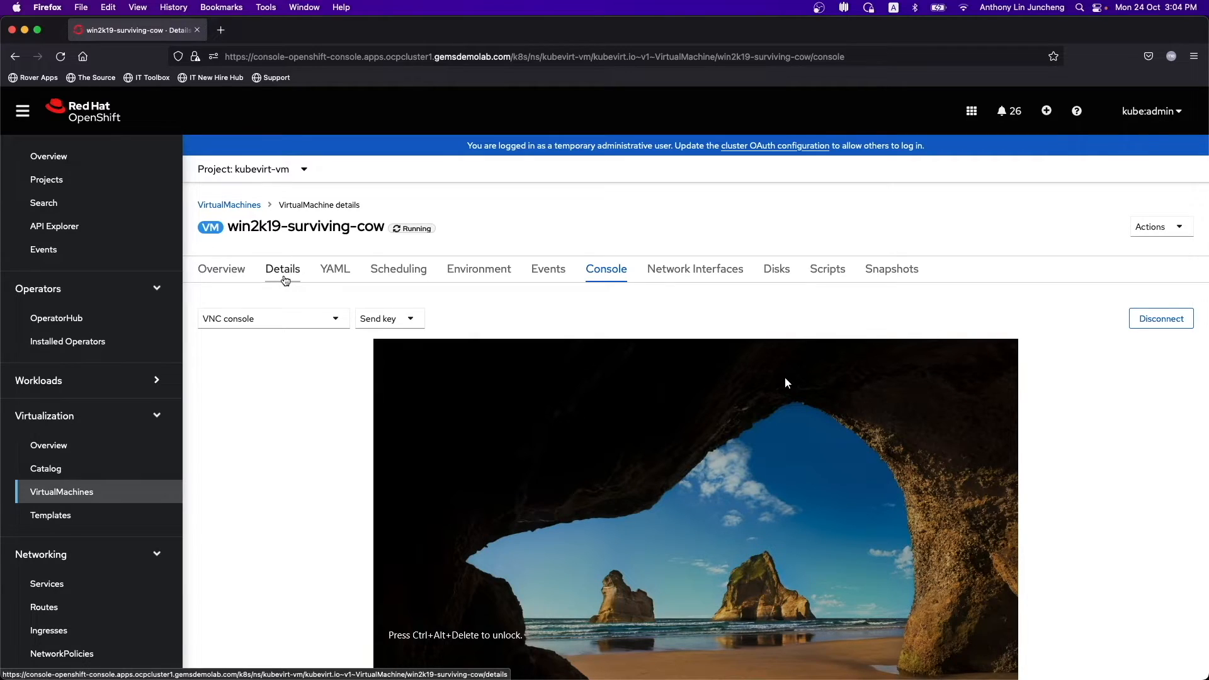
- Check win2k19-vm-01's extra IP addresses, select 10.69.151.7, then open win2k19-vm-01's overview
{"action": "left_click", "coordinate": [285, 280]}
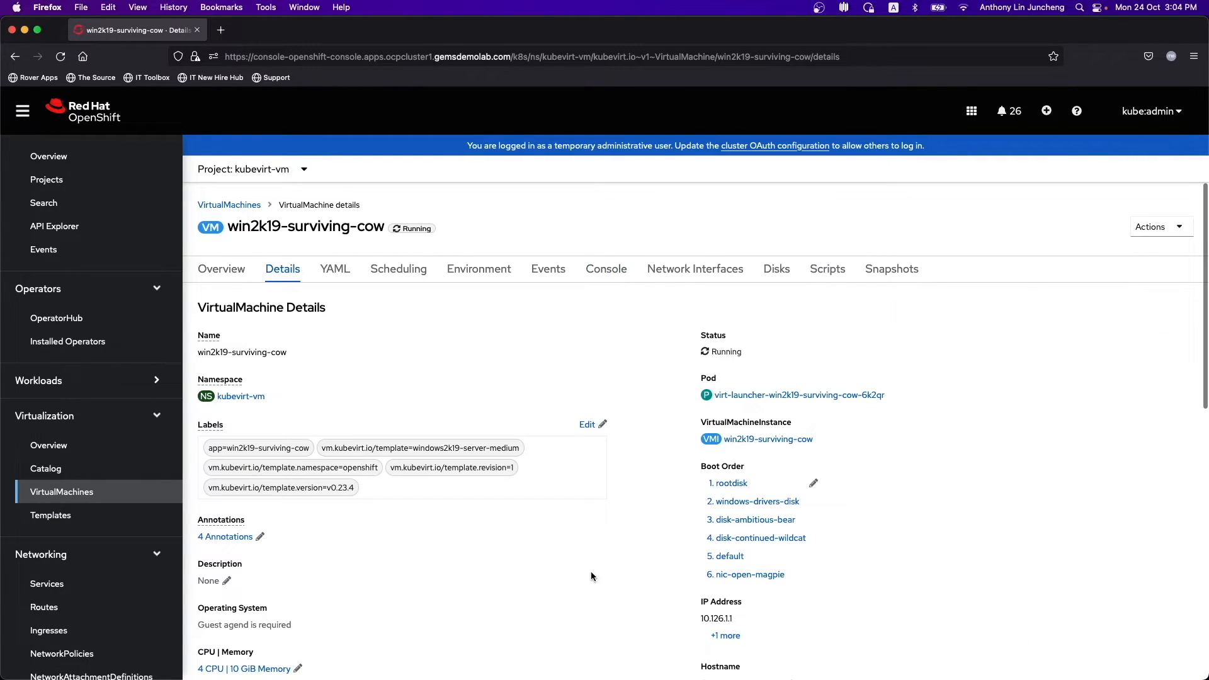
{"action": "scroll", "coordinate": [592, 577], "scroll_direction": "down", "scroll_amount": 2}
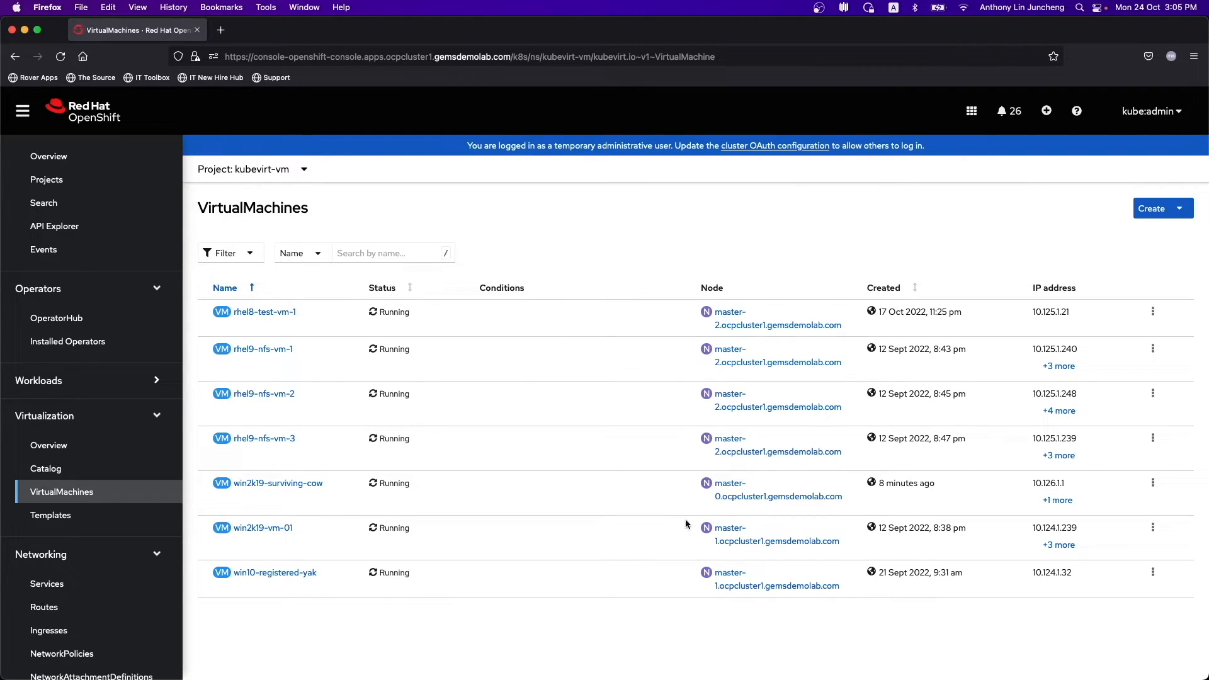
{"action": "left_click", "coordinate": [1062, 546]}
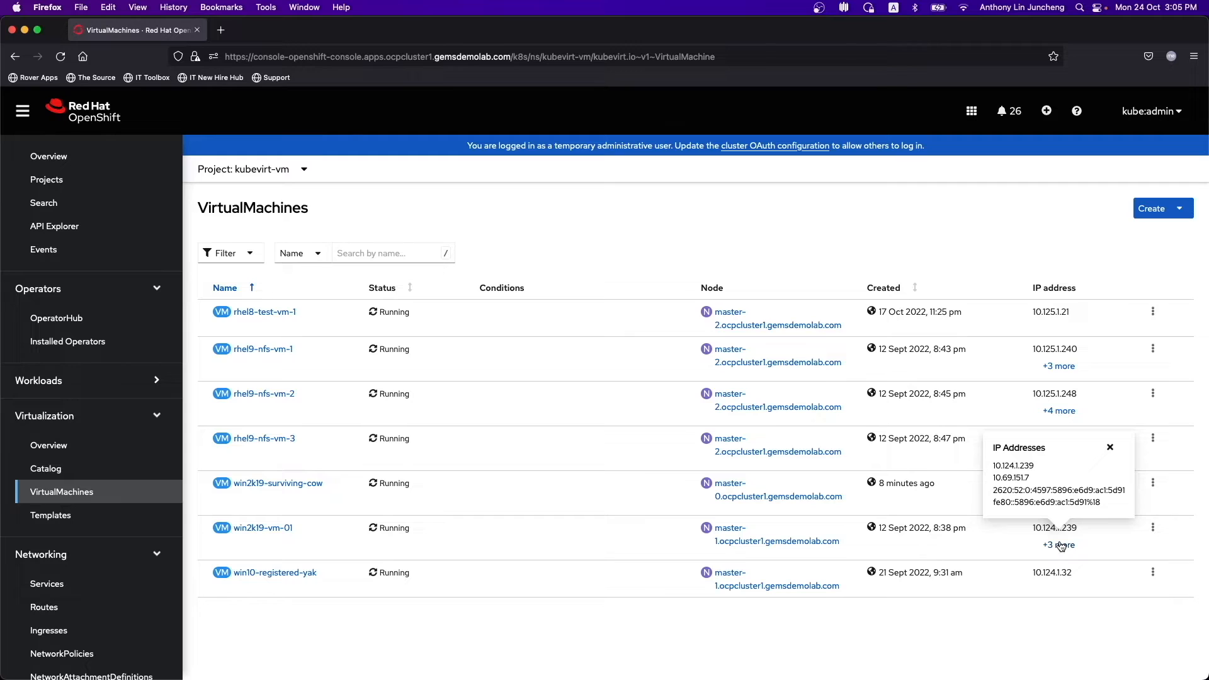
{"action": "left_click_drag", "start_coordinate": [1031, 477], "coordinate": [991, 479]}
{"action": "left_click", "coordinate": [1111, 450]}
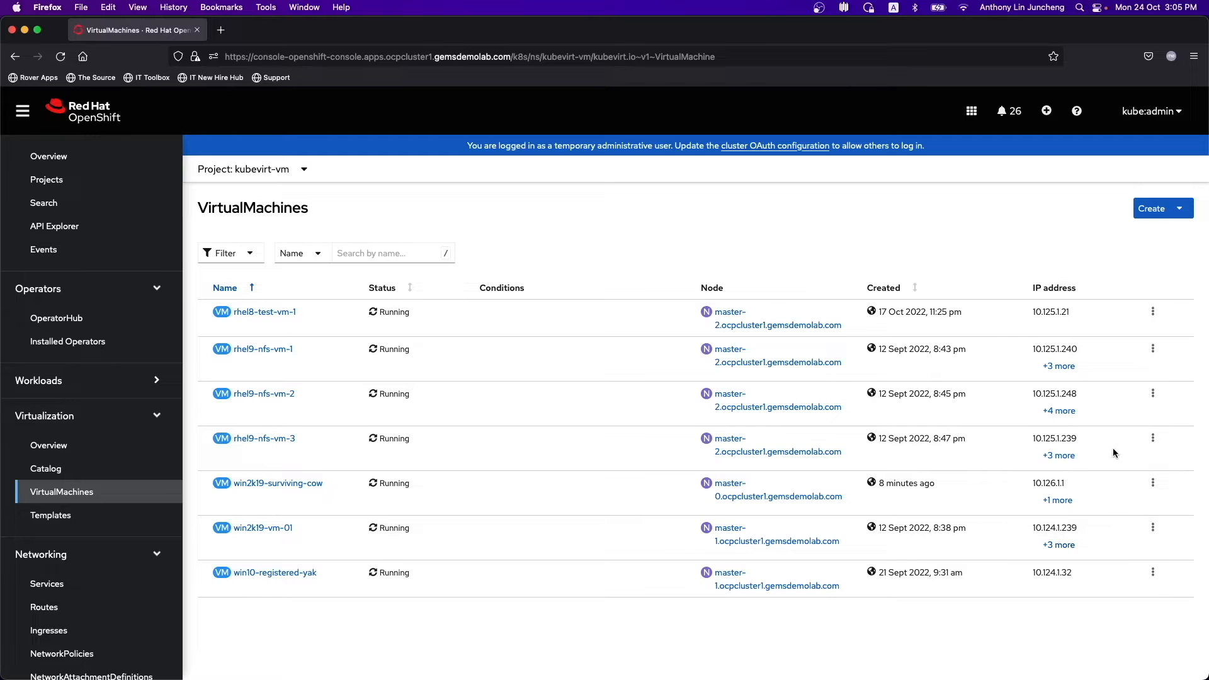
{"action": "left_click", "coordinate": [281, 529]}
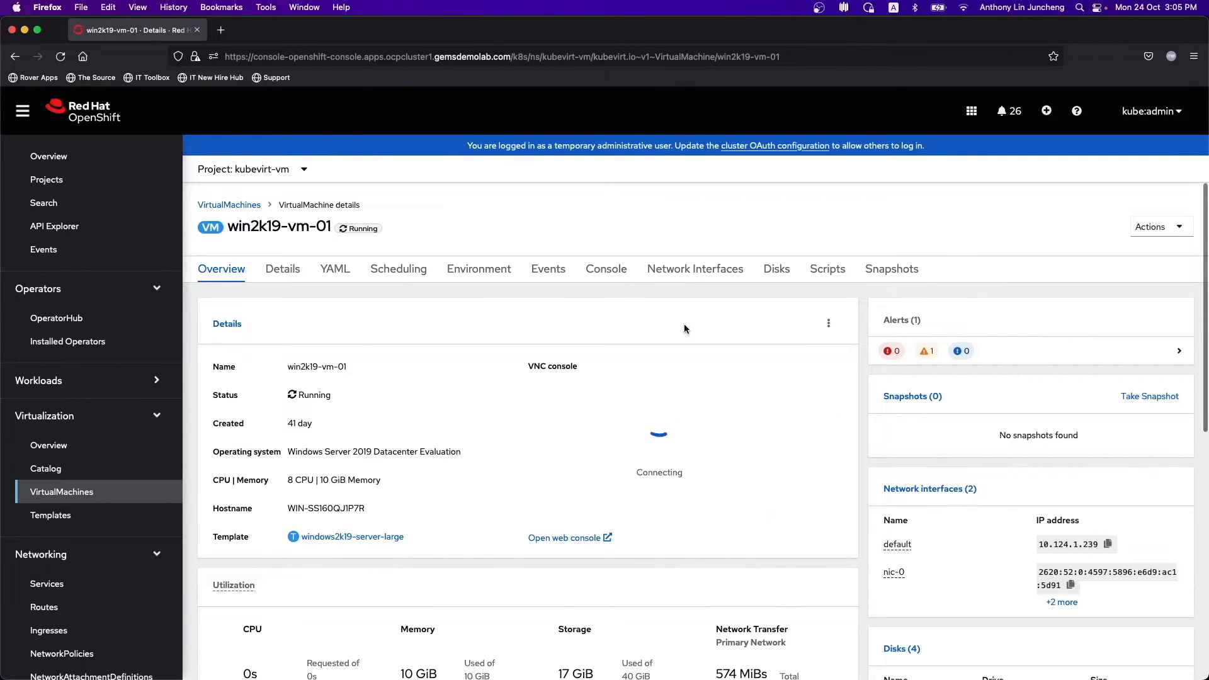
- Open win2k19-vm-01's console, send Ctrl+Alt+Delete, and enter the Windows password
{"action": "left_click", "coordinate": [618, 272]}
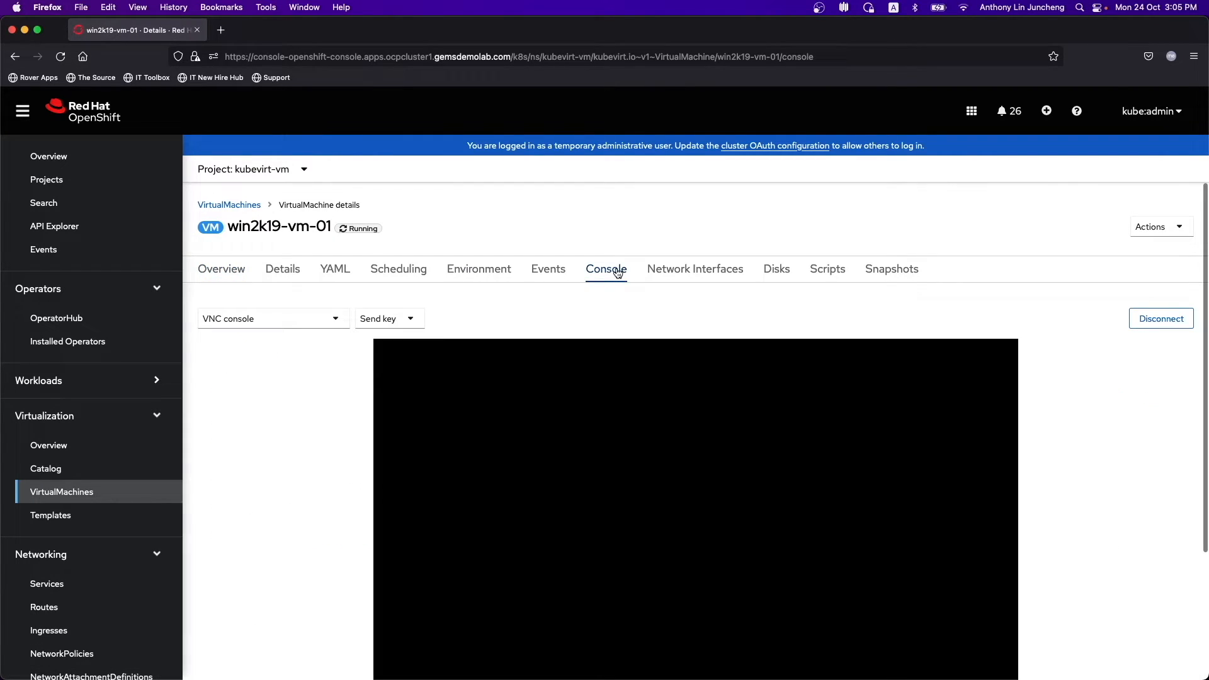
{"action": "left_click", "coordinate": [389, 319]}
{"action": "left_click", "coordinate": [397, 346]}
{"action": "scroll", "coordinate": [1127, 485], "scroll_direction": "down", "scroll_amount": 2}
{"action": "scroll", "coordinate": [1120, 482], "scroll_direction": "down", "scroll_amount": 2}
{"action": "left_click", "coordinate": [660, 496]}
{"action": "type", "text": "a"}
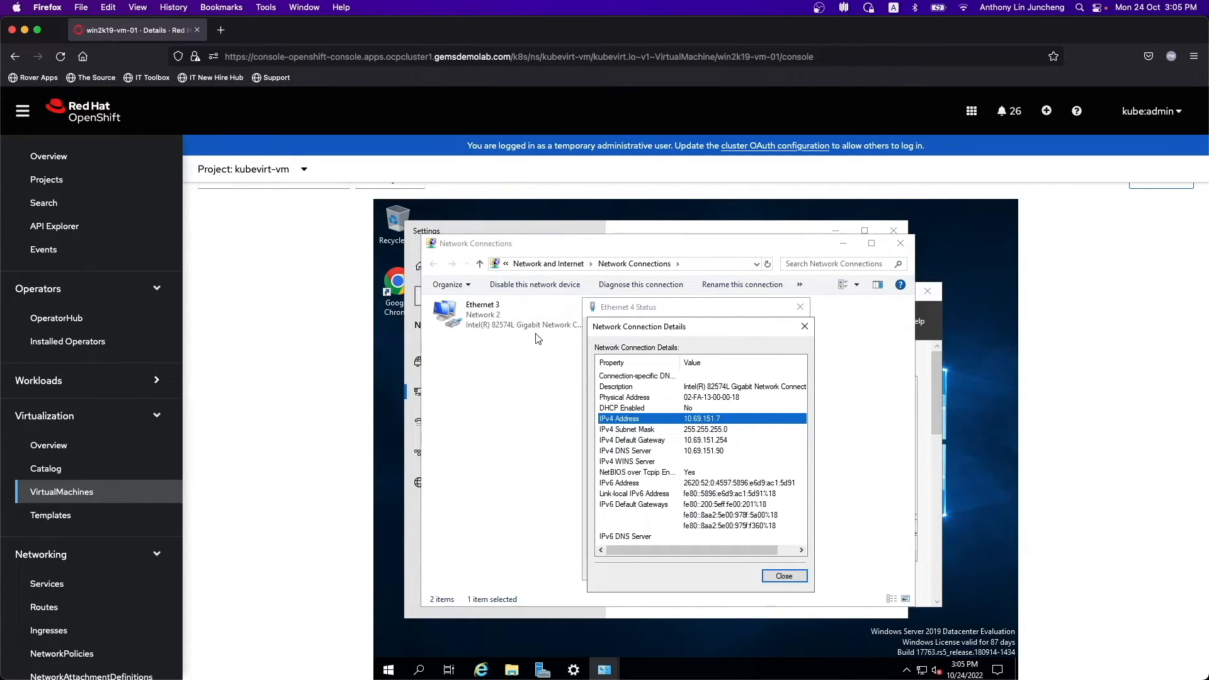
- Close the open Ethernet 4 status windows and check its IPv4 properties for static 10.69.151.7
{"action": "left_click", "coordinate": [659, 310]}
{"action": "left_click", "coordinate": [783, 576]}
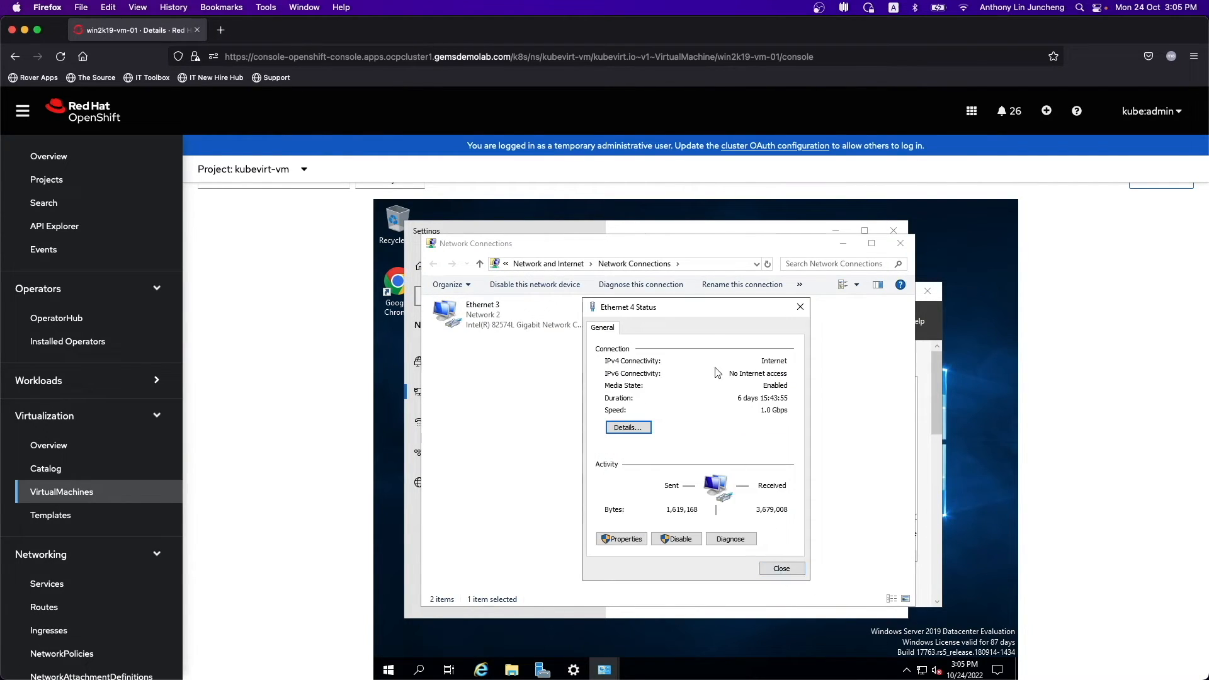
{"action": "left_click", "coordinate": [783, 571]}
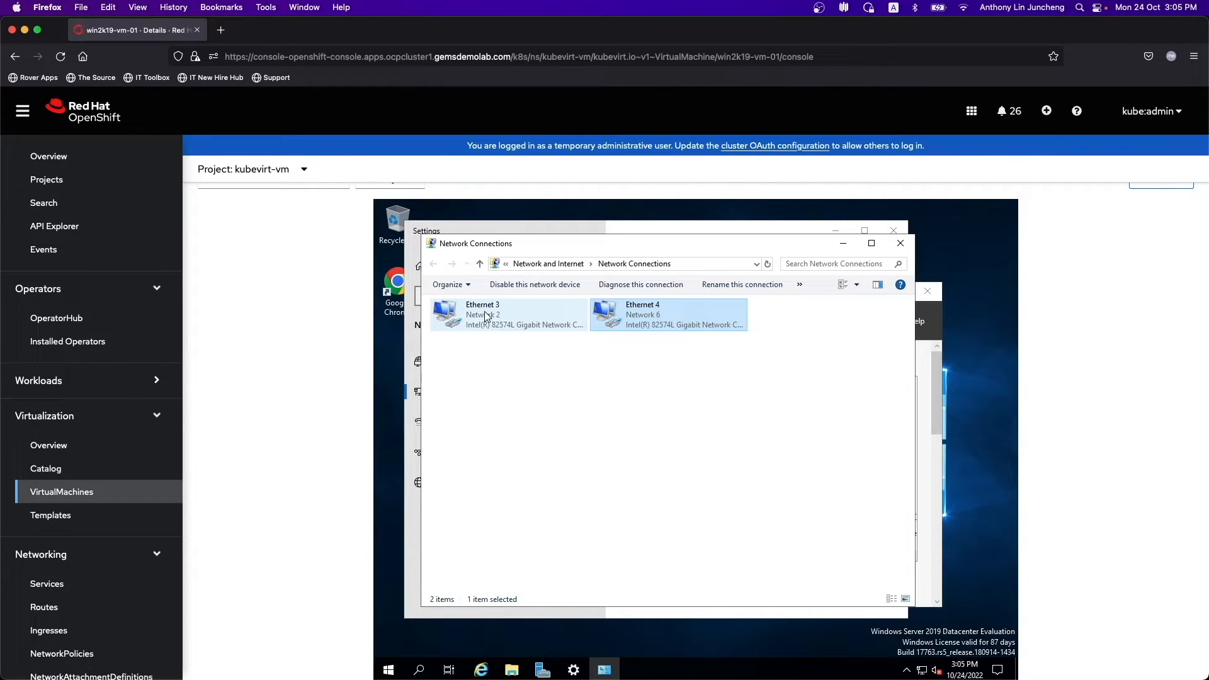
{"action": "right_click", "coordinate": [661, 319]}
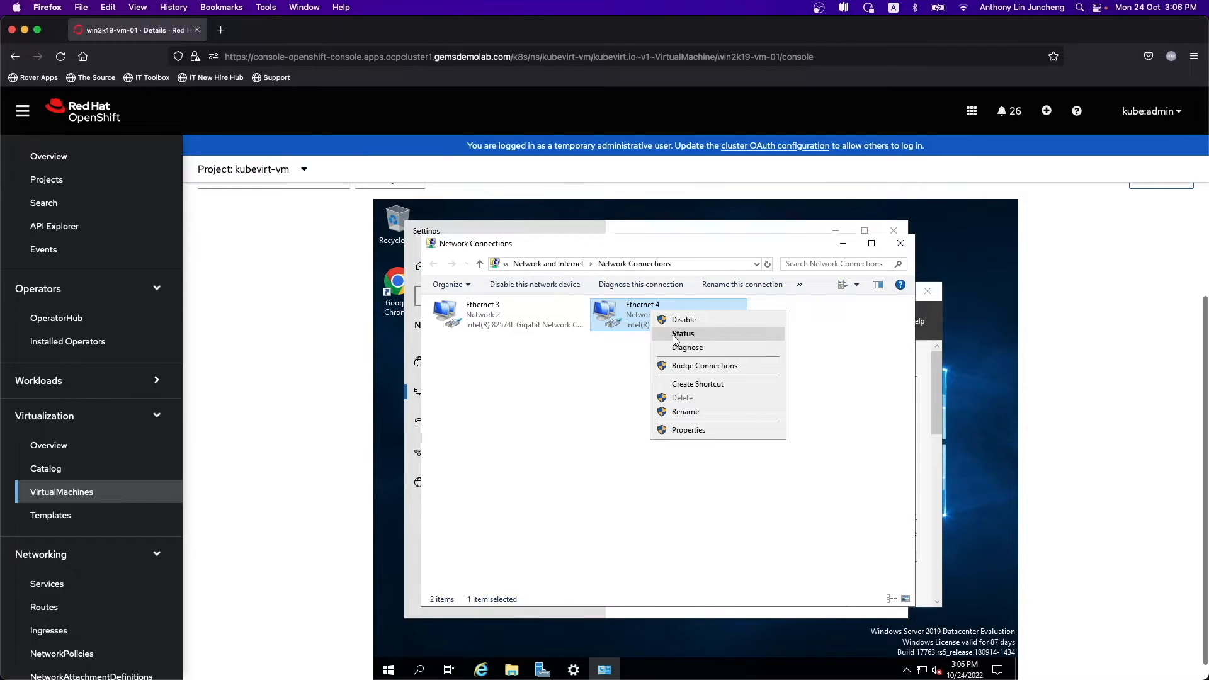
{"action": "left_click", "coordinate": [678, 430]}
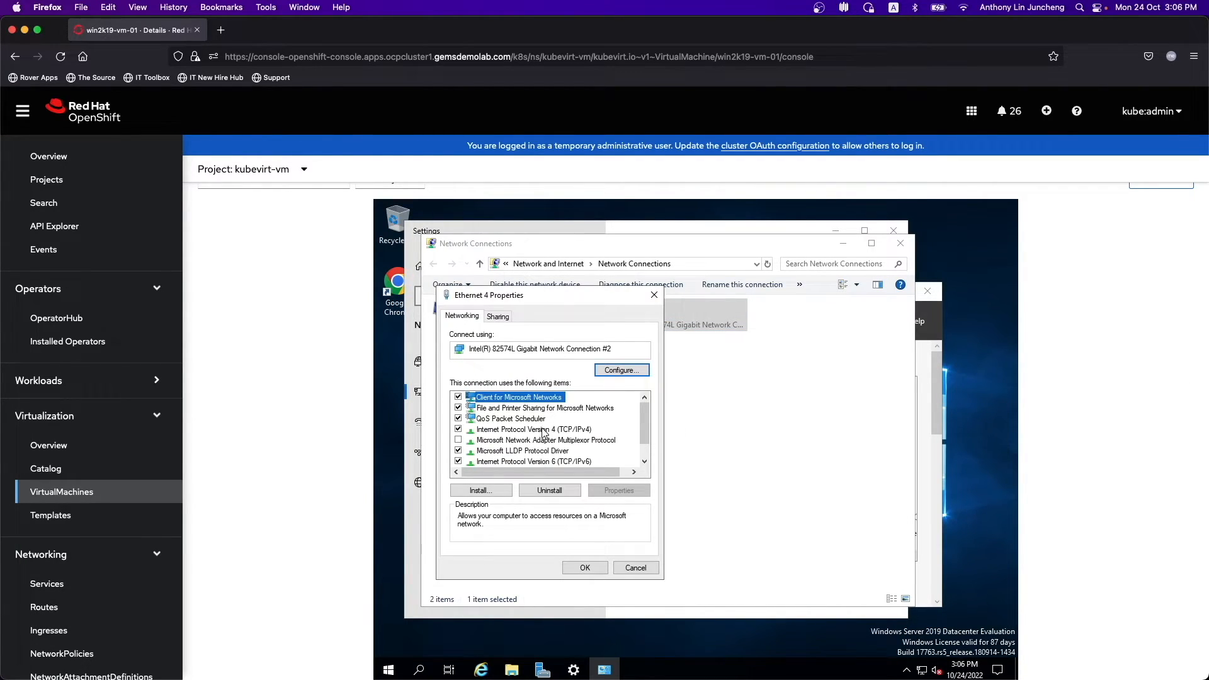
{"action": "left_click", "coordinate": [543, 432]}
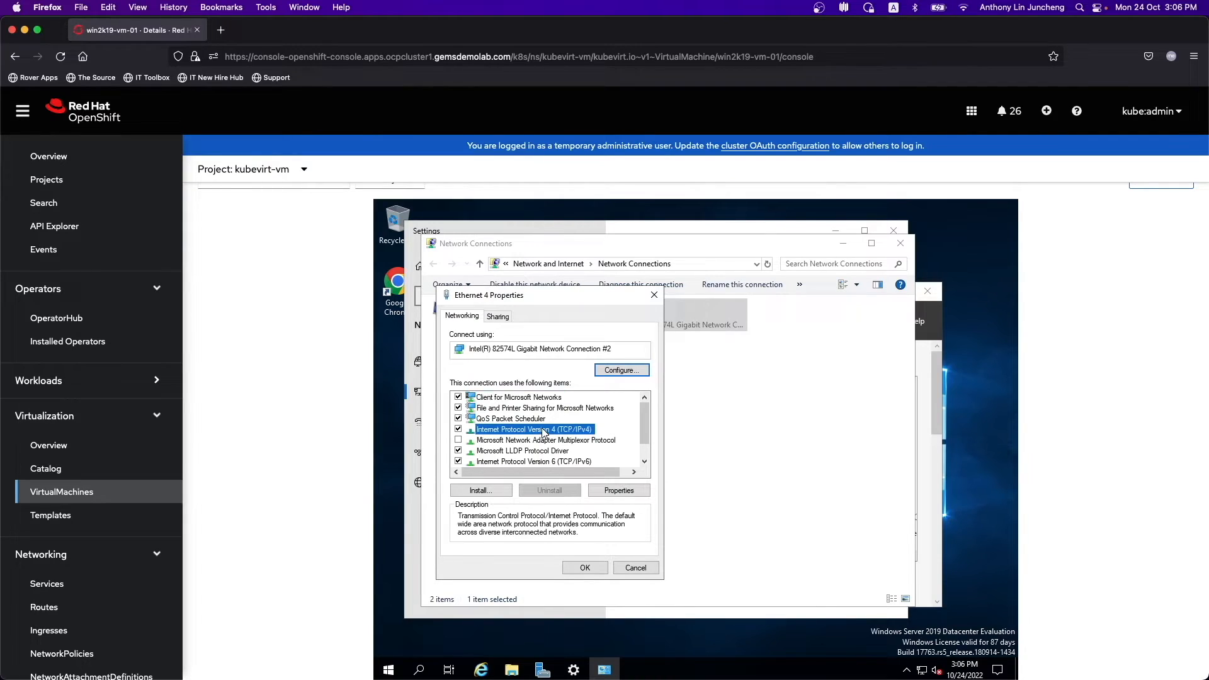
{"action": "left_click", "coordinate": [609, 492]}
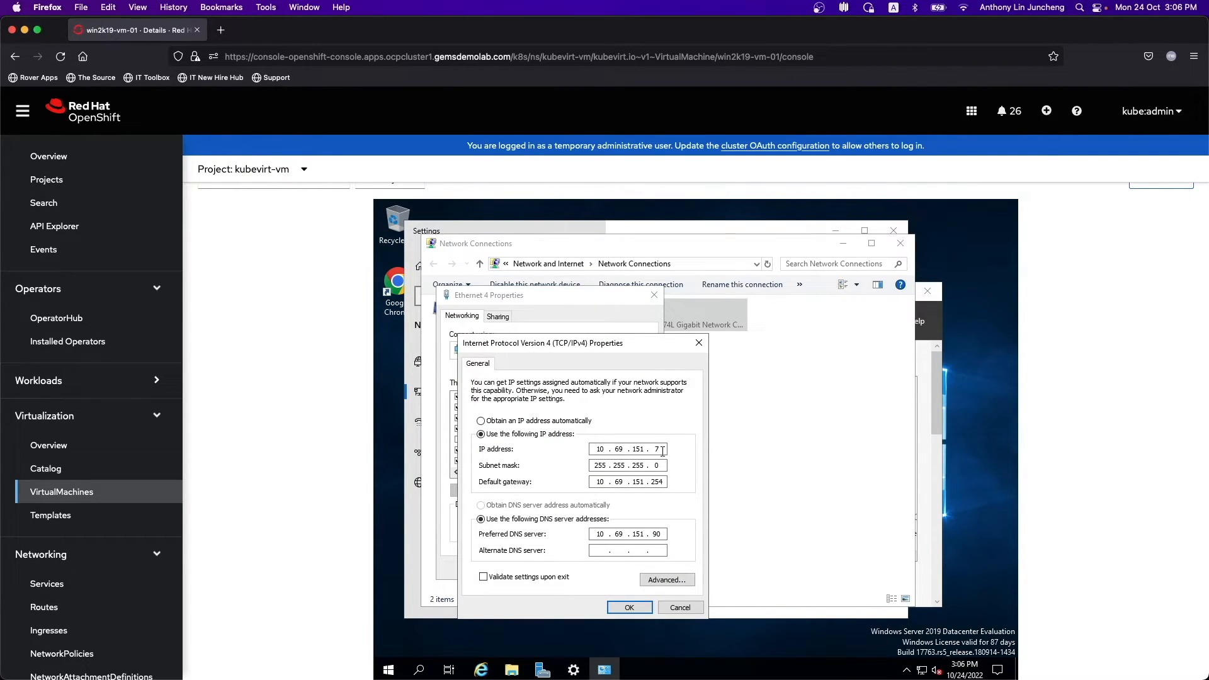
{"action": "left_click", "coordinate": [692, 609]}
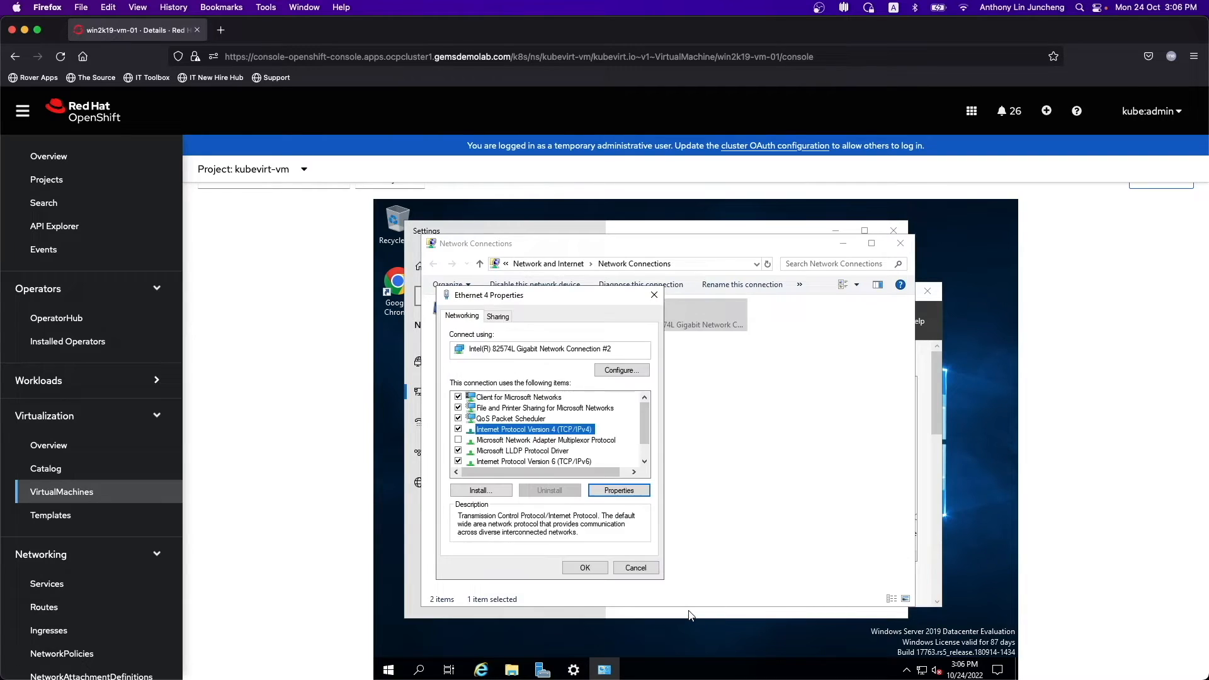
{"action": "left_click", "coordinate": [655, 293]}
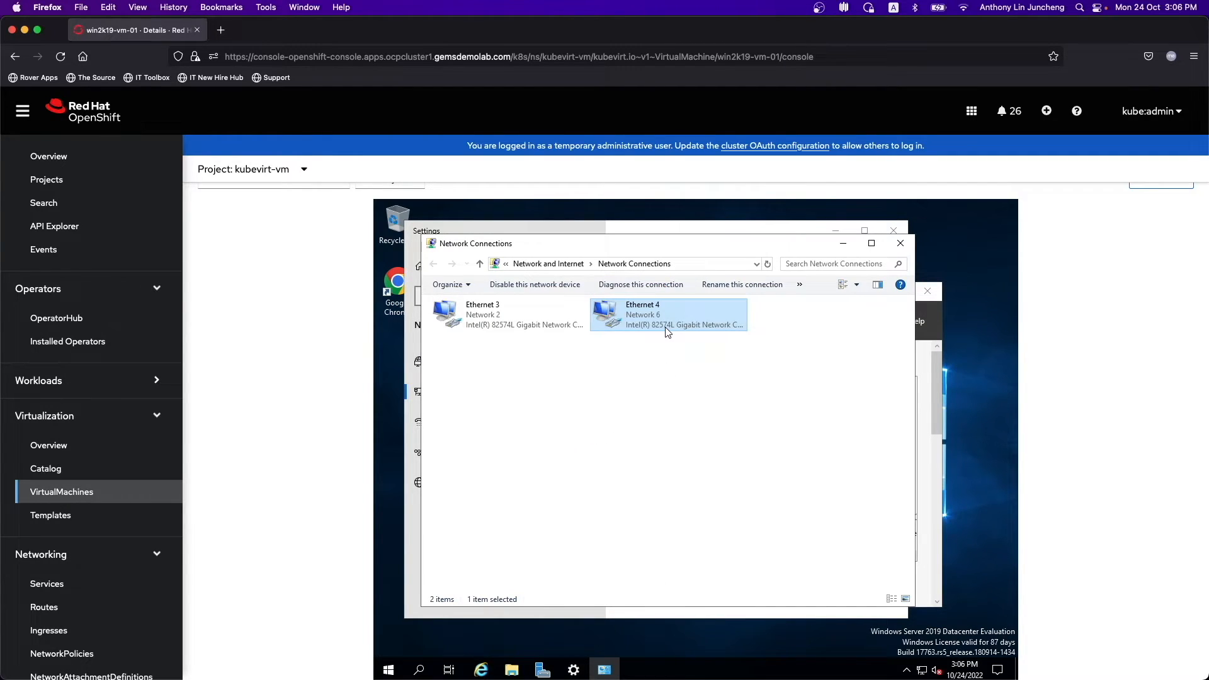
- Show Ethernet 4's network connection details, picking out IPv4 address 10.69.151.7
{"action": "right_click", "coordinate": [664, 316]}
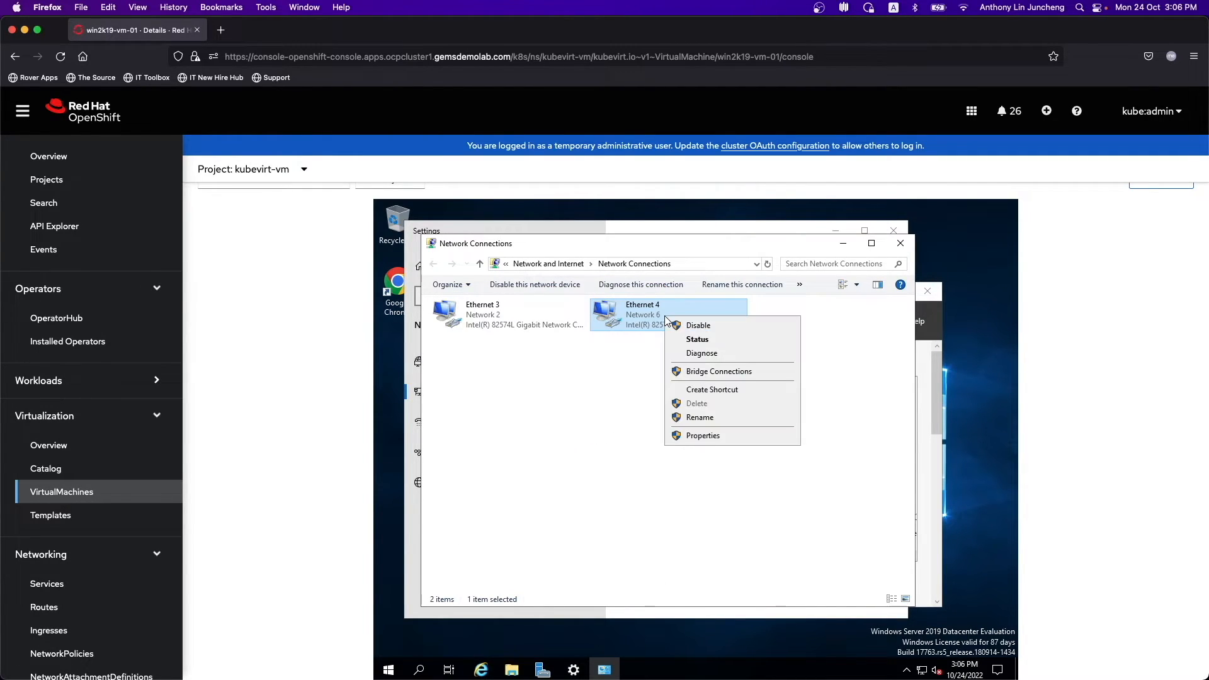
{"action": "left_click", "coordinate": [689, 339]}
{"action": "left_click", "coordinate": [628, 428]}
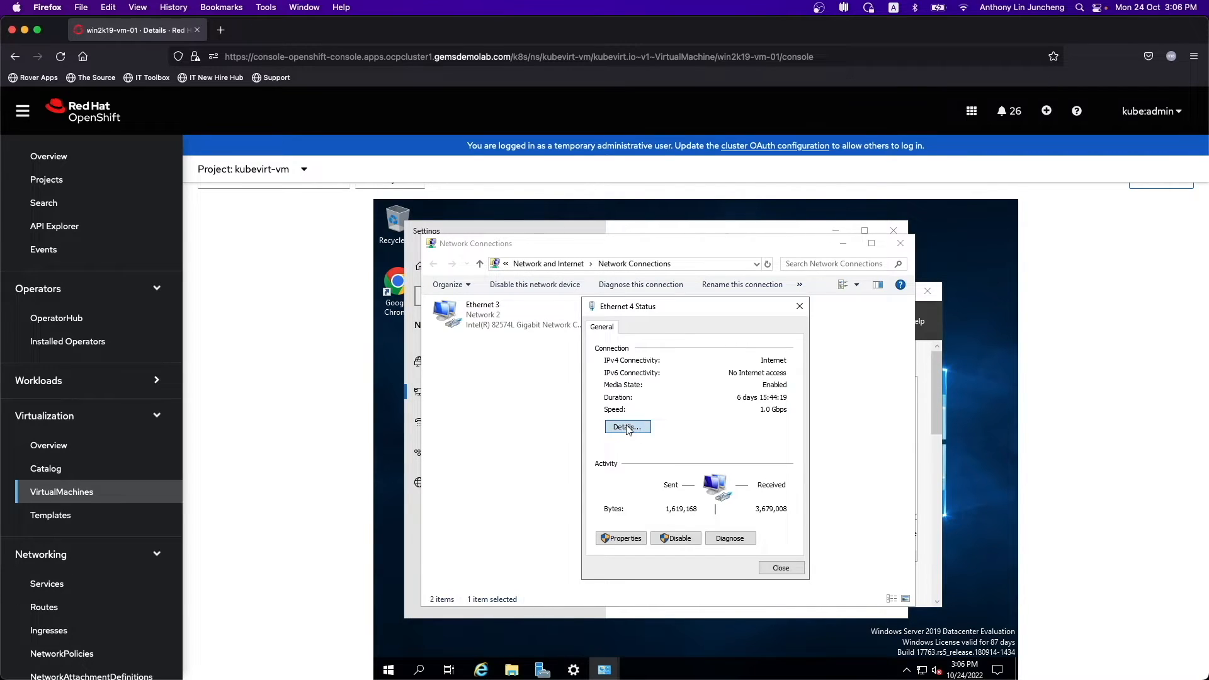
{"action": "left_click", "coordinate": [720, 419]}
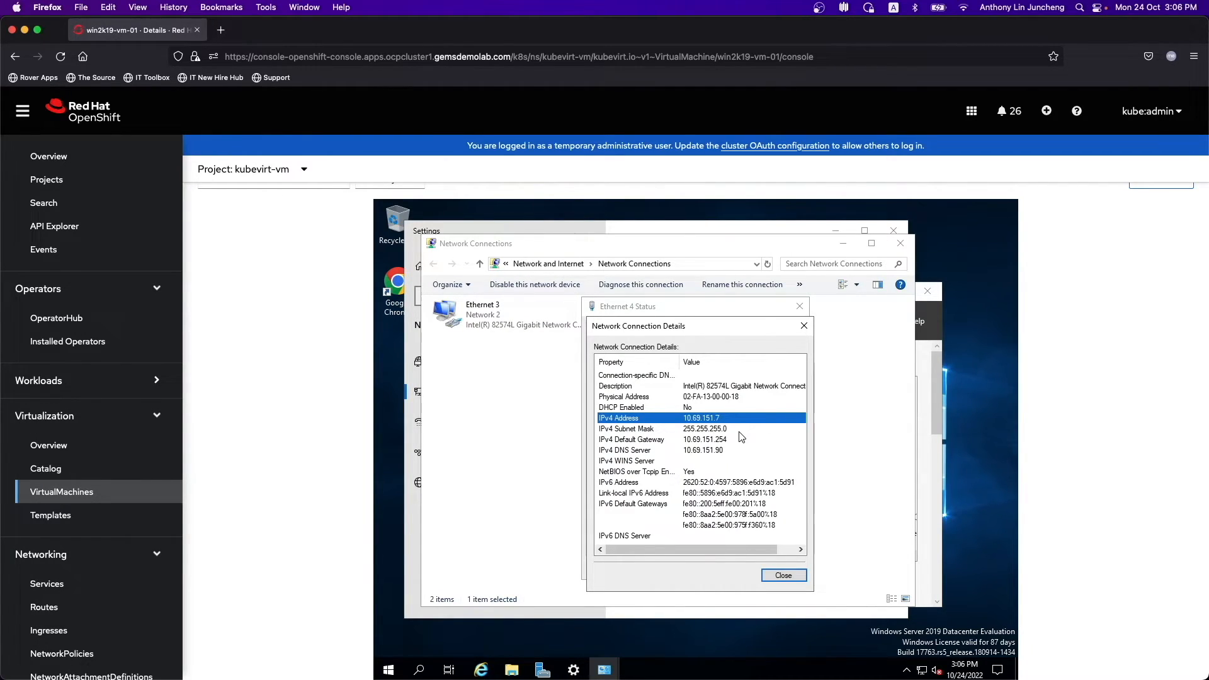
- Connect Microsoft Remote Desktop to 10.69.151.7 as Administrator, accepting the untrusted certificate
{"action": "key", "text": "super+Tab"}
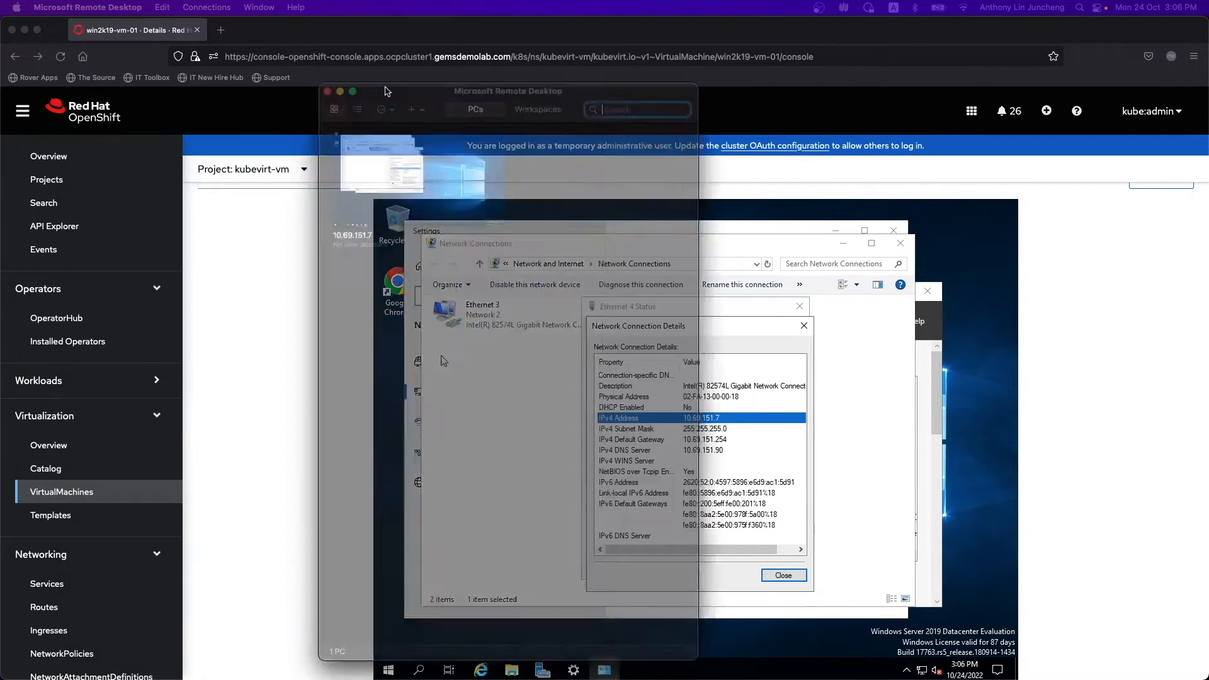
{"action": "left_click_drag", "start_coordinate": [387, 91], "coordinate": [860, 39]}
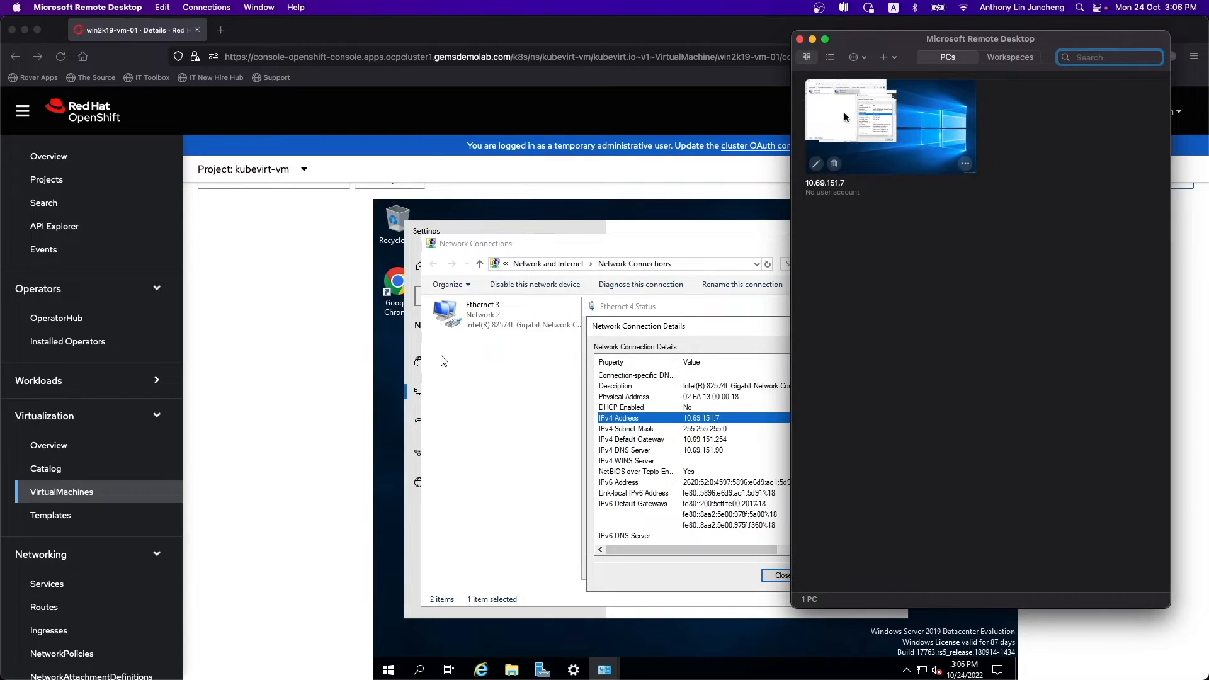
{"action": "mouse_move", "coordinate": [888, 37]}
{"action": "left_mouse_down"}
{"action": "mouse_move", "coordinate": [890, 55]}
{"action": "mouse_move", "coordinate": [898, 39]}
{"action": "left_mouse_up"}
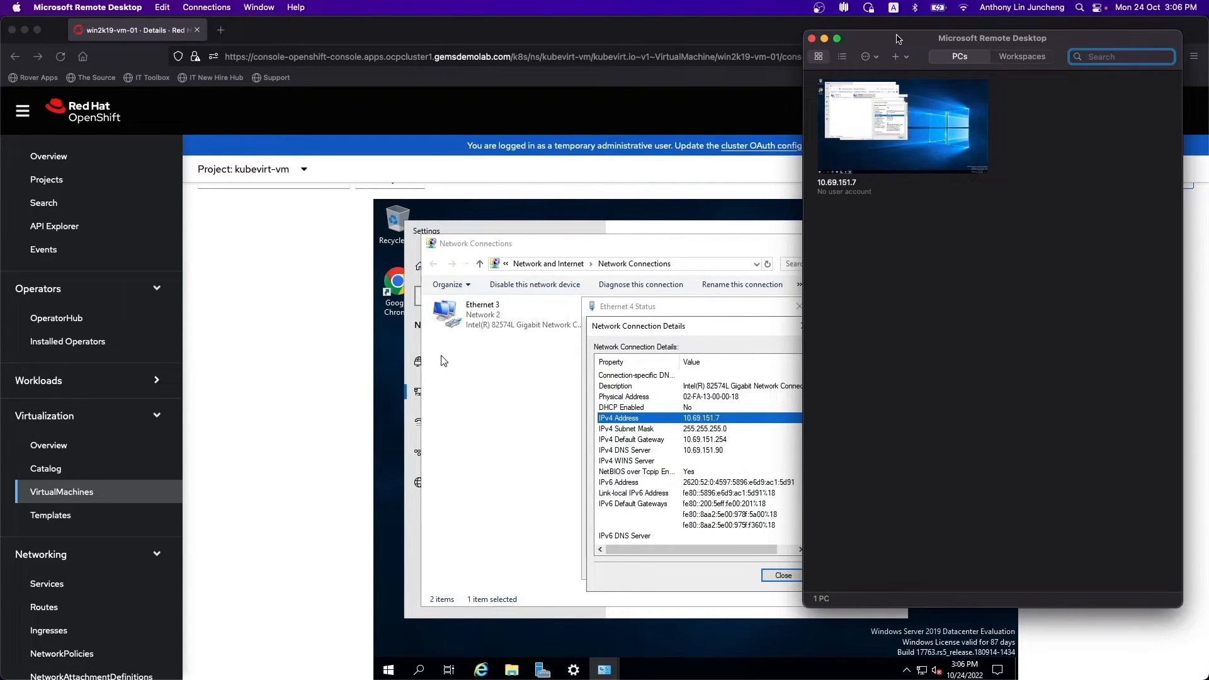
{"action": "double_click", "coordinate": [929, 144]}
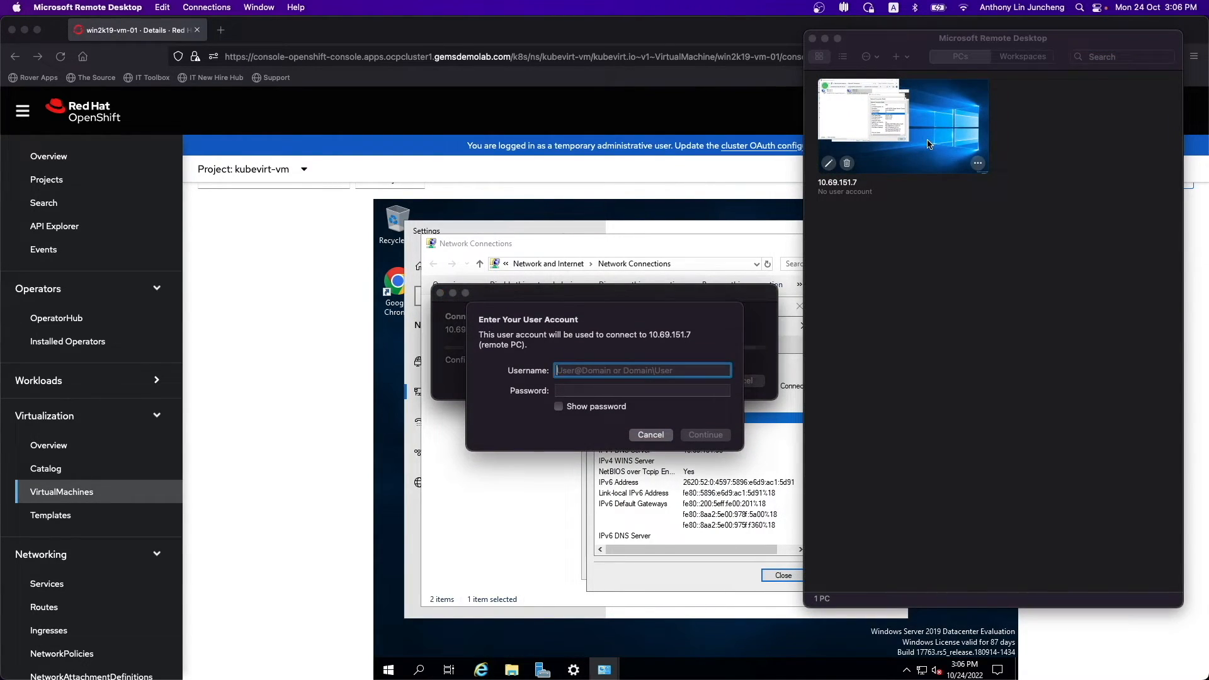
{"action": "type", "text": "Administrator"}
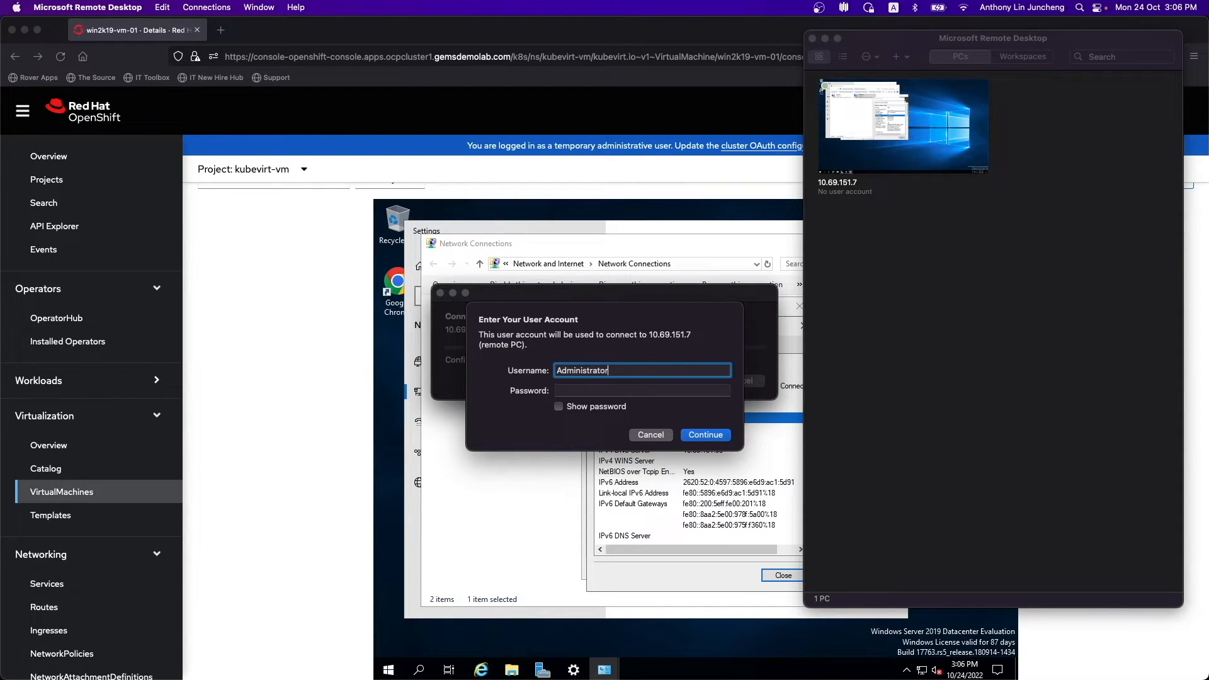
{"action": "key", "text": "Tab"}
{"action": "type", "text": "*********"}
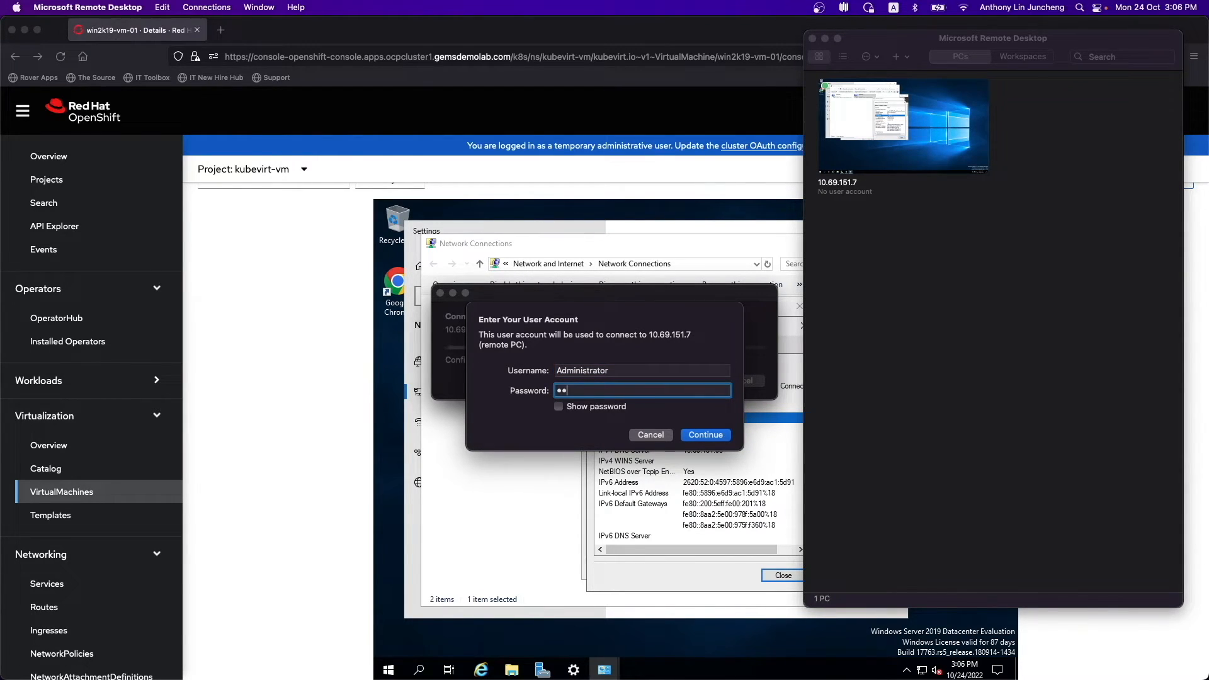
{"action": "key", "text": "Return"}
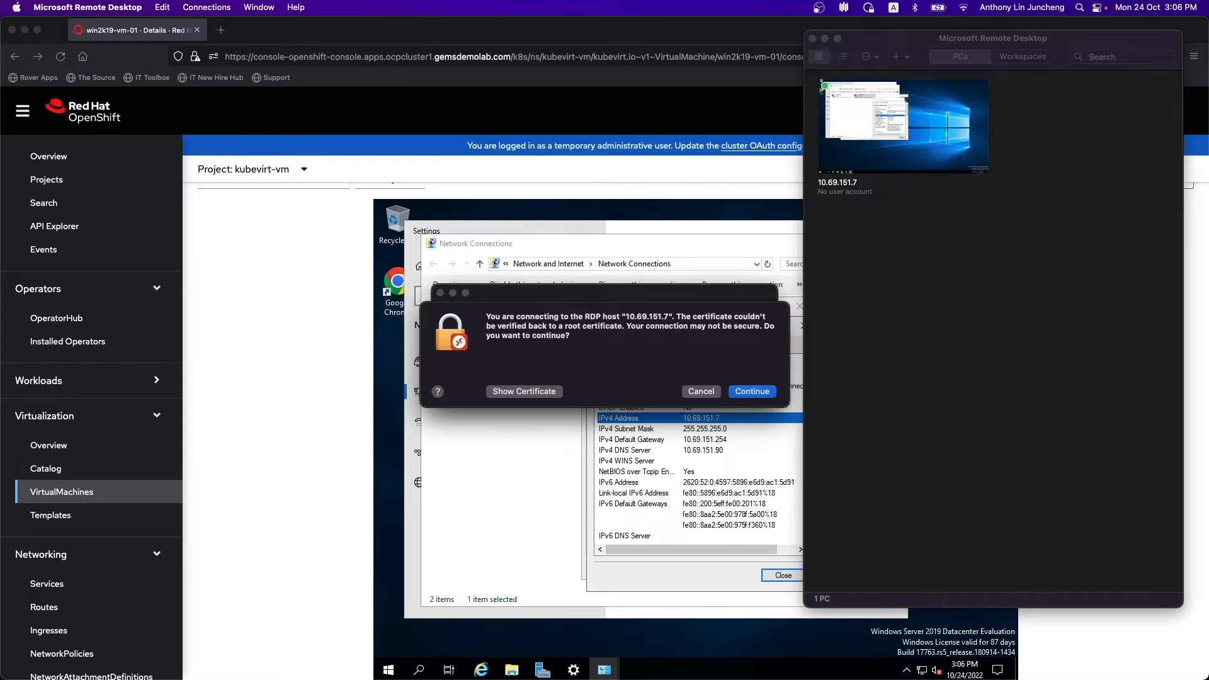
{"action": "left_click", "coordinate": [761, 392]}
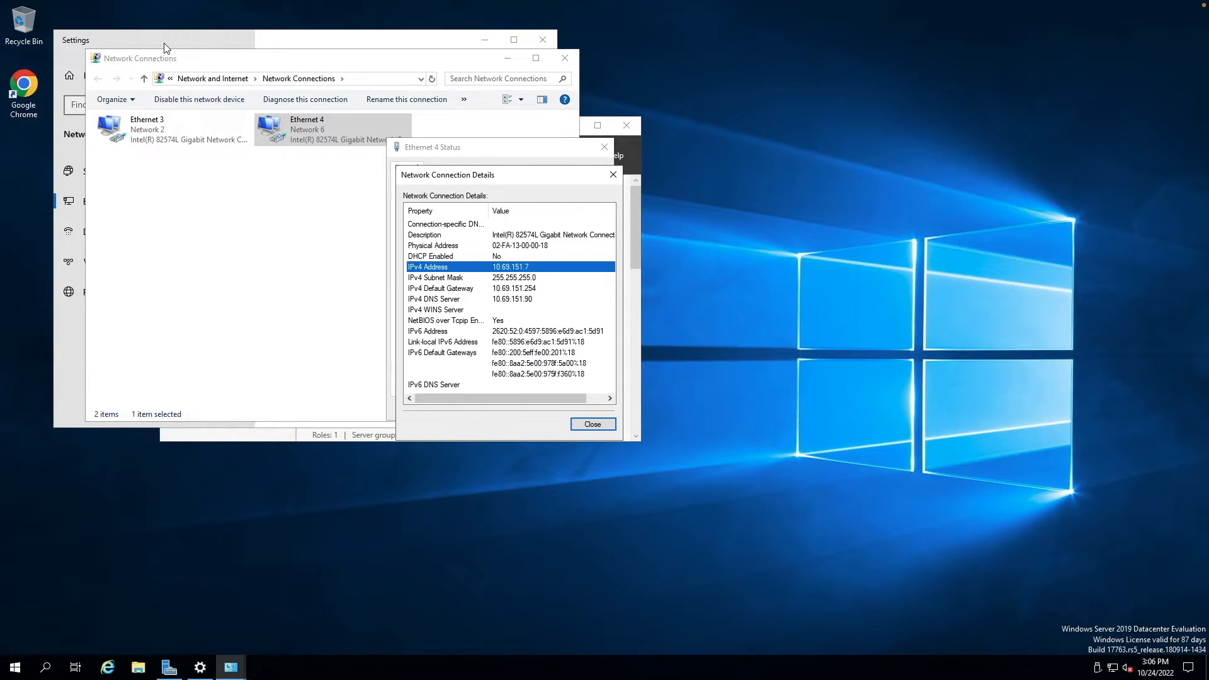
- Exit full screen, move the remote window aside, and close the Windows server session
{"action": "left_click", "coordinate": [36, 27]}
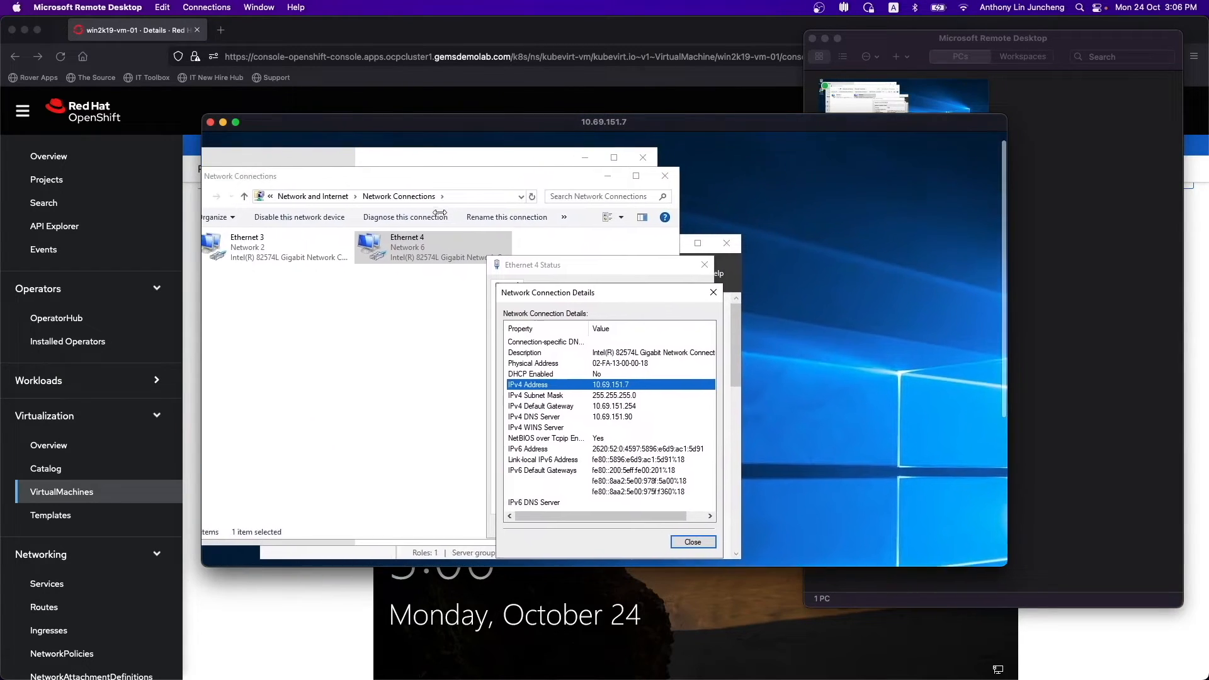
{"action": "left_click_drag", "start_coordinate": [350, 123], "coordinate": [574, 44]}
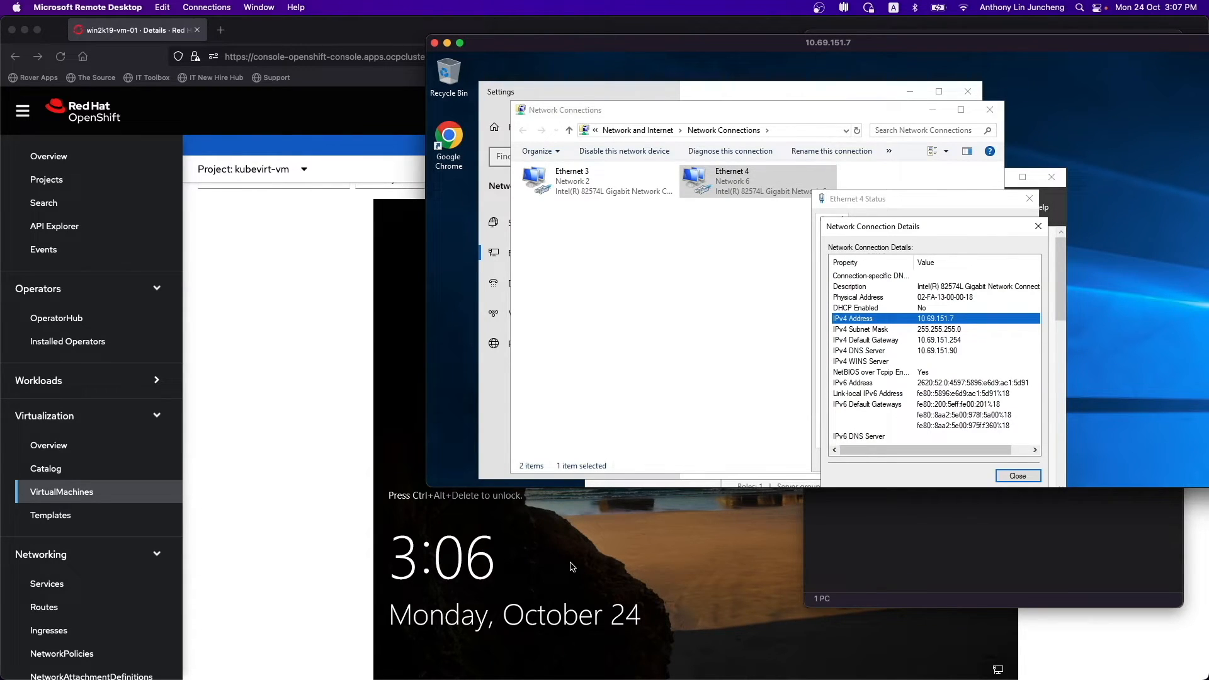
{"action": "left_click_drag", "start_coordinate": [585, 43], "coordinate": [397, 42]}
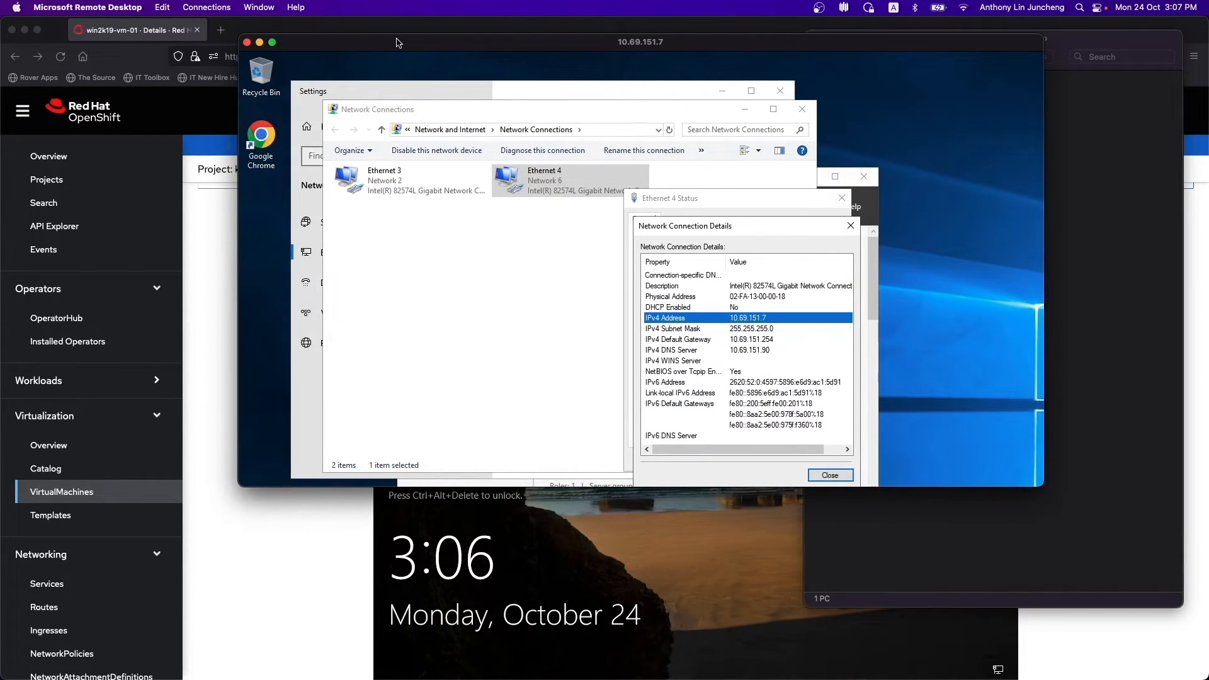
{"action": "left_click", "coordinate": [246, 44]}
- Back on the VirtualMachines list, copy 10.69.151.3 from rhel9-nfs-vm-1's '+3 more' addresses
{"action": "left_click", "coordinate": [812, 38]}
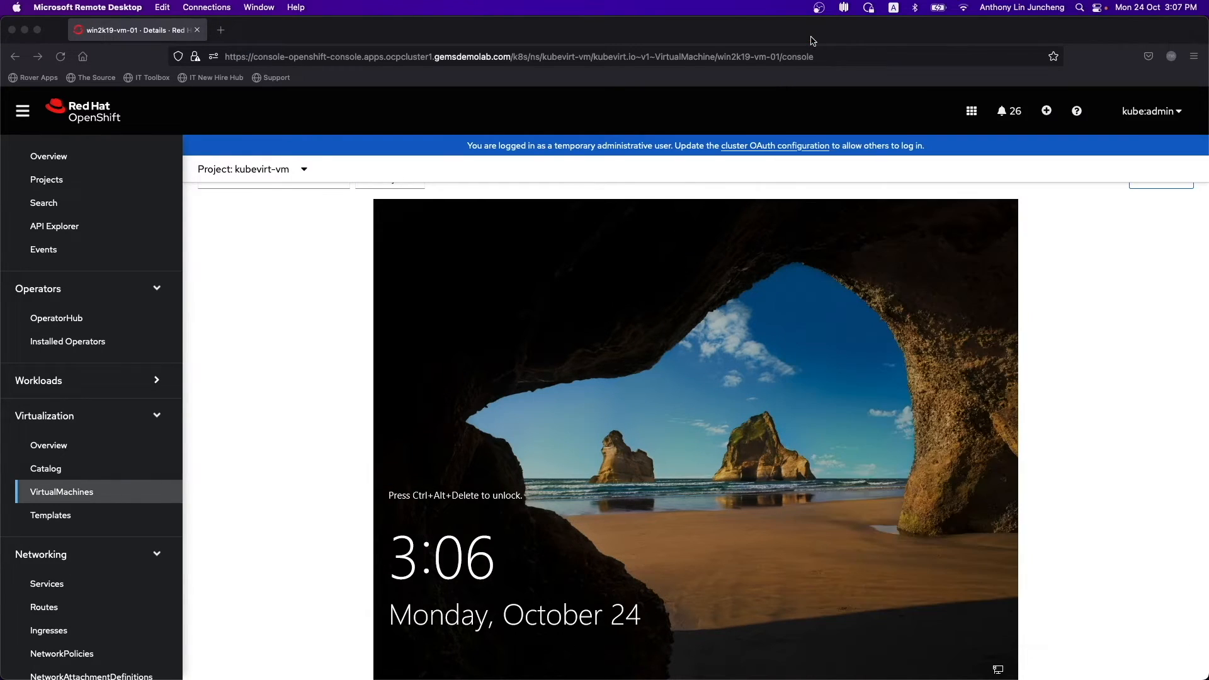
{"action": "scroll", "coordinate": [1087, 362], "scroll_direction": "up", "scroll_amount": 3}
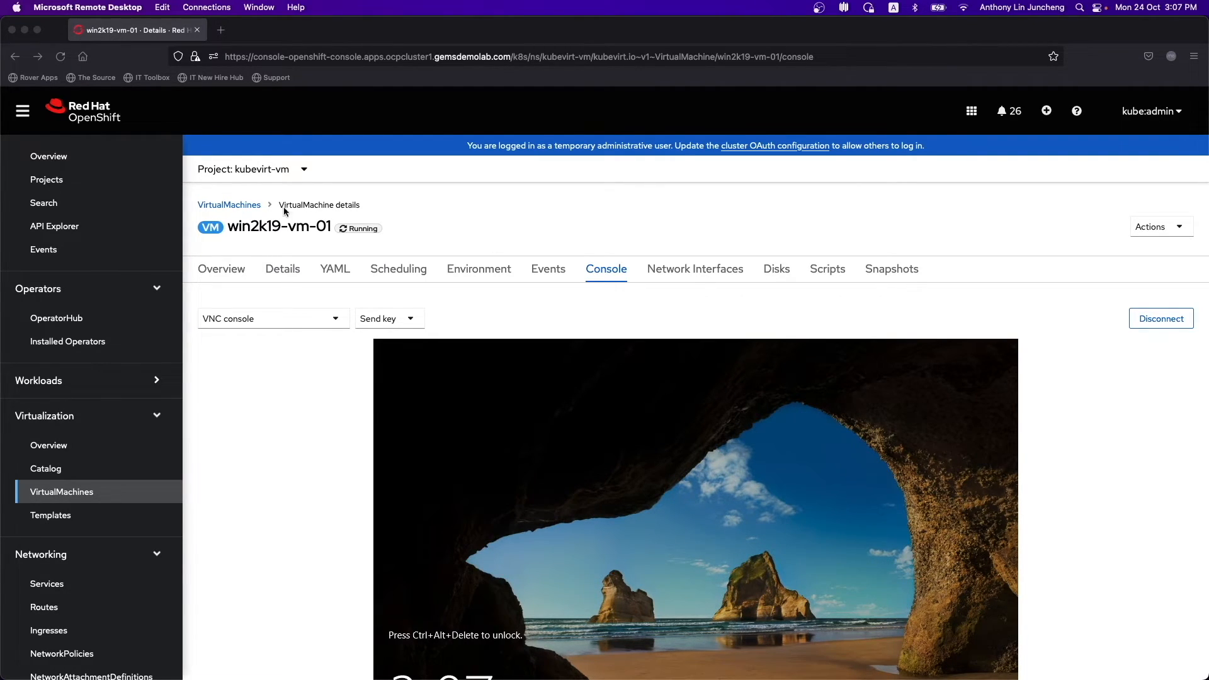
{"action": "left_click", "coordinate": [234, 207]}
{"action": "left_click", "coordinate": [224, 207]}
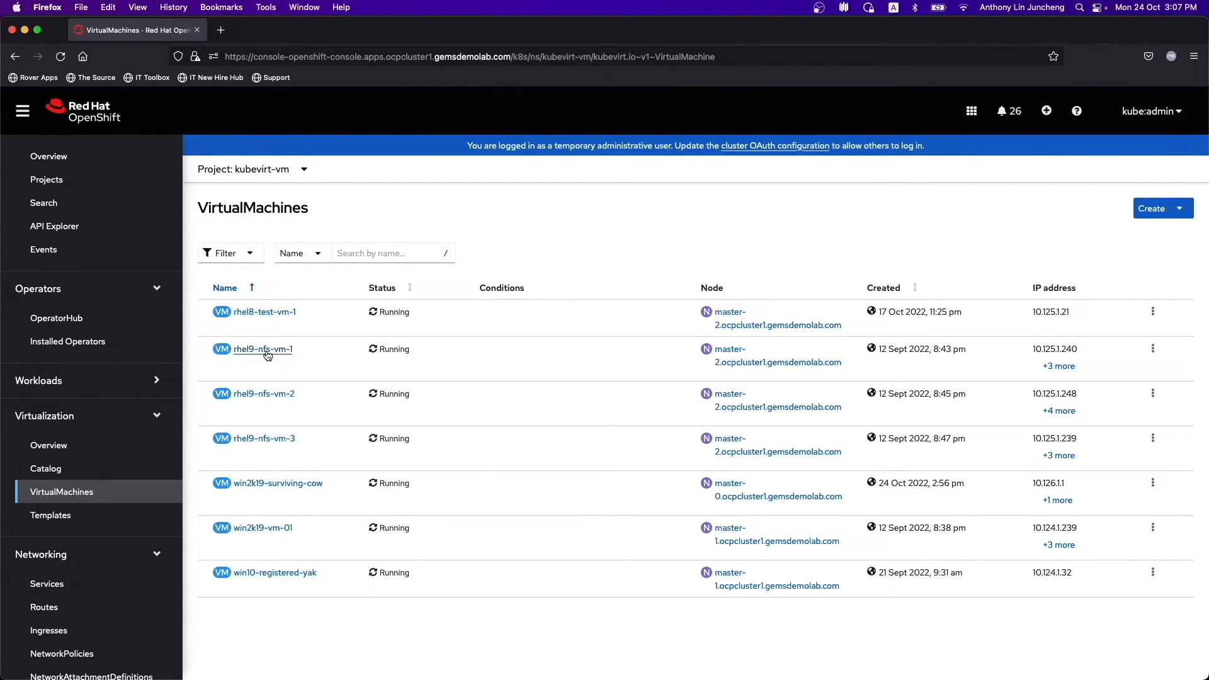
{"action": "left_click", "coordinate": [1053, 369]}
{"action": "left_click_drag", "start_coordinate": [1042, 300], "coordinate": [1005, 300]}
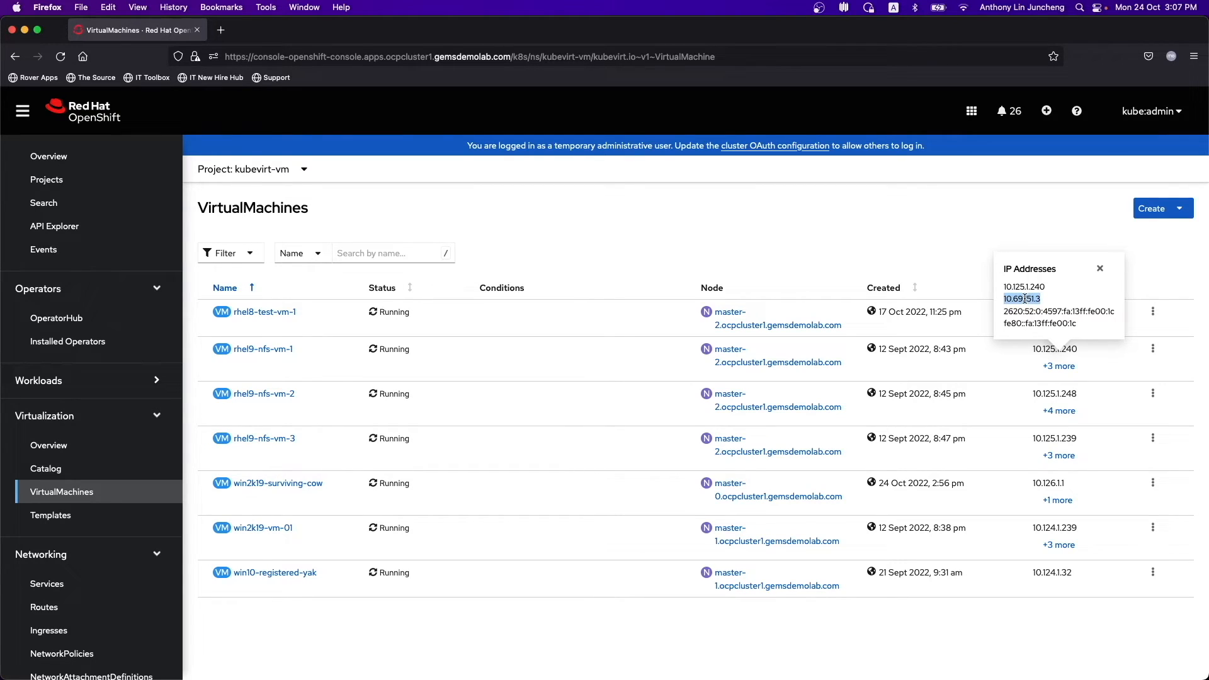
{"action": "right_click", "coordinate": [1026, 298]}
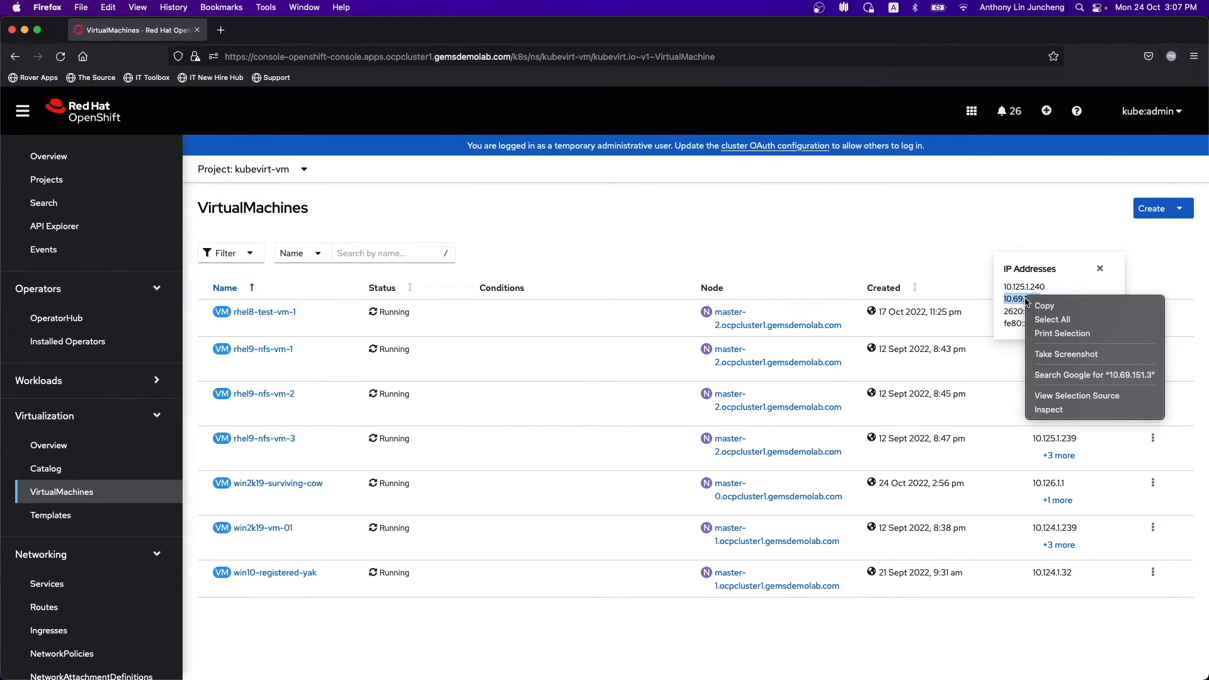
{"action": "left_click", "coordinate": [1046, 305]}
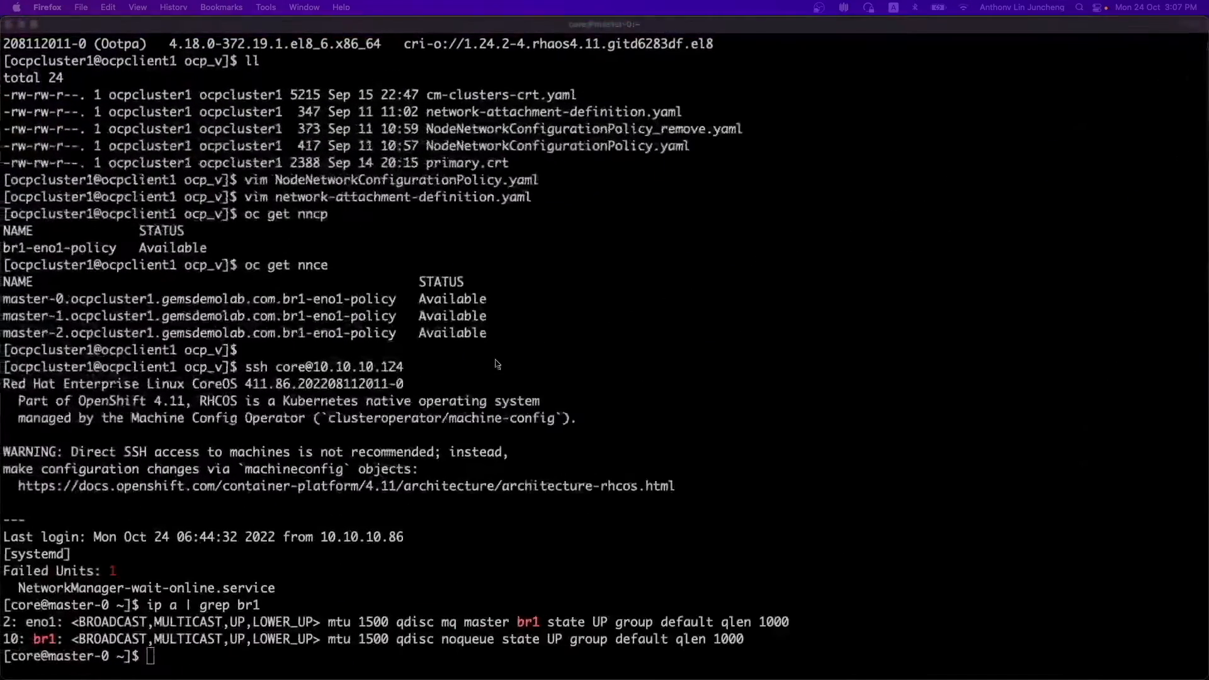
- Log out of master-0 and SSH into rhel9-nfs-vm-1 at 10.69.151.3 as cloud-user
{"action": "type", "text": "exit"}
{"action": "key", "text": "Return"}
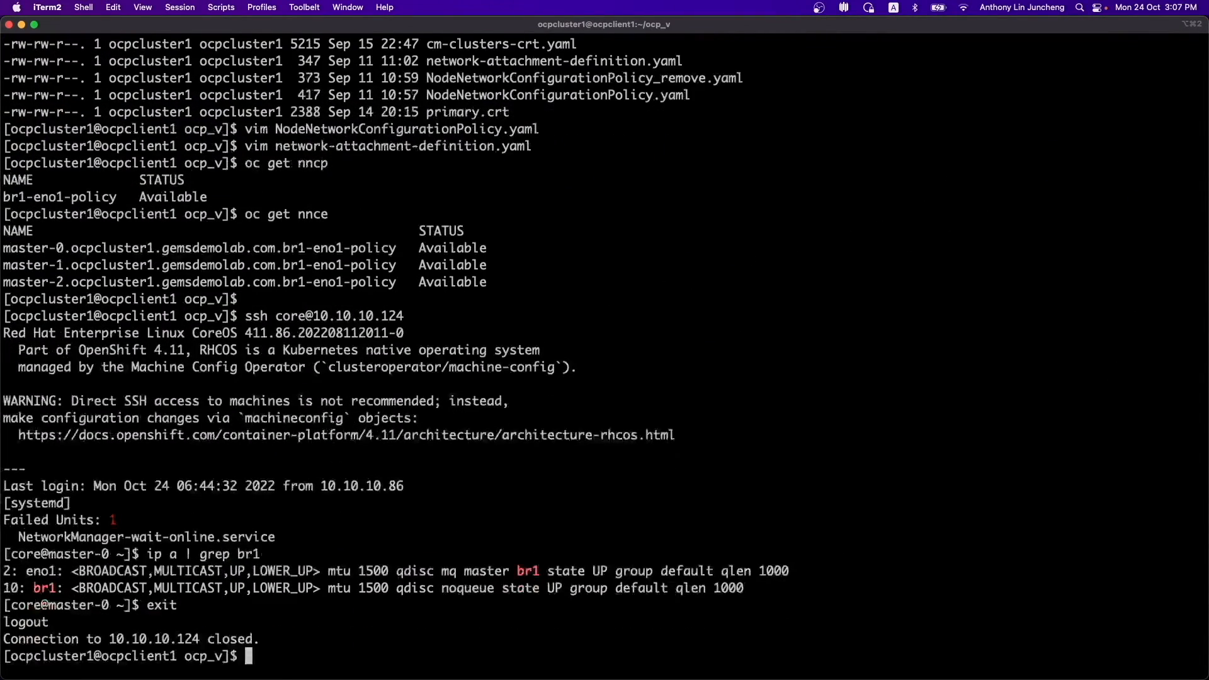
{"action": "type", "text": "ssh c"}
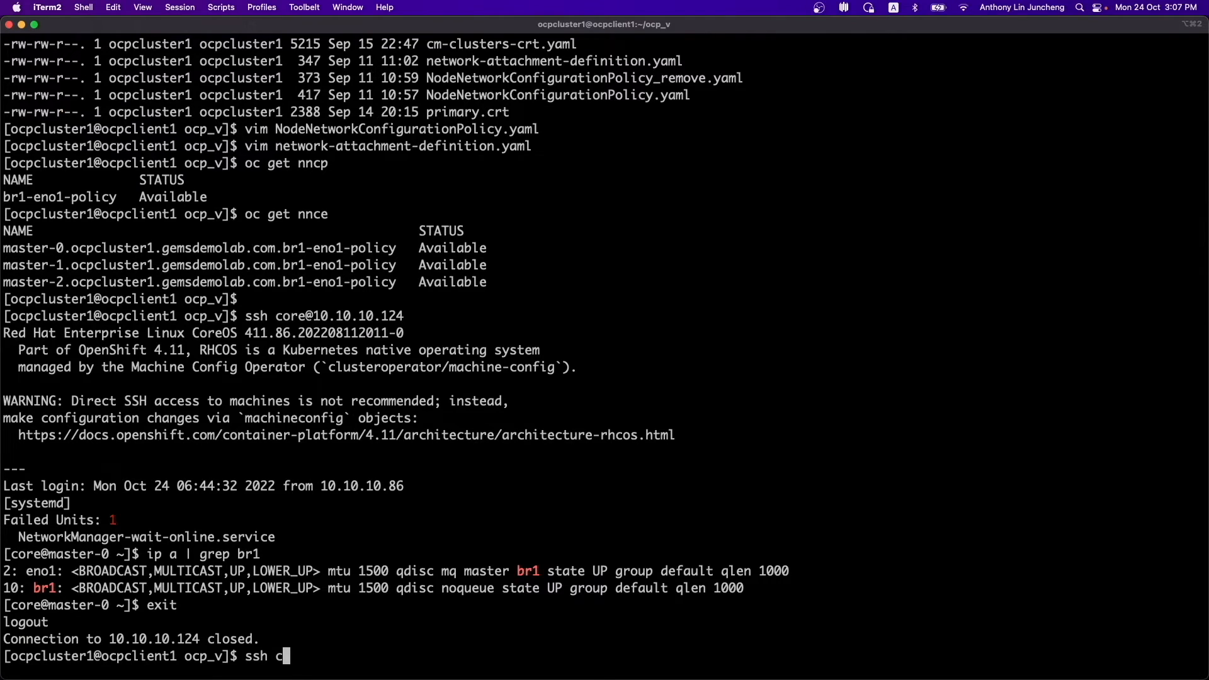
{"action": "type", "text": "loud-user@10.69.151.3"}
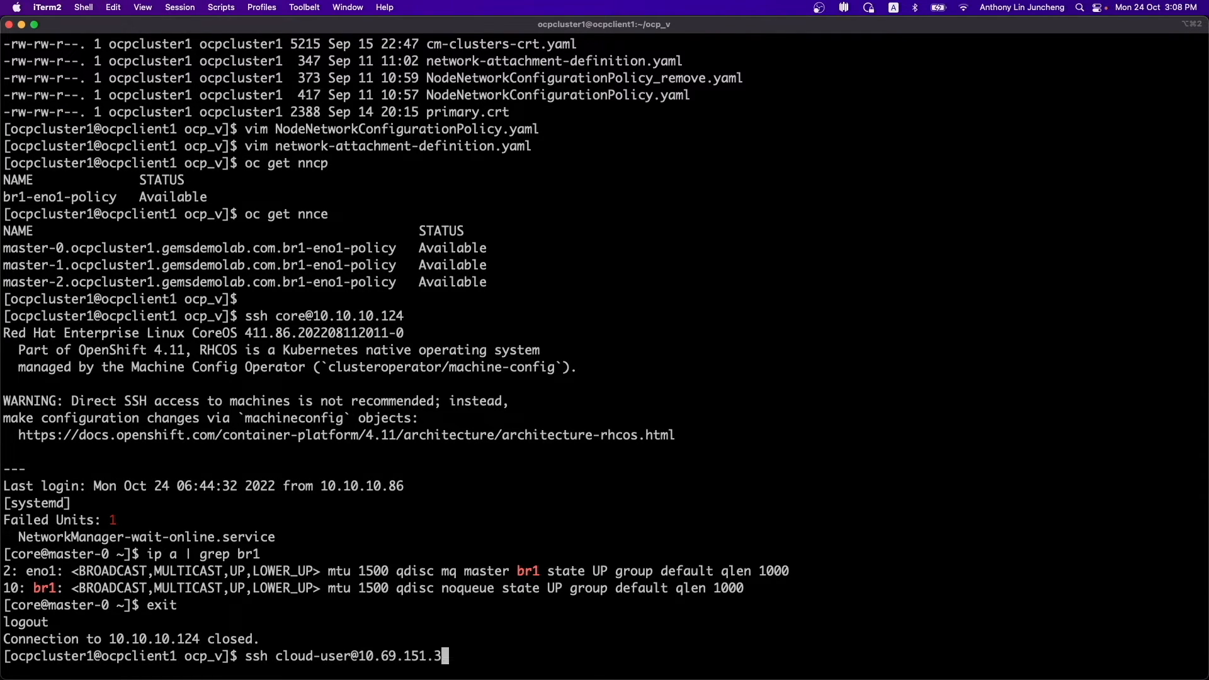
{"action": "key", "text": "Return"}
- List the VM's home folder, finding it empty, then minimize iTerm2
{"action": "type", "text": "ls"}
{"action": "key", "text": "Return"}
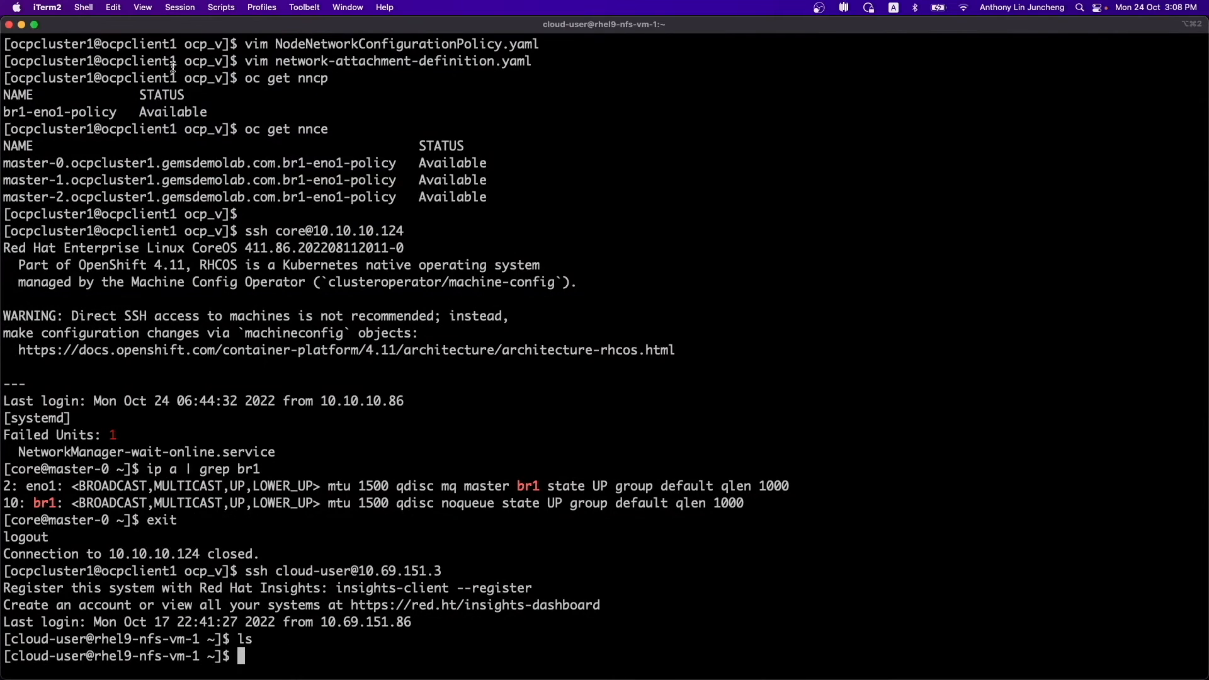
{"action": "left_click", "coordinate": [22, 27]}
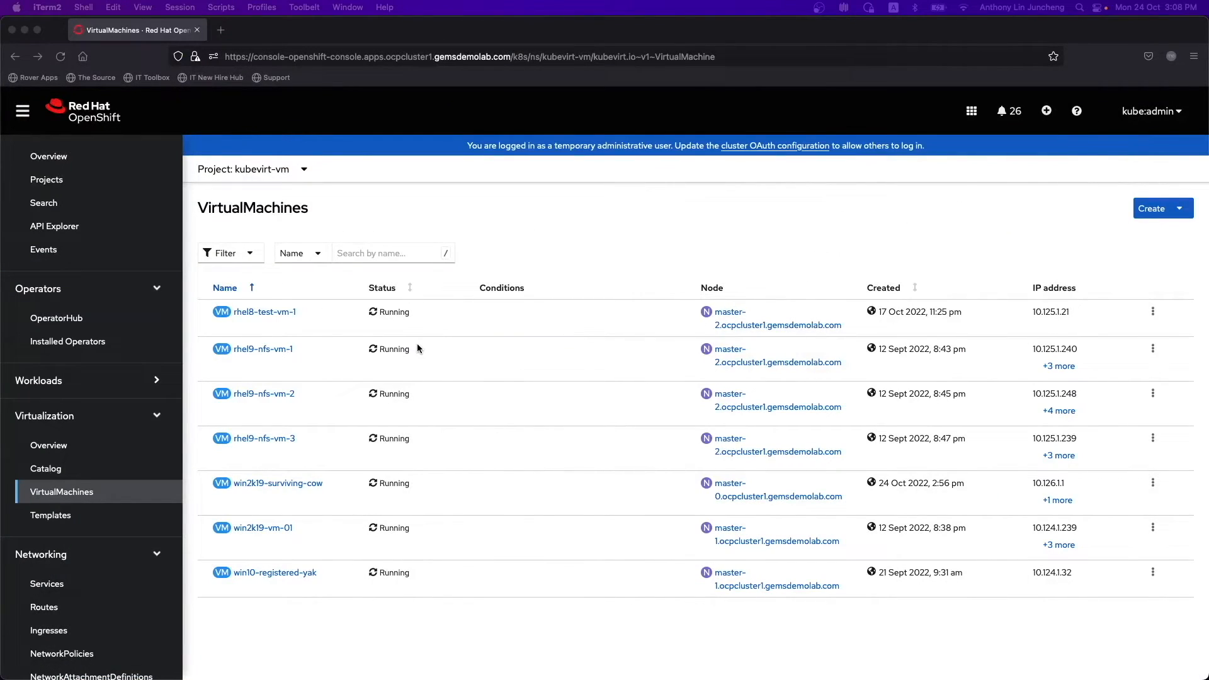
- Open rhel9-nfs-vm-1's console and log in as cloud-user
{"action": "left_click", "coordinate": [283, 353]}
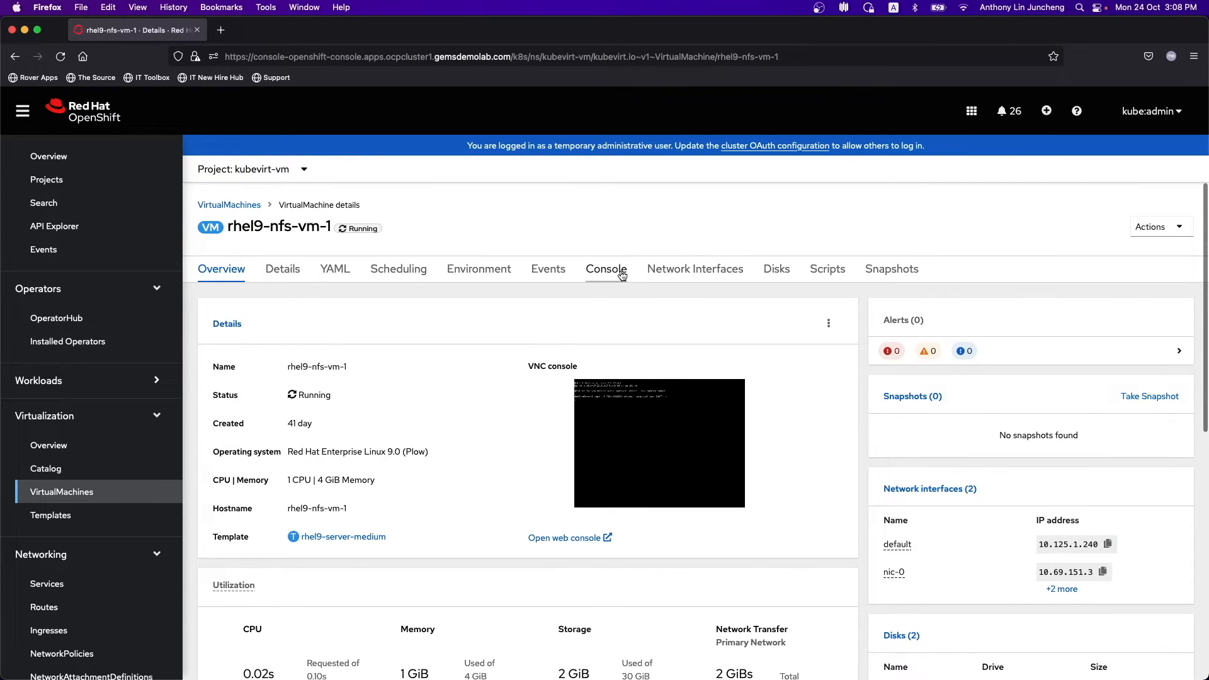
{"action": "left_click", "coordinate": [621, 276]}
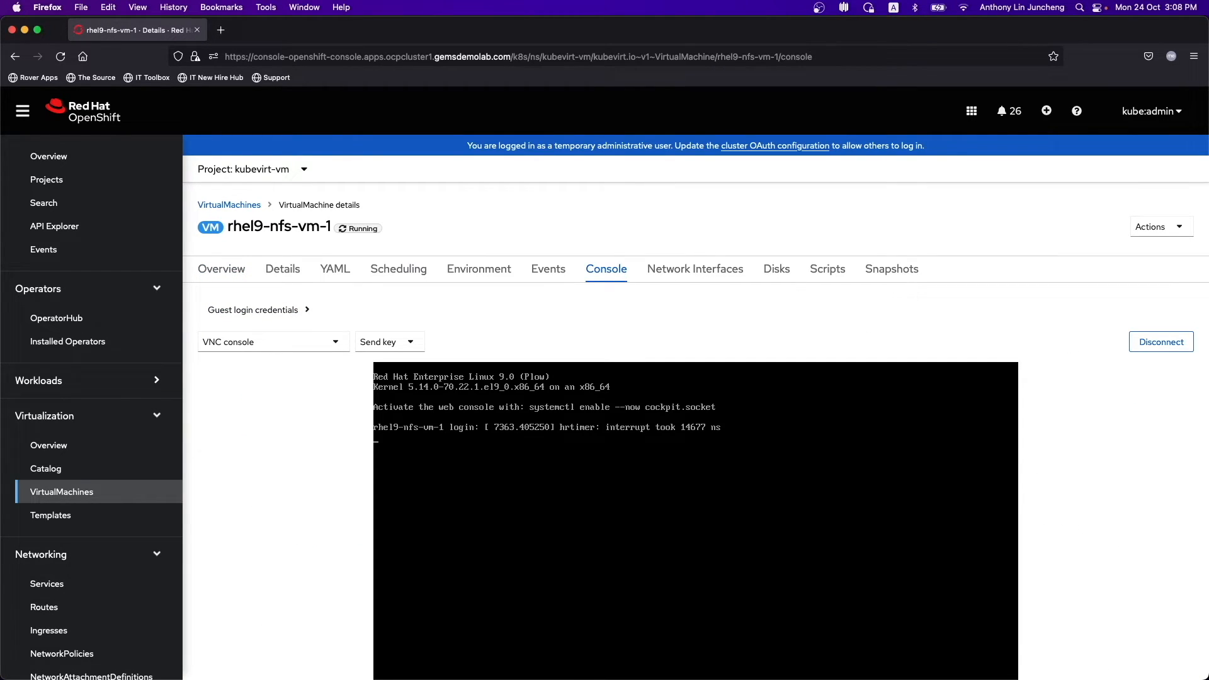
{"action": "key", "text": "Return"}
{"action": "type", "text": "clop"}
{"action": "type", "text": "ud-user"}
{"action": "key", "text": "Return"}
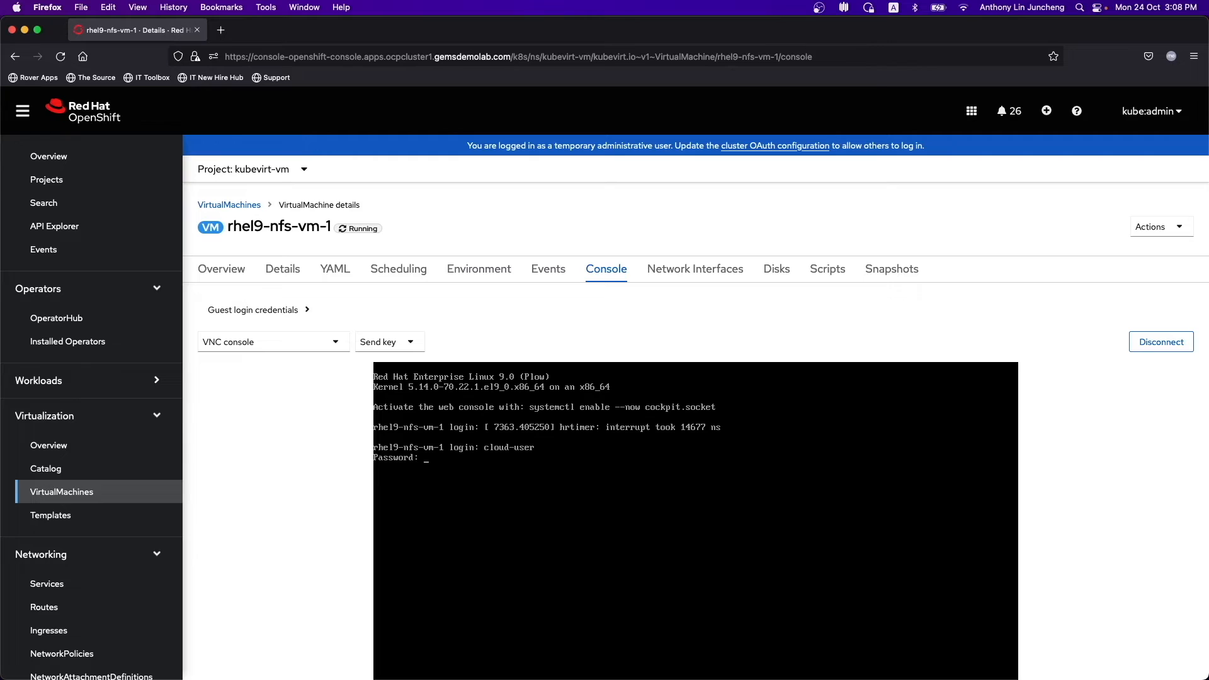
{"action": "key", "text": "Return"}
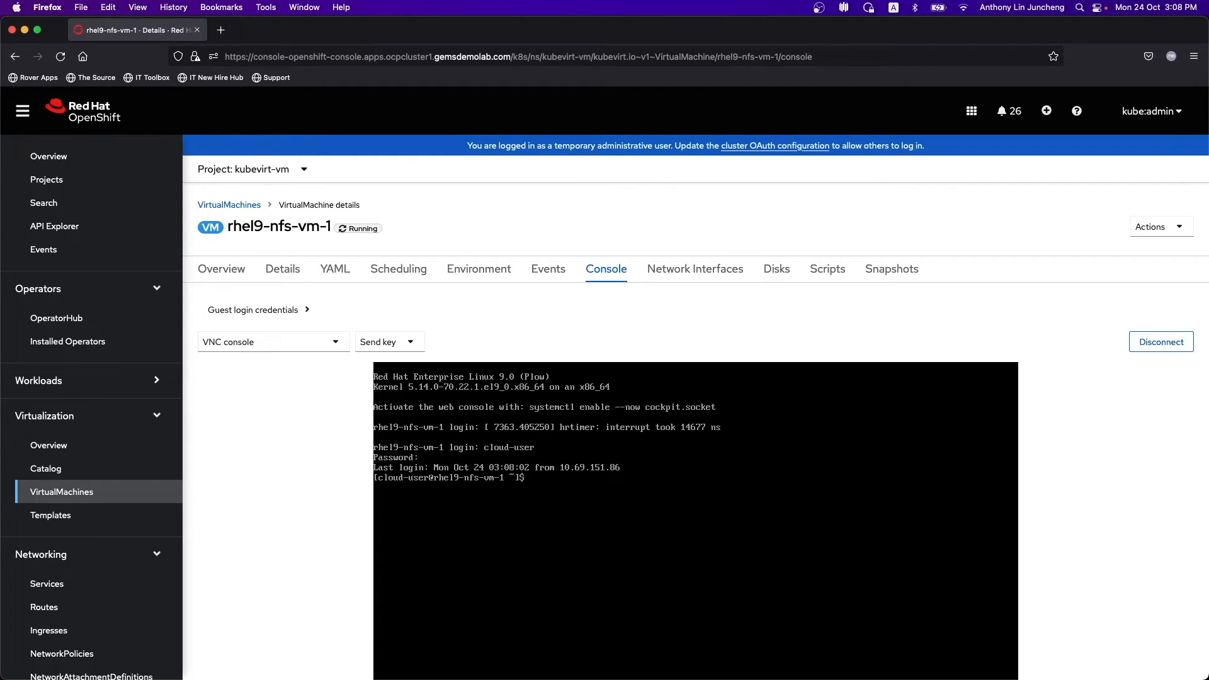
- Create test.txt in the home folder with touch, listing files before and after
{"action": "type", "text": "ls"}
{"action": "key", "text": "Return"}
{"action": "type", "text": "touch test.txt"}
{"action": "key", "text": "Return"}
{"action": "type", "text": "ls"}
{"action": "key", "text": "Return"}
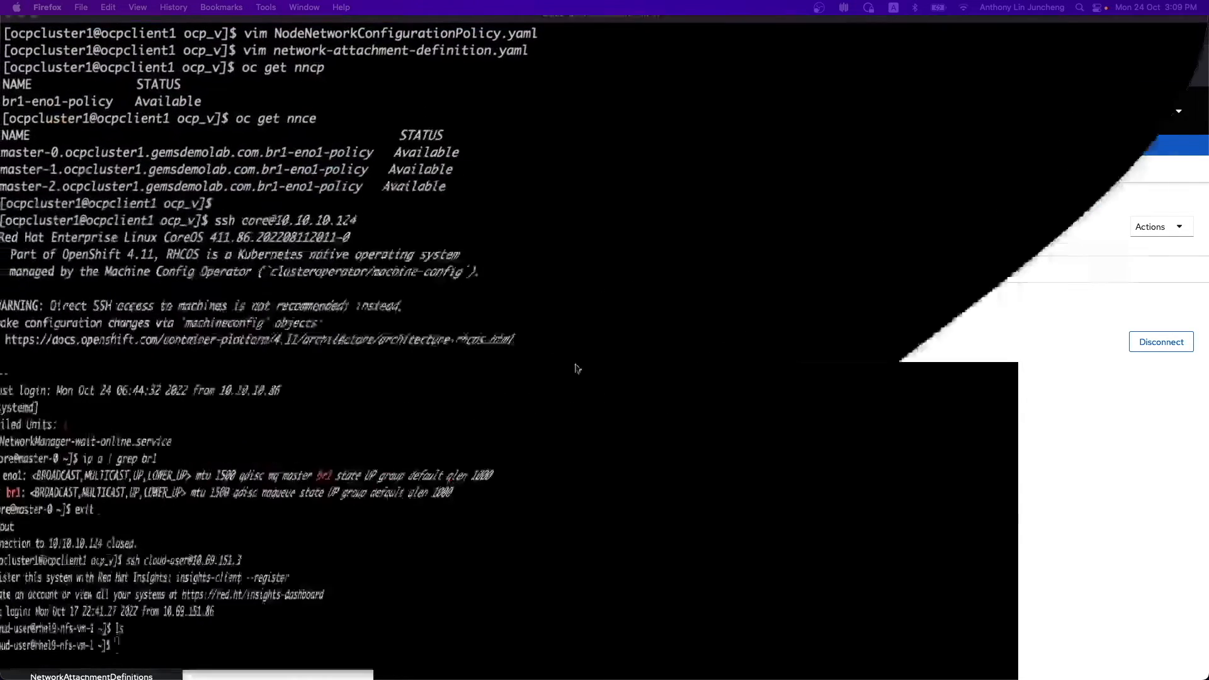
- Over SSH, list rhel9-nfs-vm-1's home folder and select the newly visible test.txt
{"action": "type", "text": "ls"}
{"action": "key", "text": "Return"}
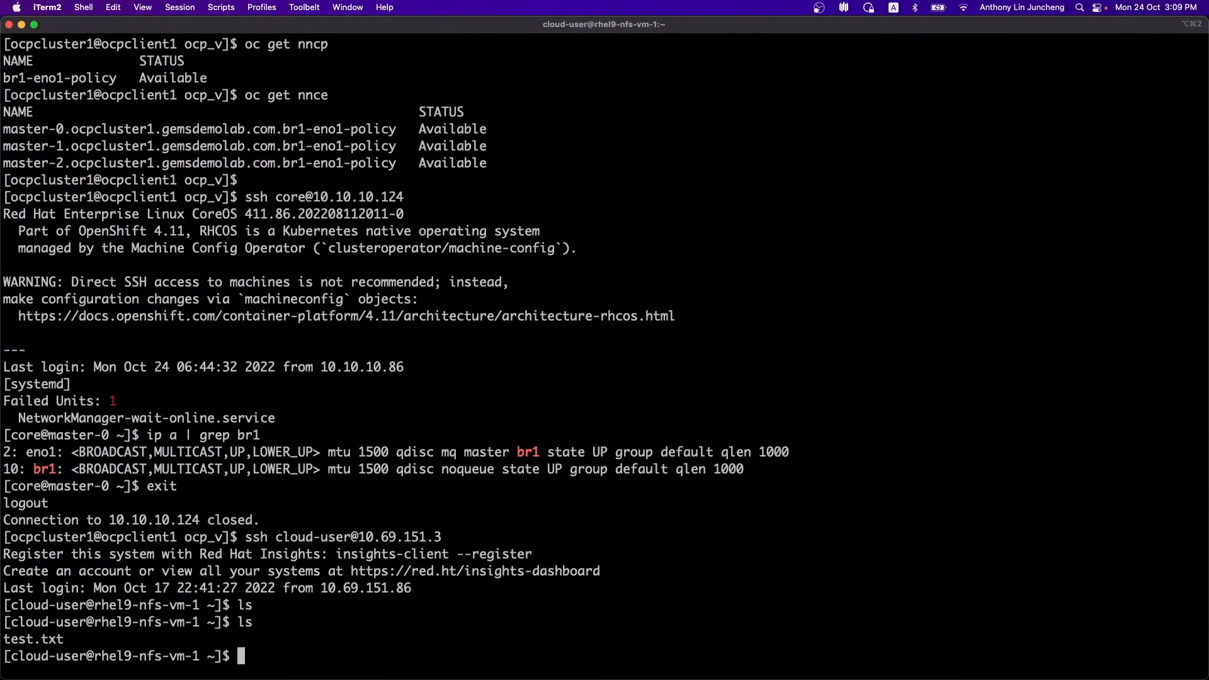
{"action": "double_click", "coordinate": [35, 638]}
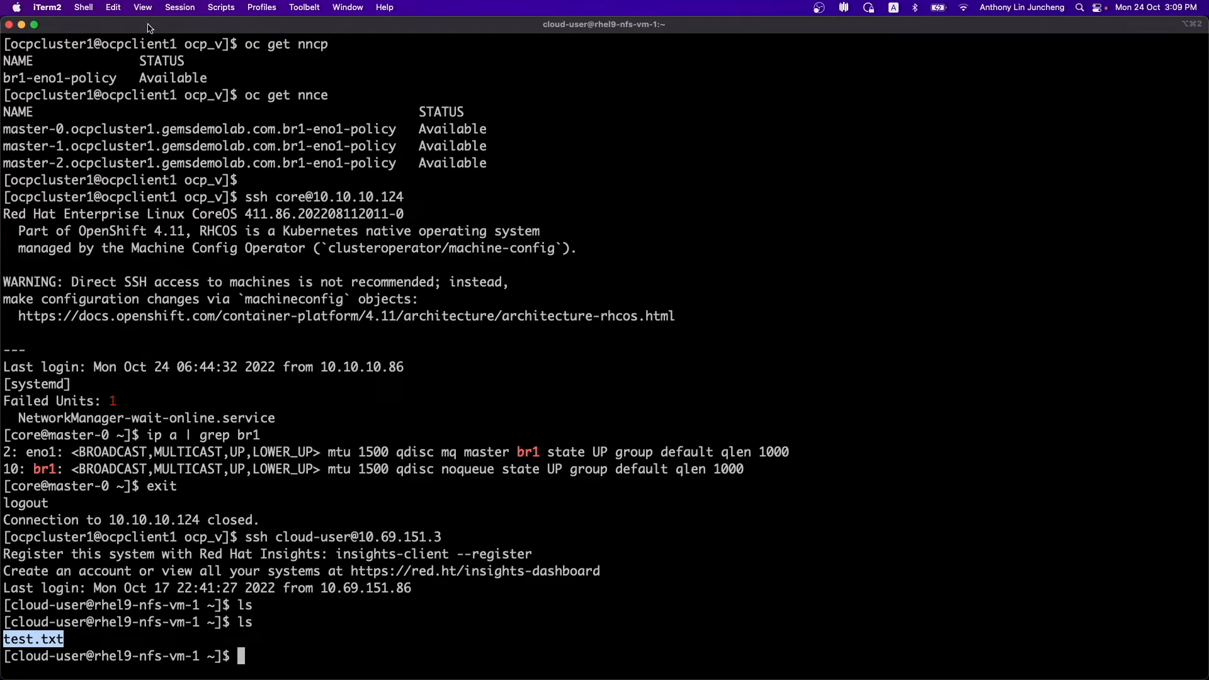
{"action": "left_click", "coordinate": [21, 25]}
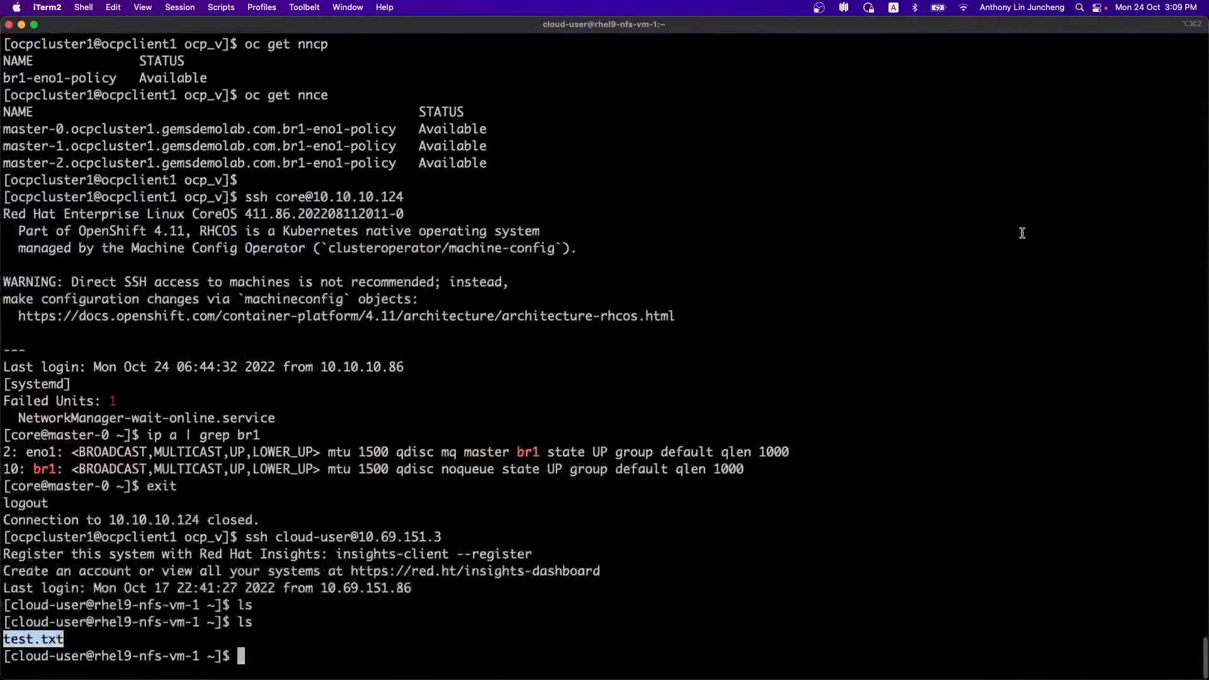
- Hide the terminal and return to the VirtualMachines list
{"action": "left_click", "coordinate": [926, 254]}
{"action": "left_click", "coordinate": [21, 24]}
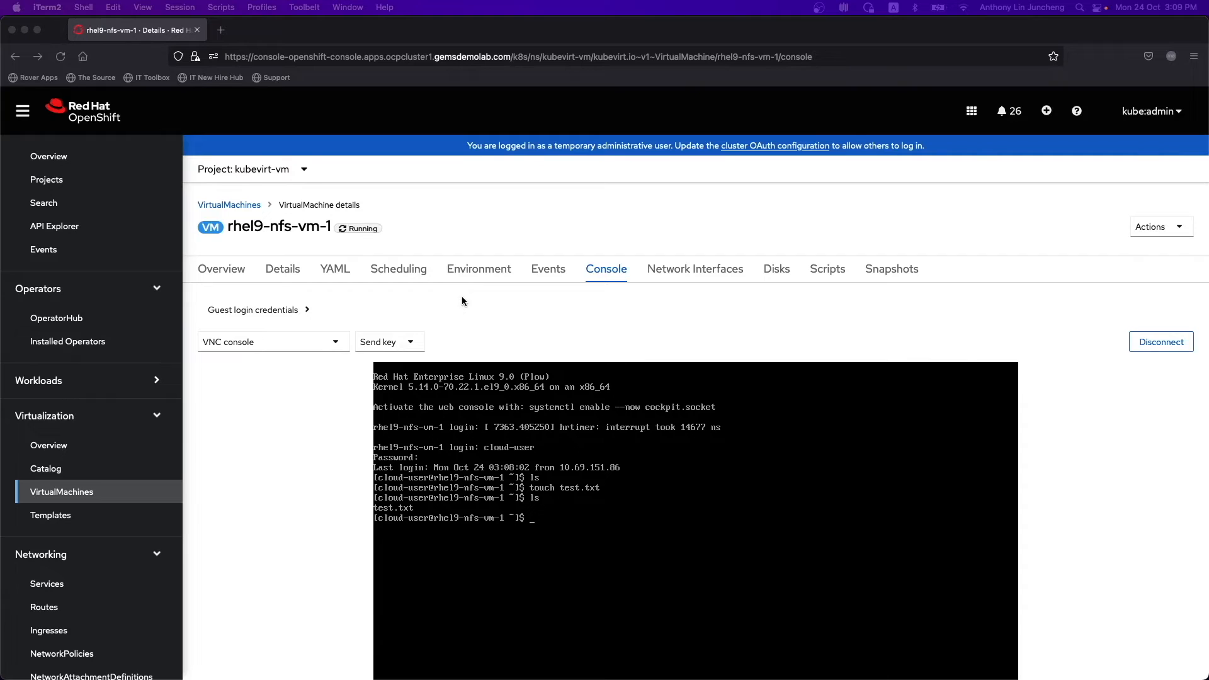
{"action": "left_click", "coordinate": [255, 205]}
- Ping 8.8.8.8 from rhel8-test-vm-1's console, then go back to the VirtualMachines list
{"action": "left_click", "coordinate": [267, 314]}
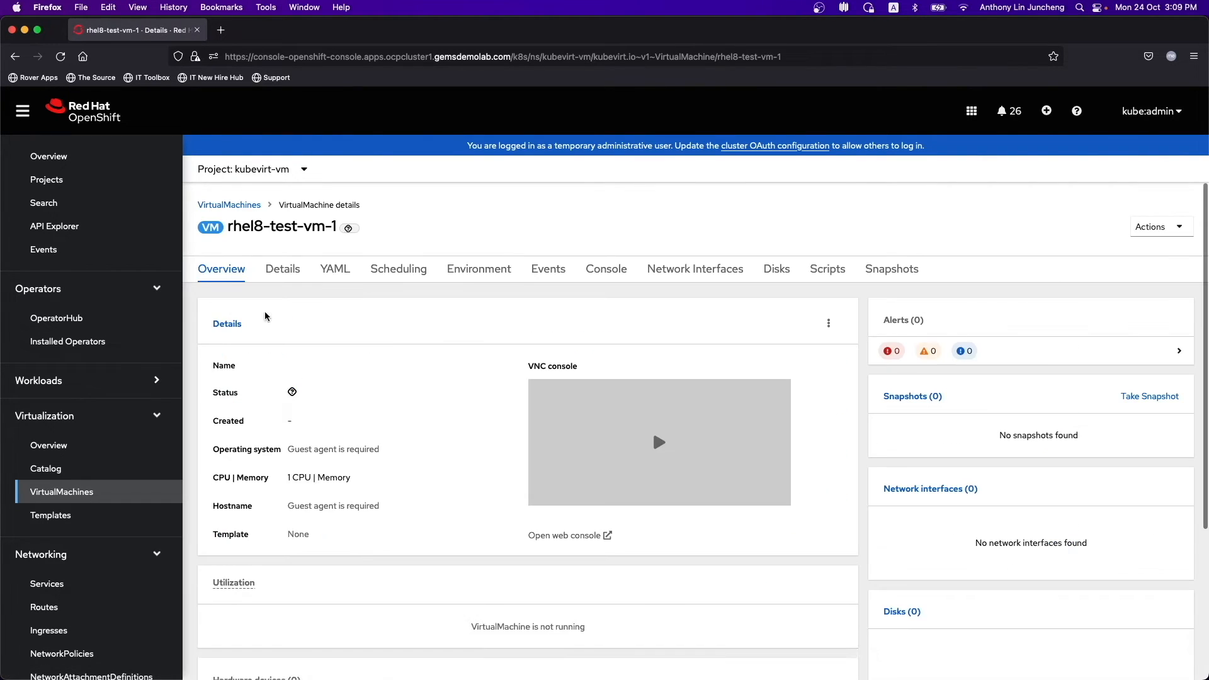
{"action": "left_click", "coordinate": [602, 277]}
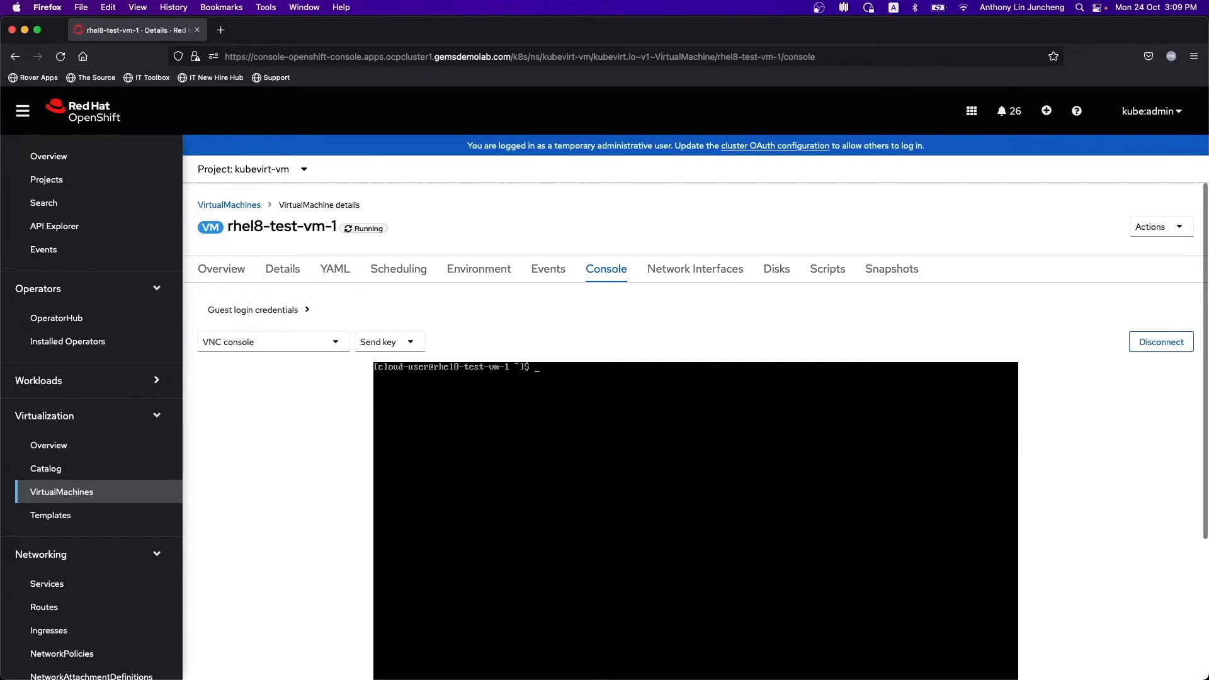
{"action": "type", "text": "ping"}
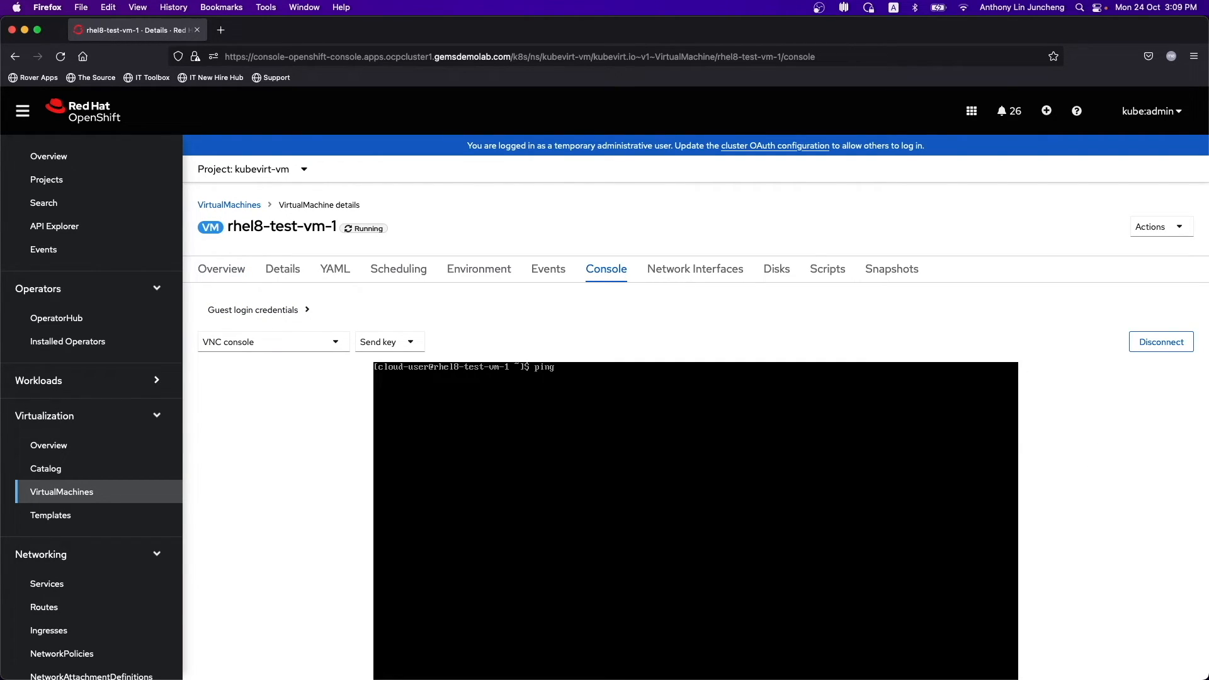
{"action": "type", "text": " 8.8.8.8"}
{"action": "key", "text": "Return"}
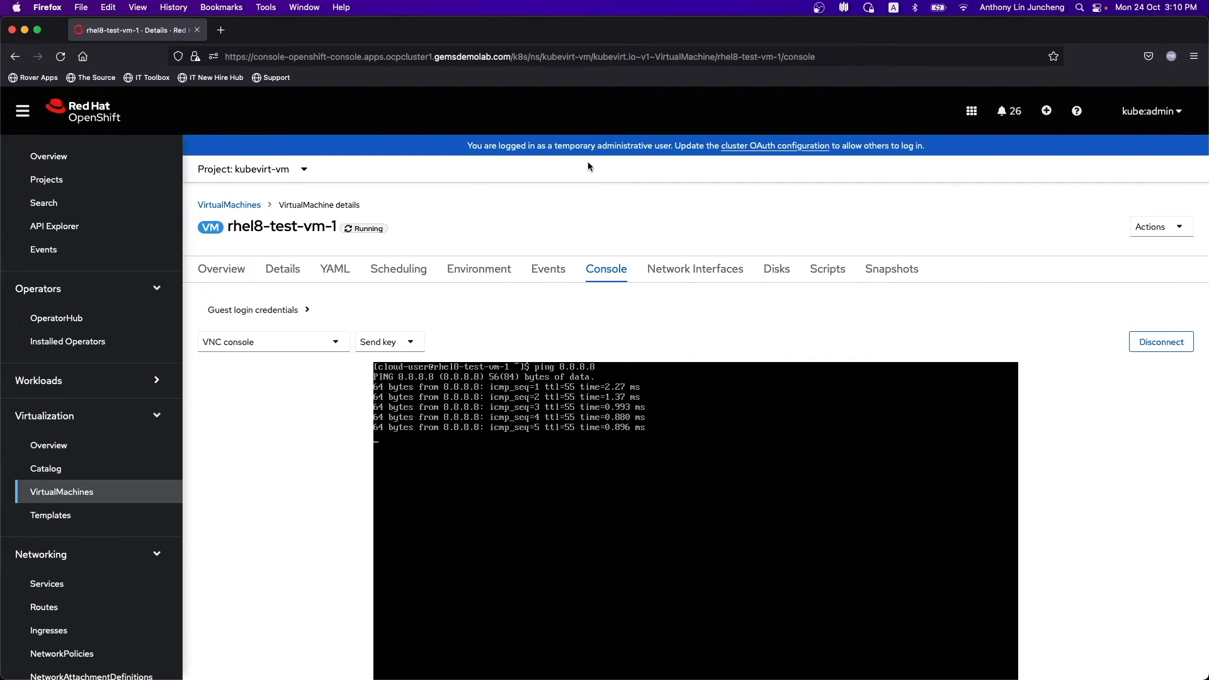
{"action": "left_click", "coordinate": [240, 206]}
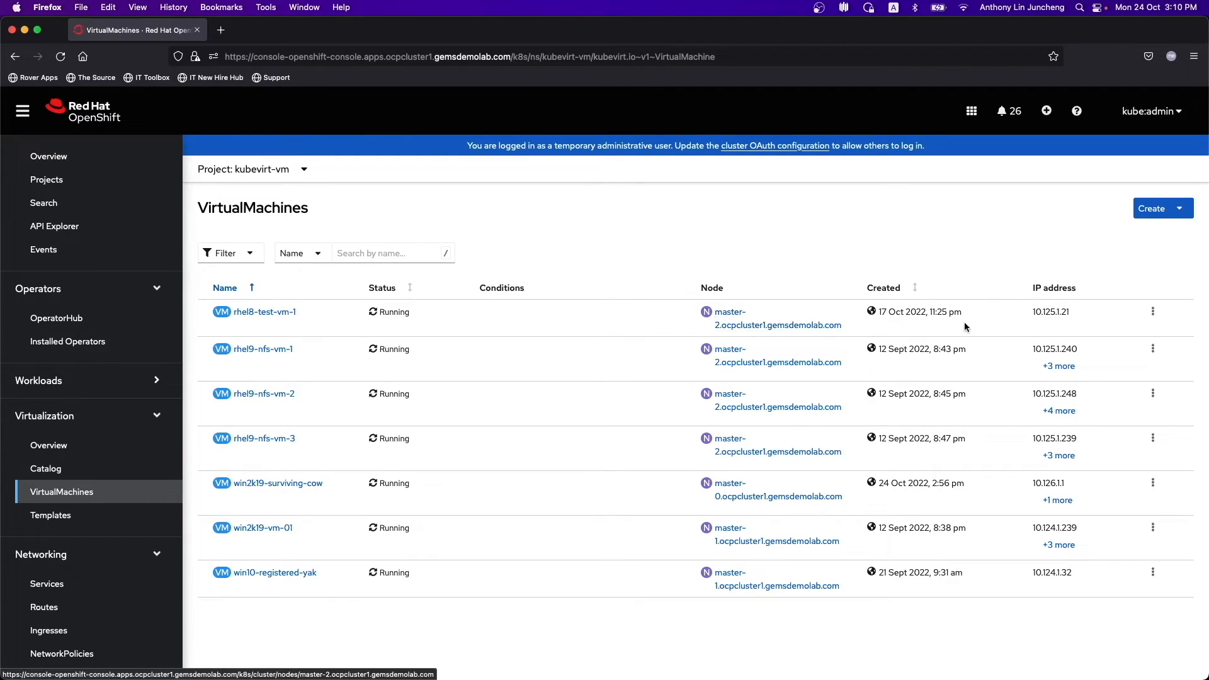
- Migrate rhel8-test-vm-1 from master-2 to master-0, then open its details page
{"action": "left_click", "coordinate": [1154, 313]}
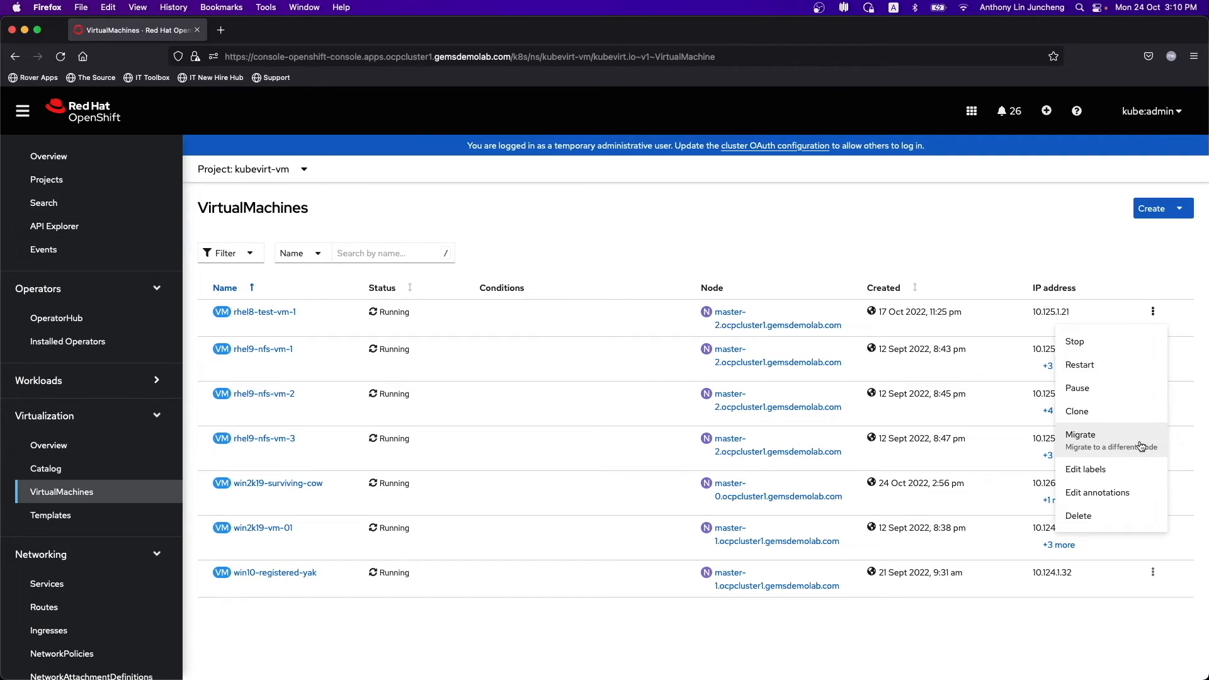
{"action": "left_click", "coordinate": [1119, 445]}
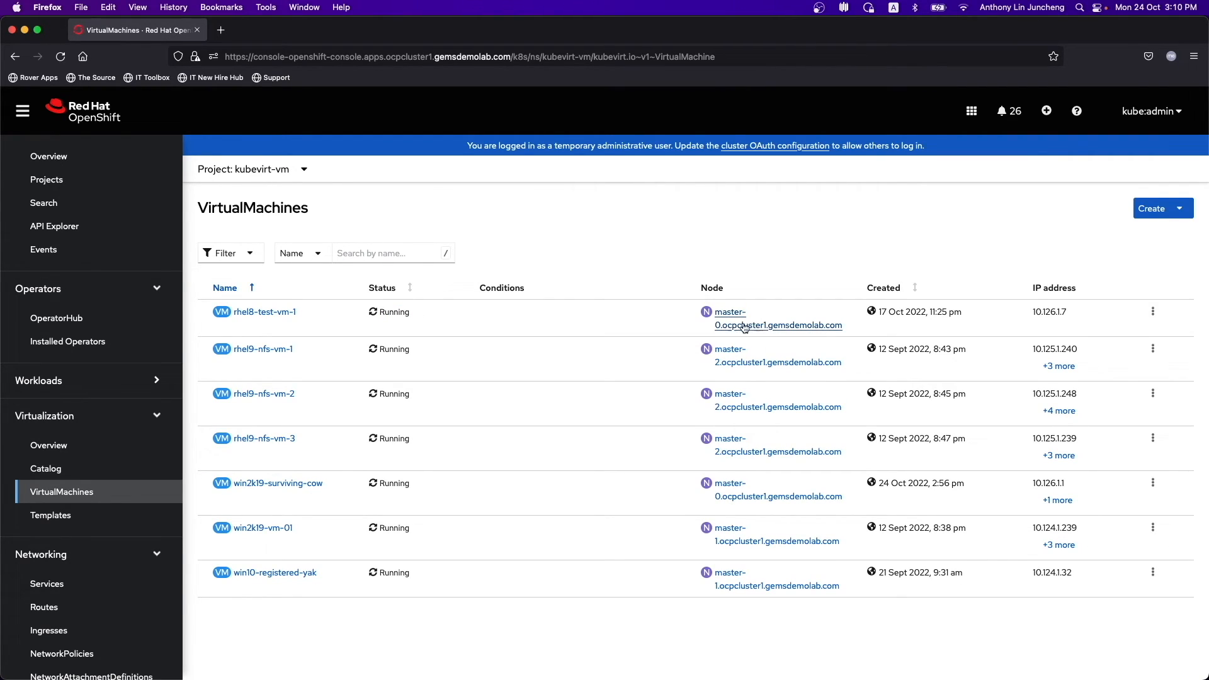
{"action": "left_click", "coordinate": [264, 314]}
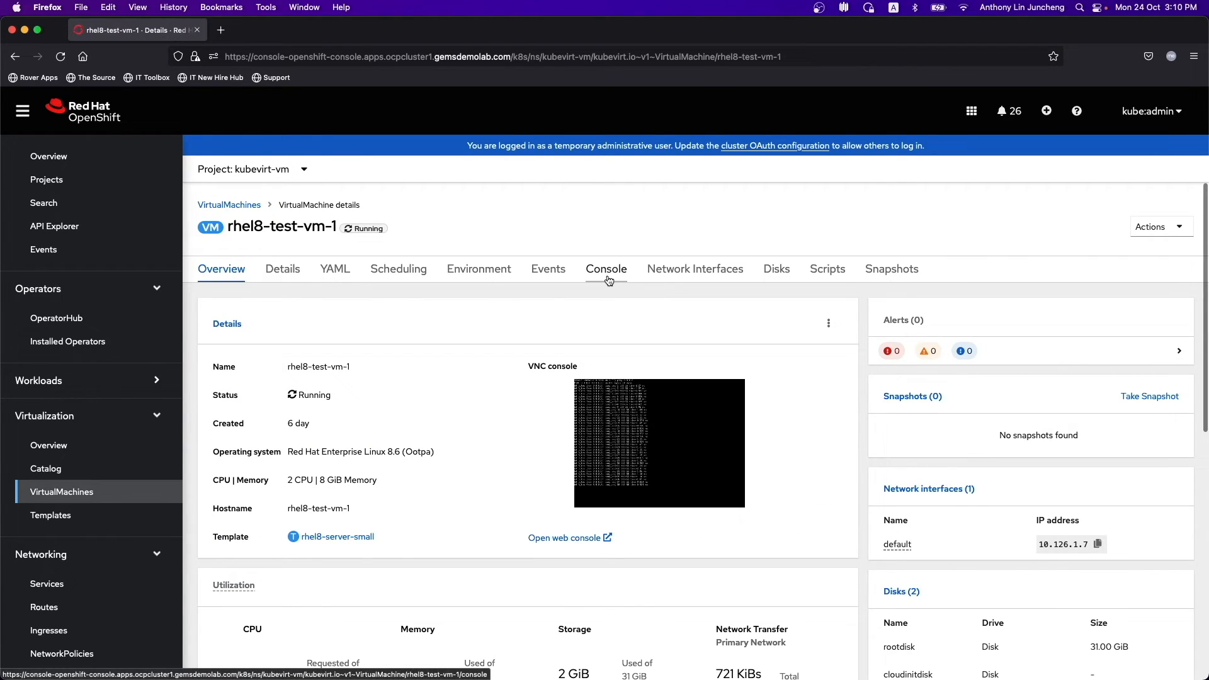
- In rhel8-test-vm-1's console, stop the 8.8.8.8 ping with Ctrl+C and review its statistics
{"action": "left_click", "coordinate": [606, 270]}
{"action": "scroll", "coordinate": [1113, 499], "scroll_direction": "down", "scroll_amount": 3}
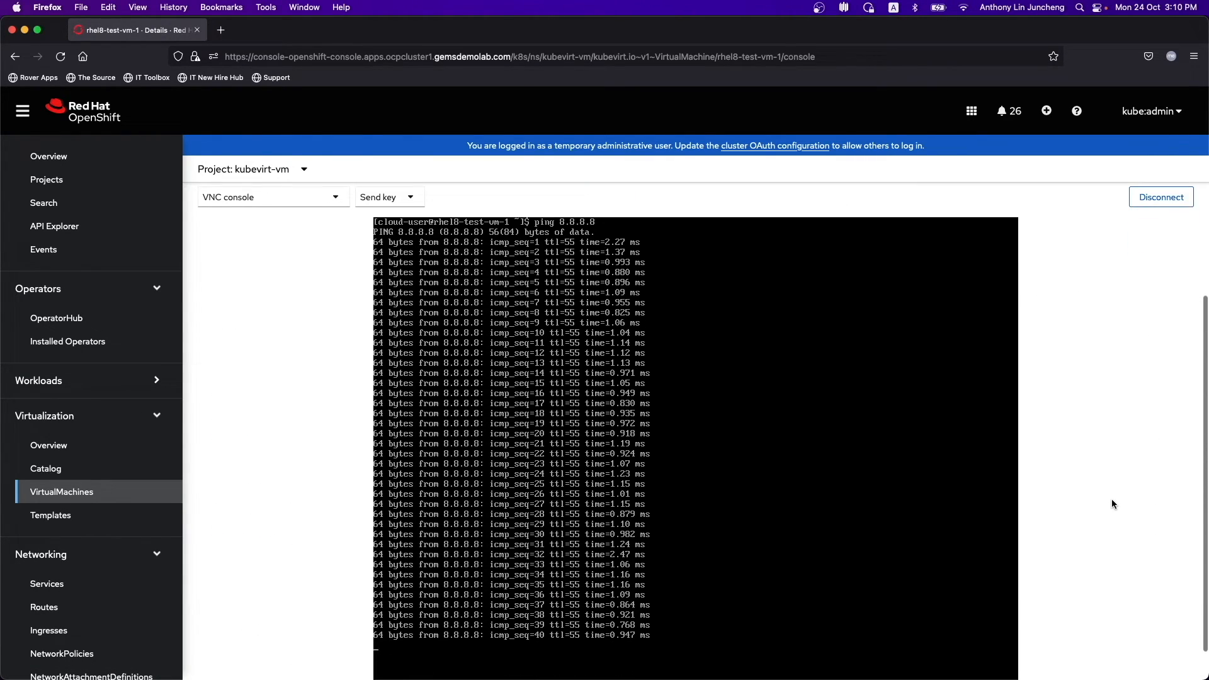
{"action": "key", "text": "ctrl+c"}
{"action": "key", "text": "Return"}
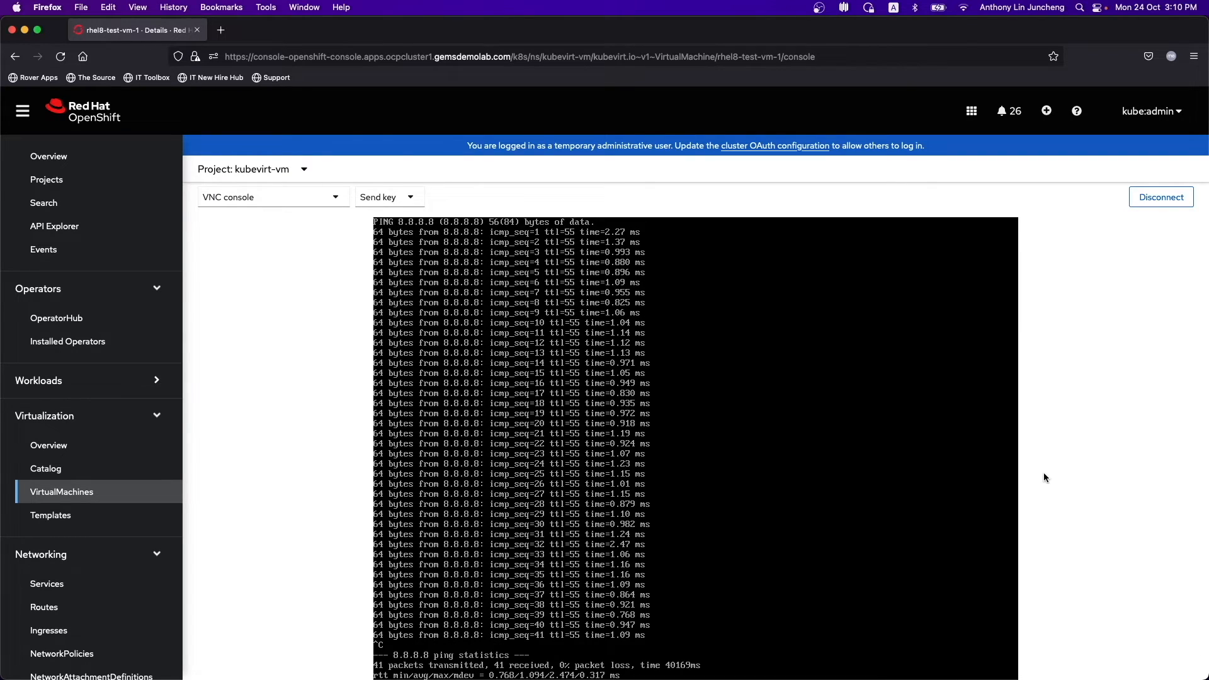
{"action": "scroll", "coordinate": [1045, 472], "scroll_direction": "down", "scroll_amount": 1}
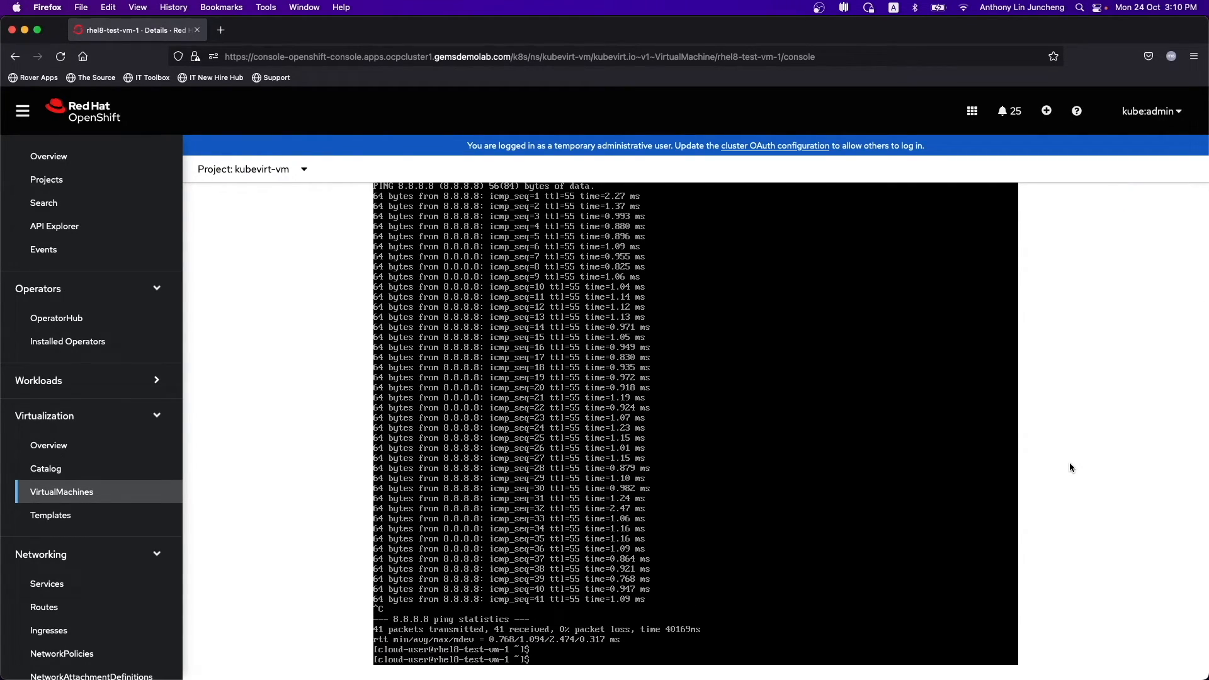
{"action": "scroll", "coordinate": [1069, 467], "scroll_direction": "up", "scroll_amount": 2}
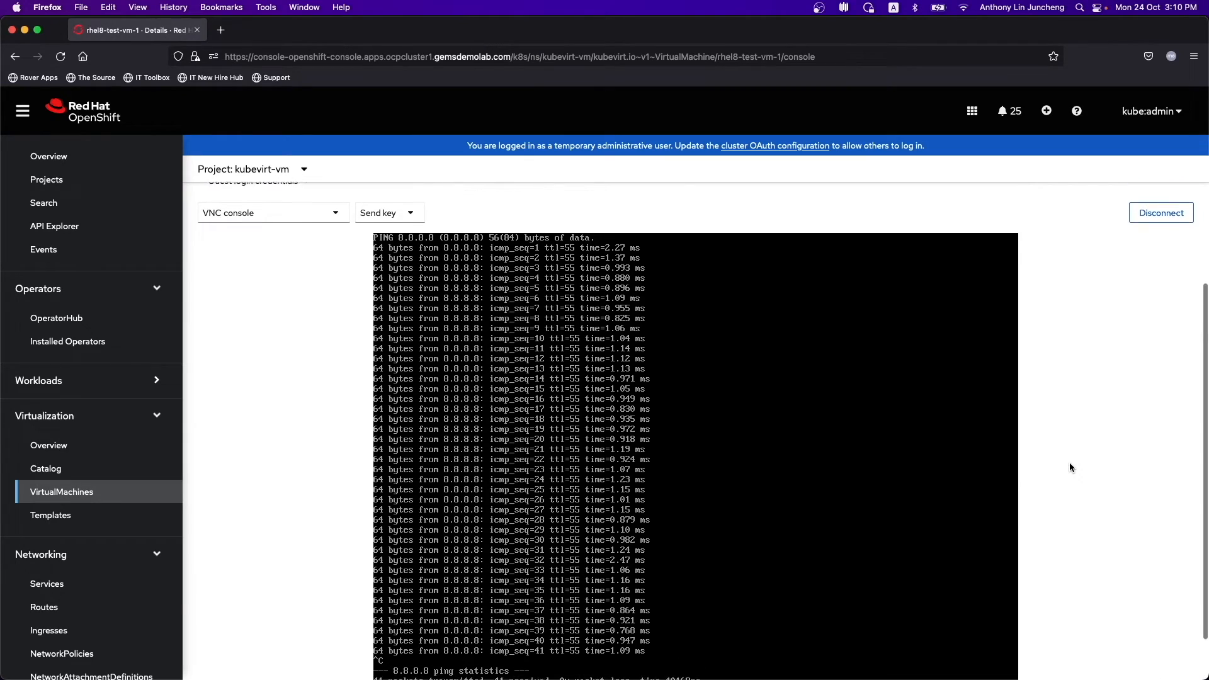
{"action": "scroll", "coordinate": [1070, 468], "scroll_direction": "down", "scroll_amount": 1}
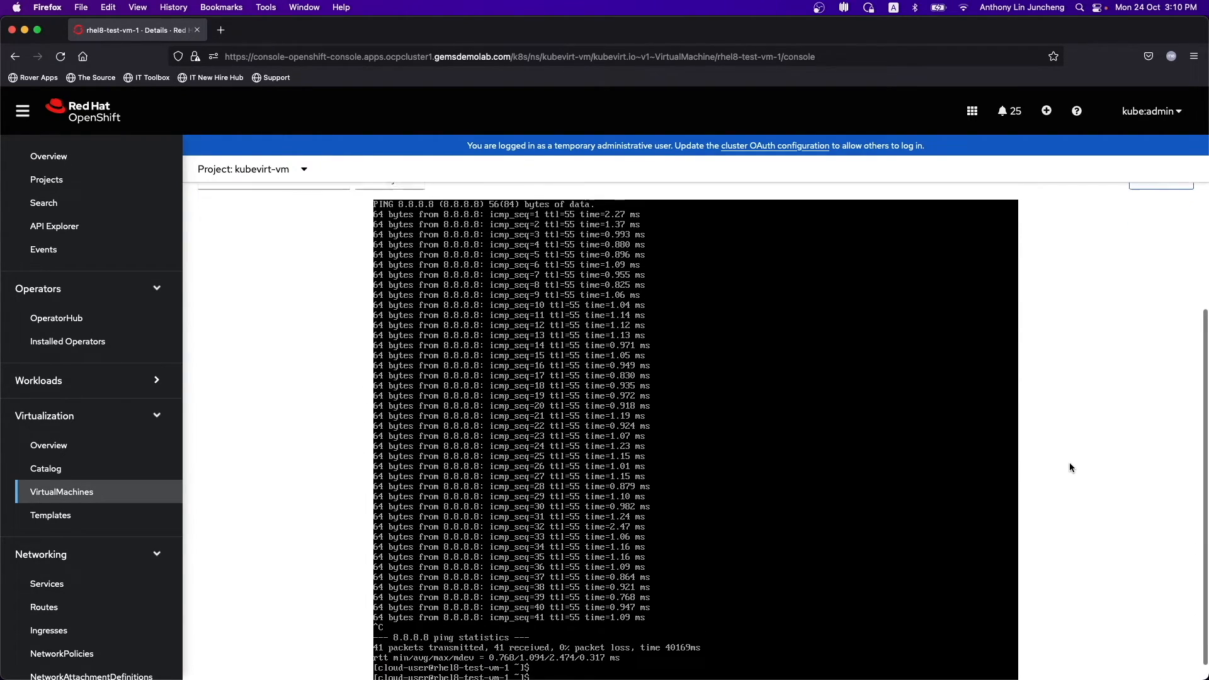
{"action": "scroll", "coordinate": [1070, 467], "scroll_direction": "up", "scroll_amount": 3}
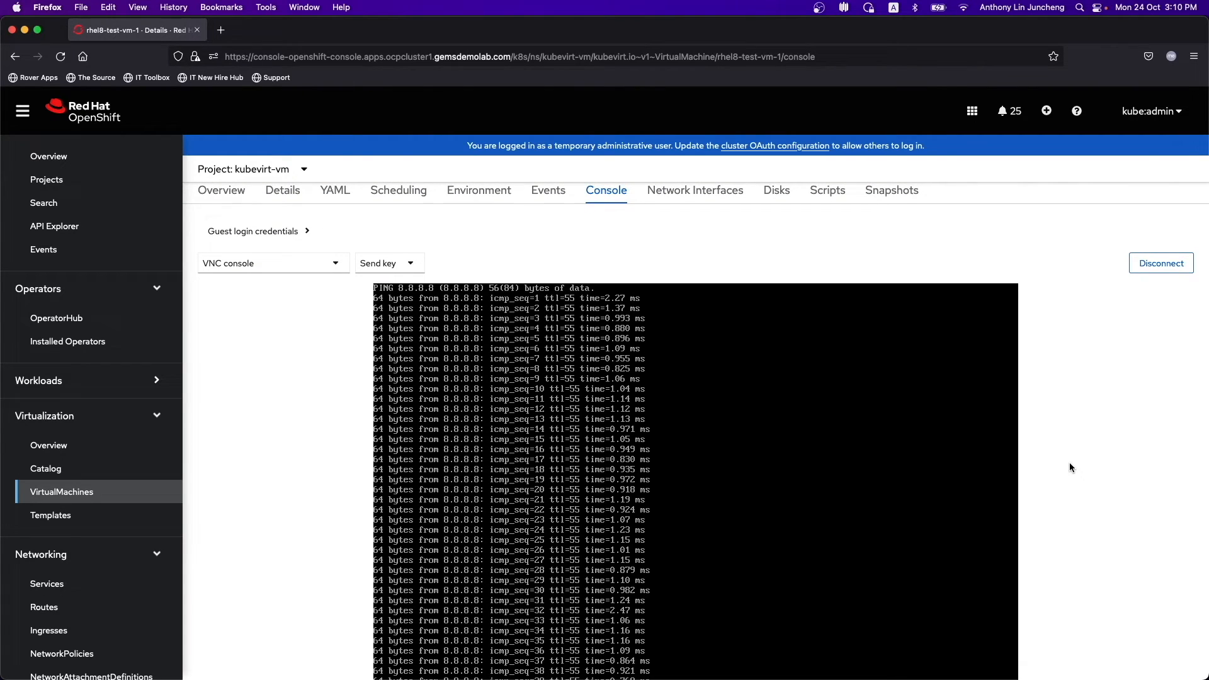
{"action": "scroll", "coordinate": [1120, 364], "scroll_direction": "up", "scroll_amount": 3}
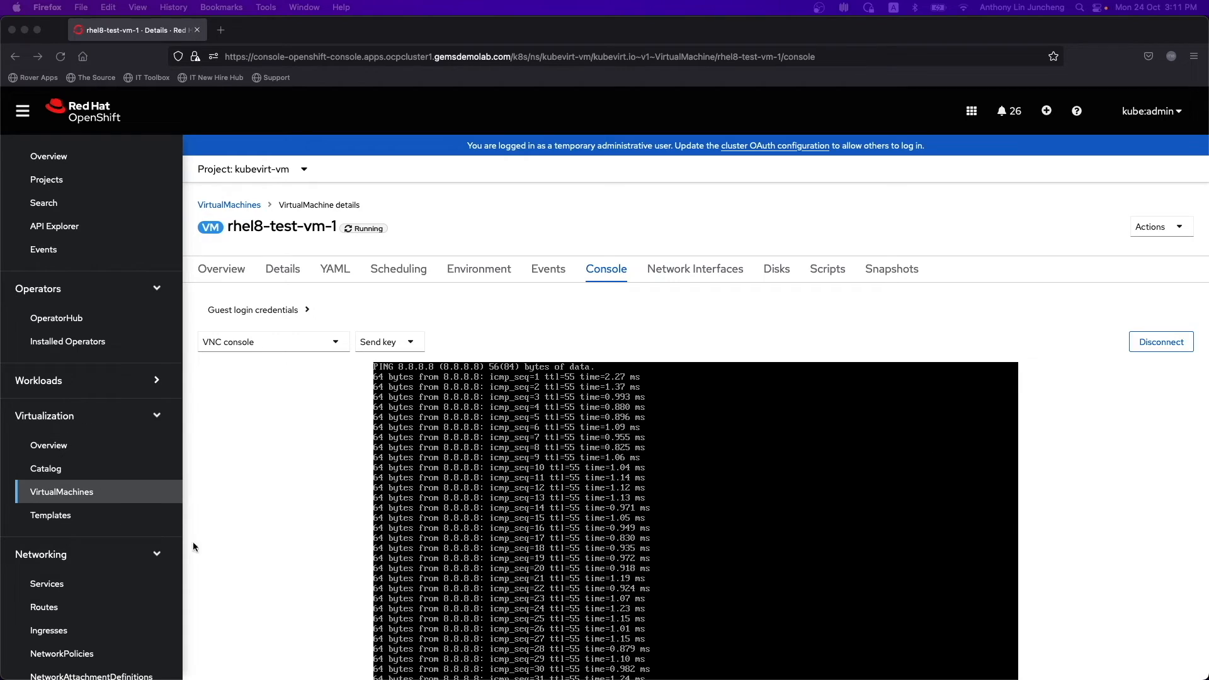
{"action": "scroll", "coordinate": [213, 587], "scroll_direction": "down", "scroll_amount": 2}
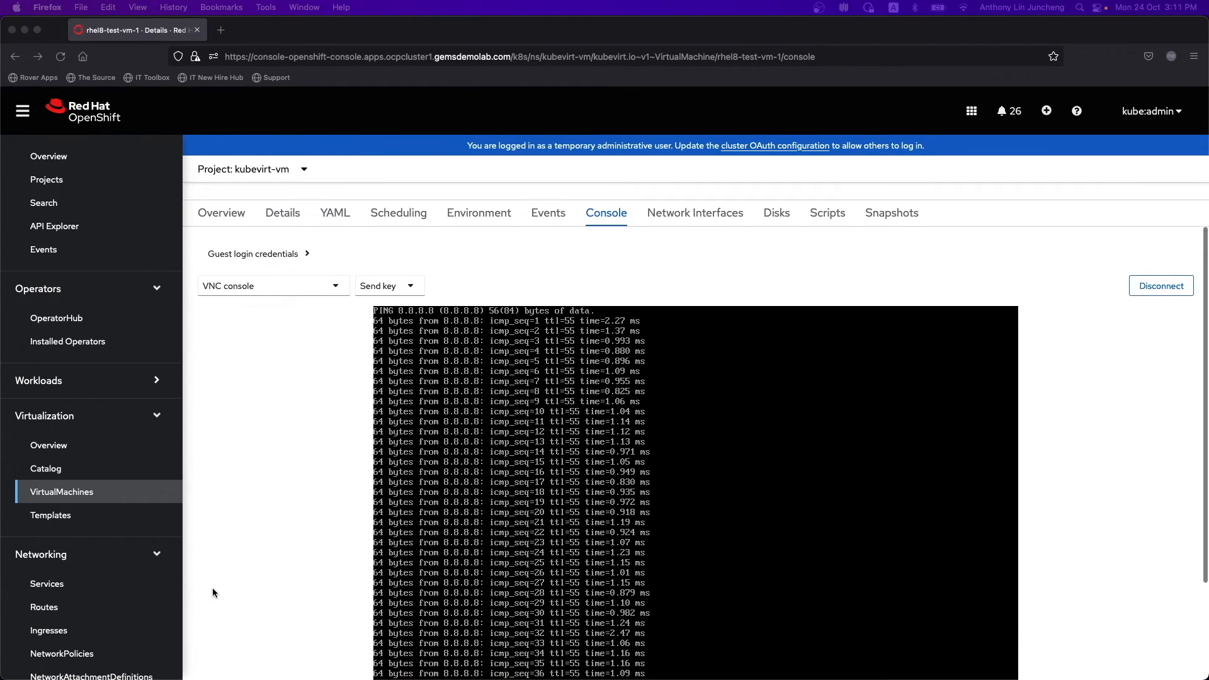
{"action": "scroll", "coordinate": [138, 594], "scroll_direction": "down", "scroll_amount": 5}
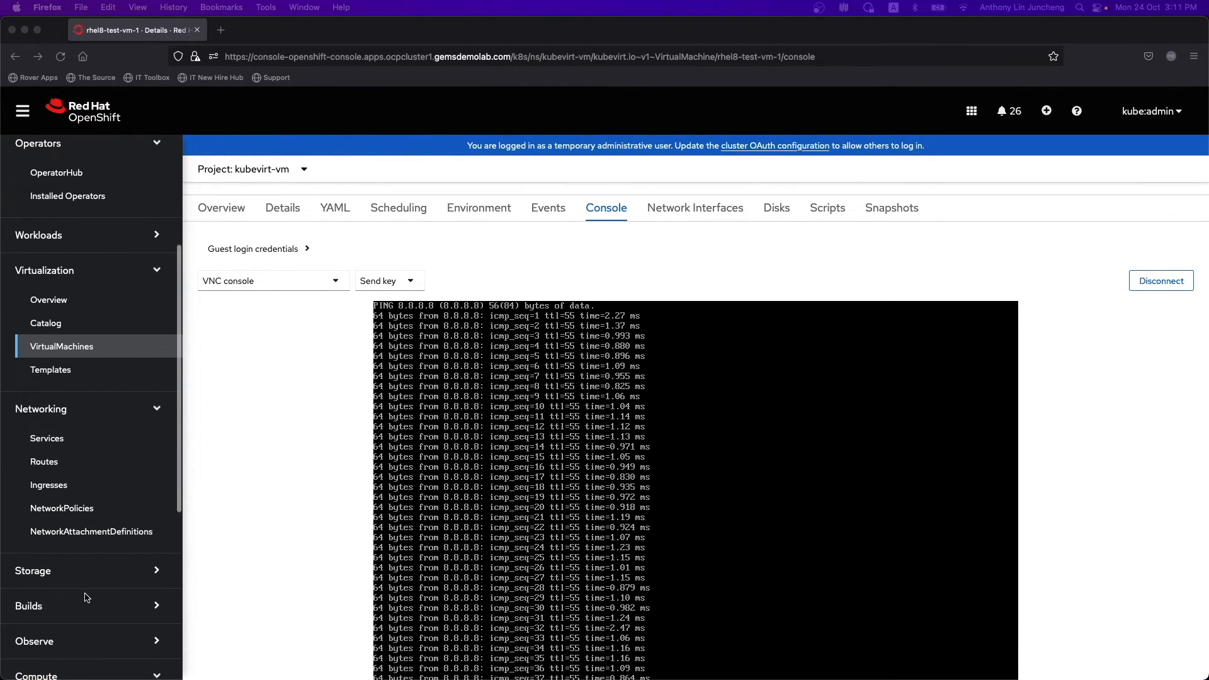
- Expand rhel8-test-vm-1's PersistentVolumeClaim from 31 to 32 GiB, then return to VirtualMachines
{"action": "left_click", "coordinate": [68, 567]}
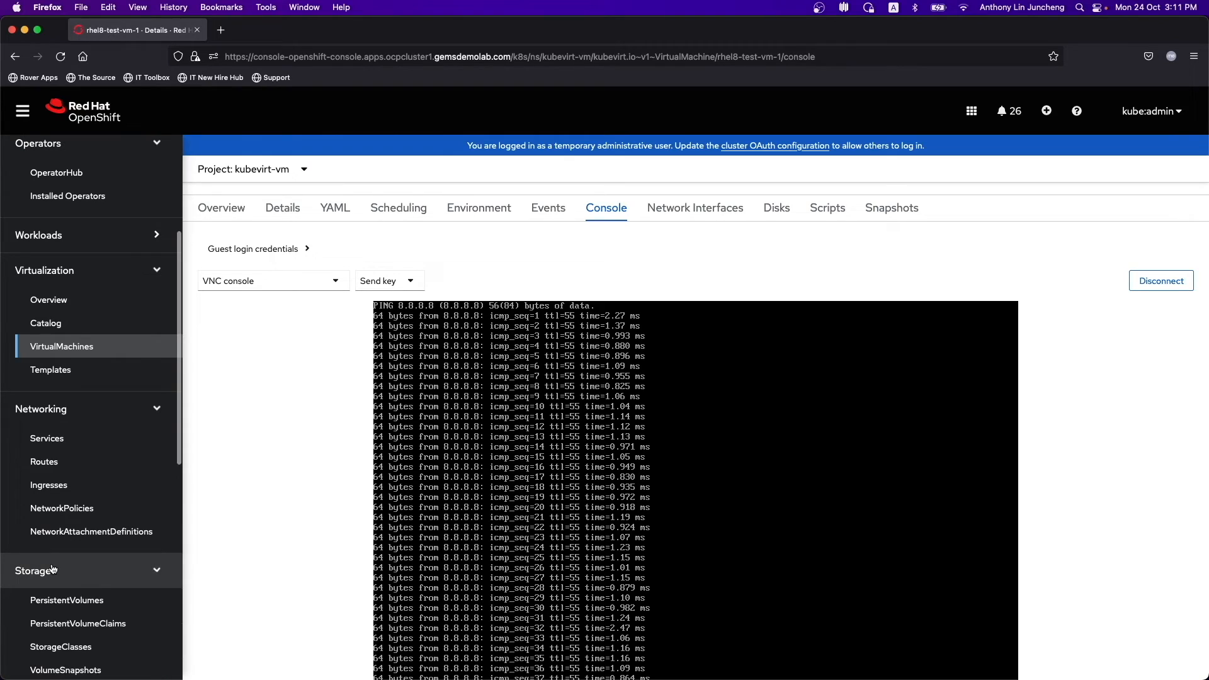
{"action": "left_click", "coordinate": [93, 623]}
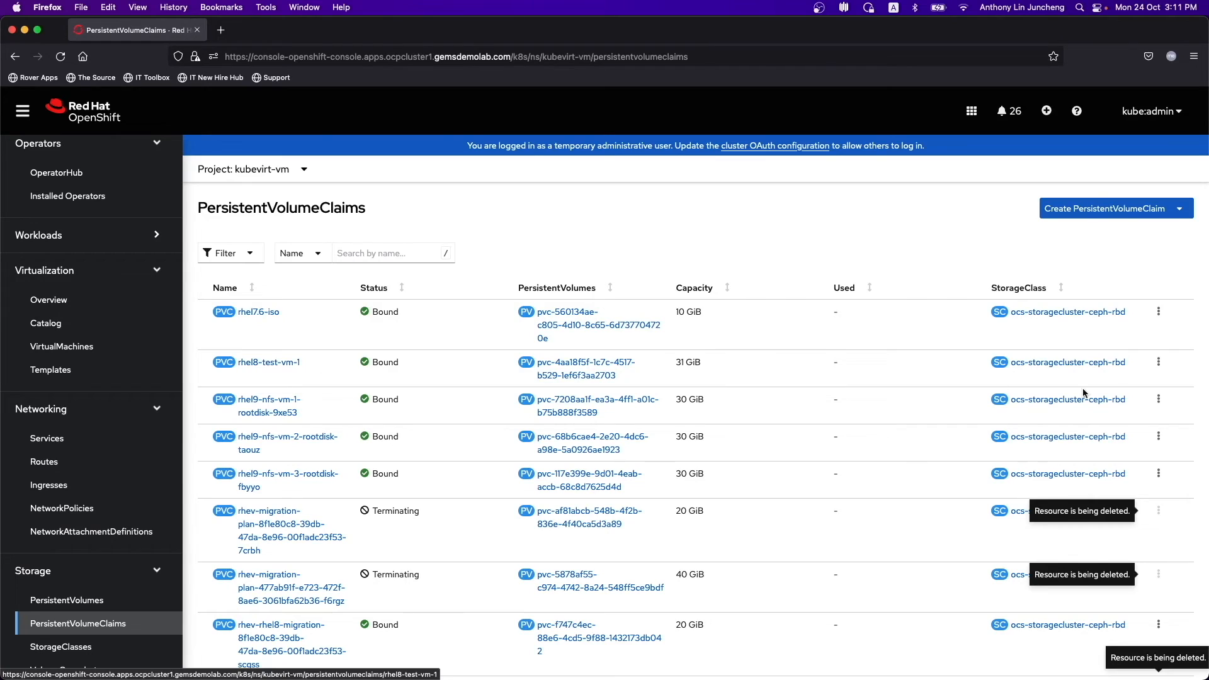
{"action": "left_click", "coordinate": [1158, 363]}
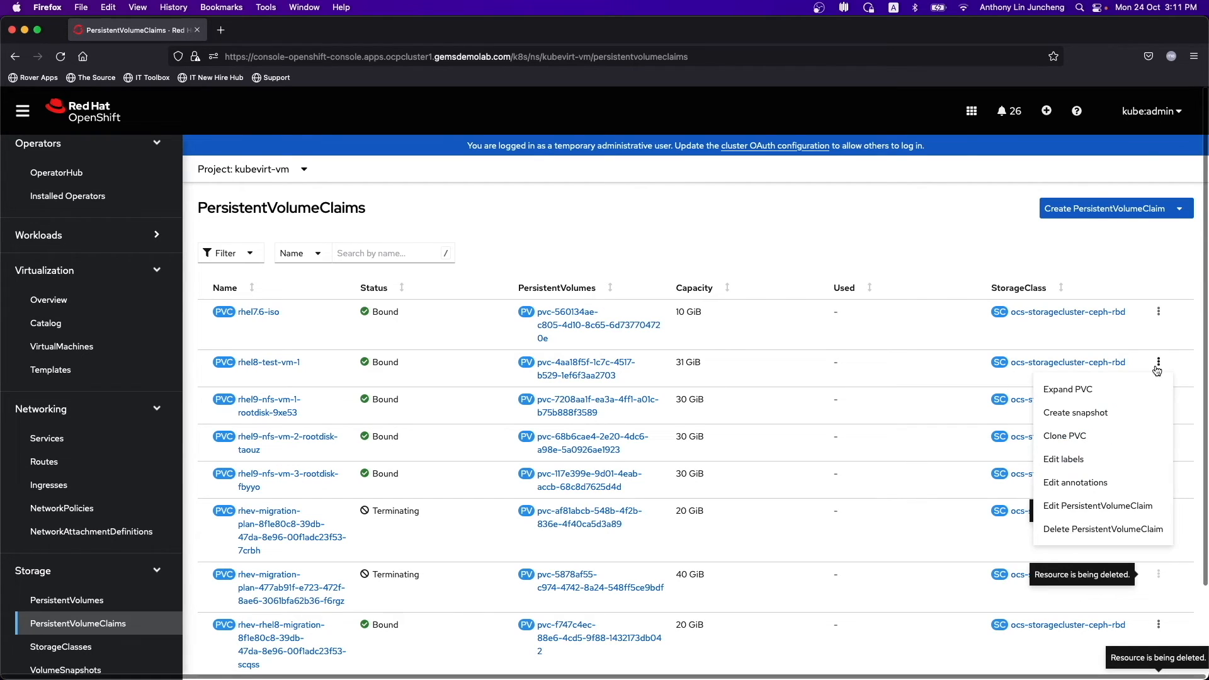
{"action": "left_click", "coordinate": [1088, 393]}
{"action": "left_click", "coordinate": [481, 226]}
{"action": "left_click", "coordinate": [504, 232]}
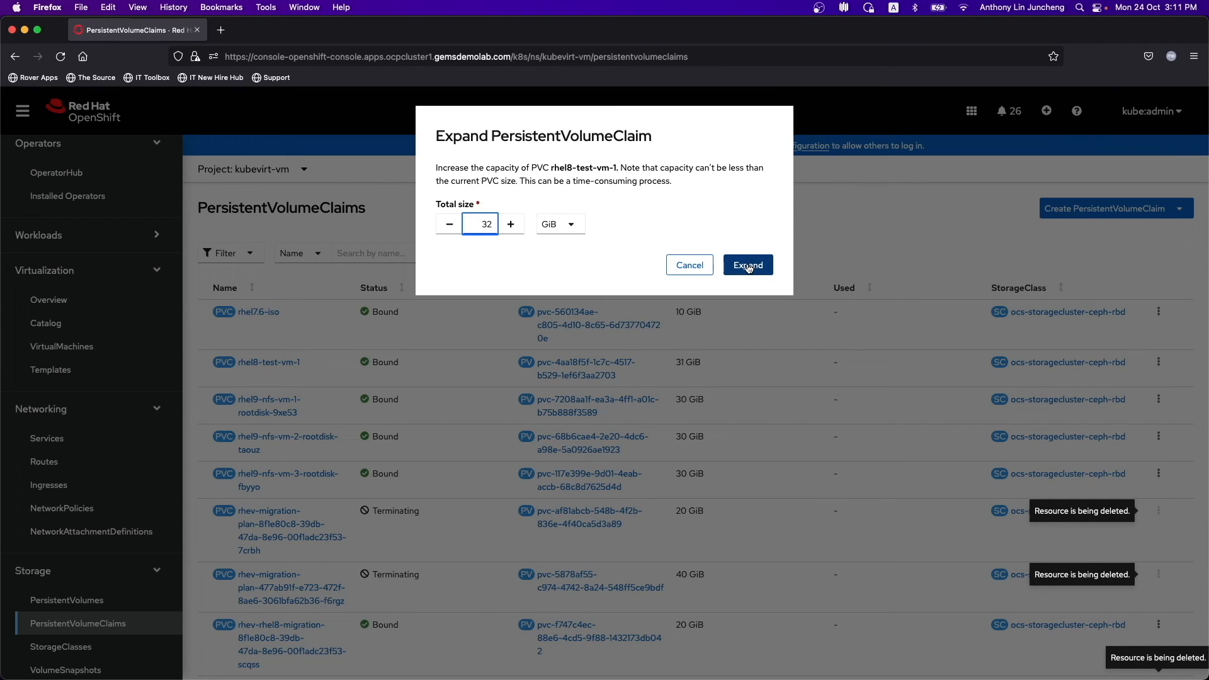
{"action": "left_click", "coordinate": [748, 265]}
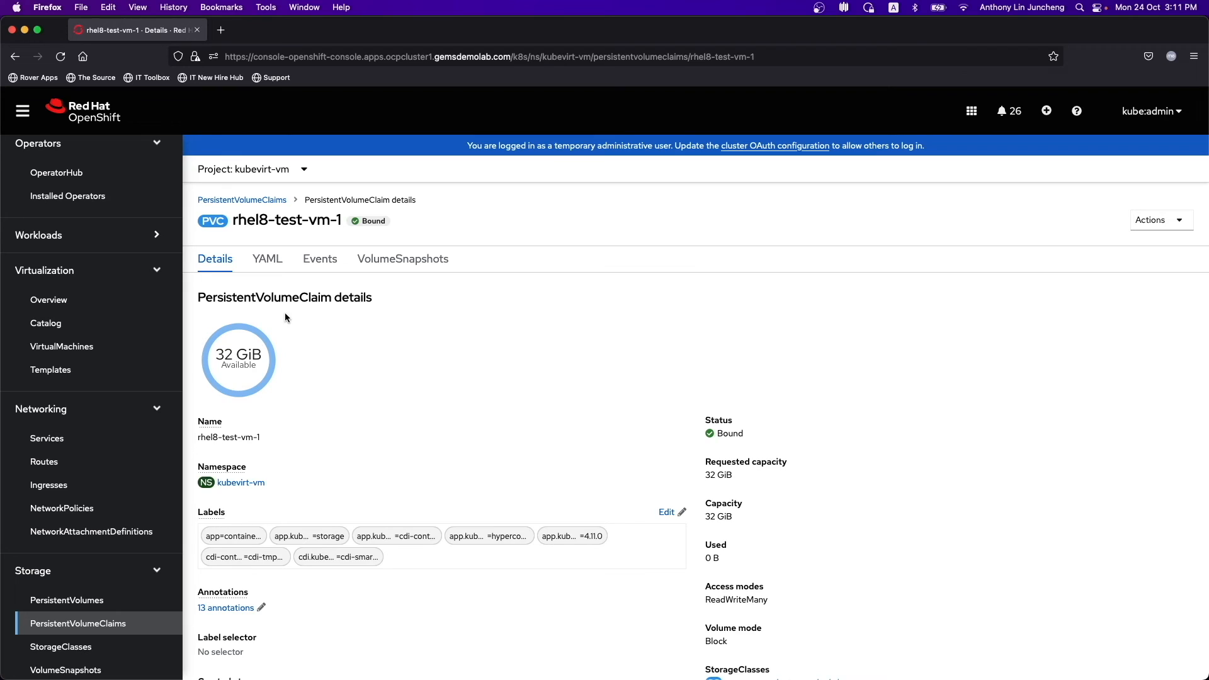
{"action": "left_click", "coordinate": [61, 347]}
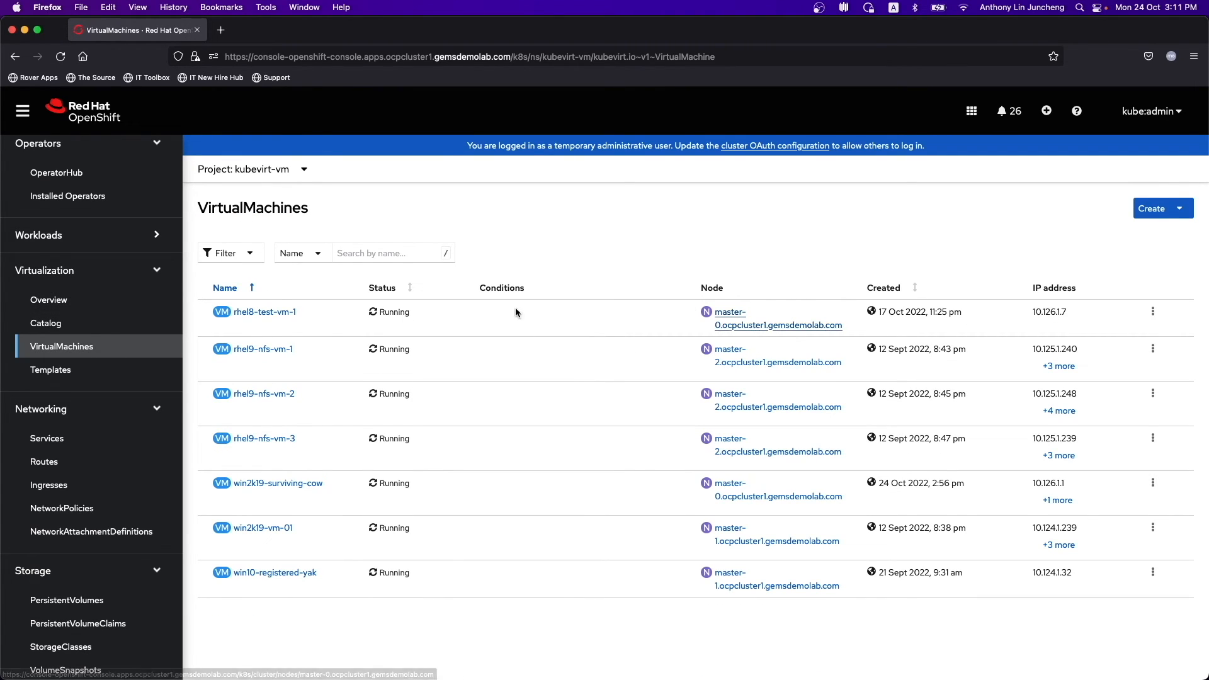
- Check rhel8-test-vm-1's block devices with lsblk in its console
{"action": "left_click", "coordinate": [248, 314]}
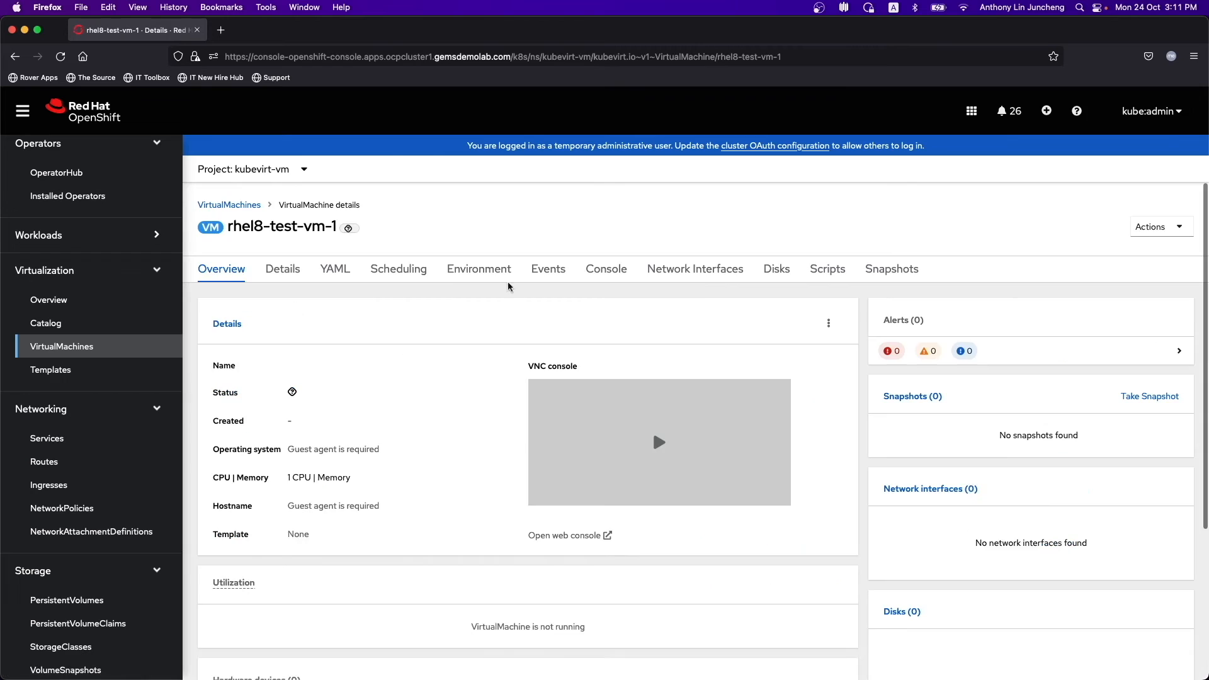
{"action": "left_click", "coordinate": [608, 270]}
{"action": "scroll", "coordinate": [1136, 446], "scroll_direction": "down", "scroll_amount": 5}
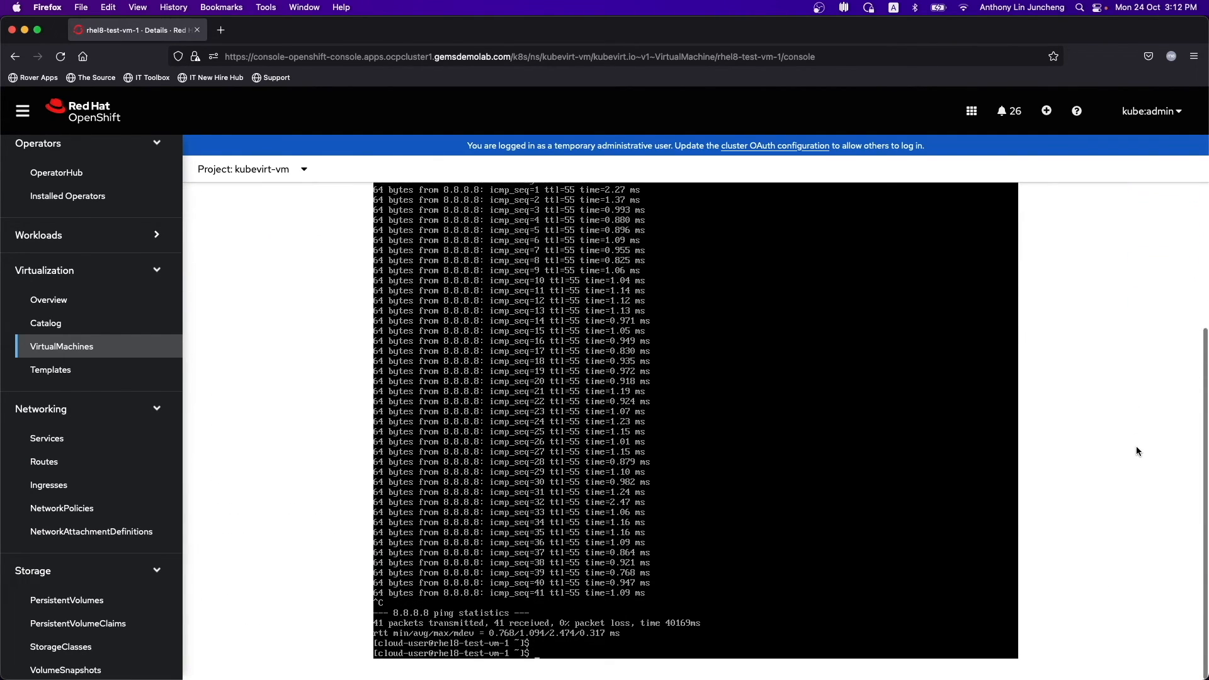
{"action": "type", "text": "lsblk"}
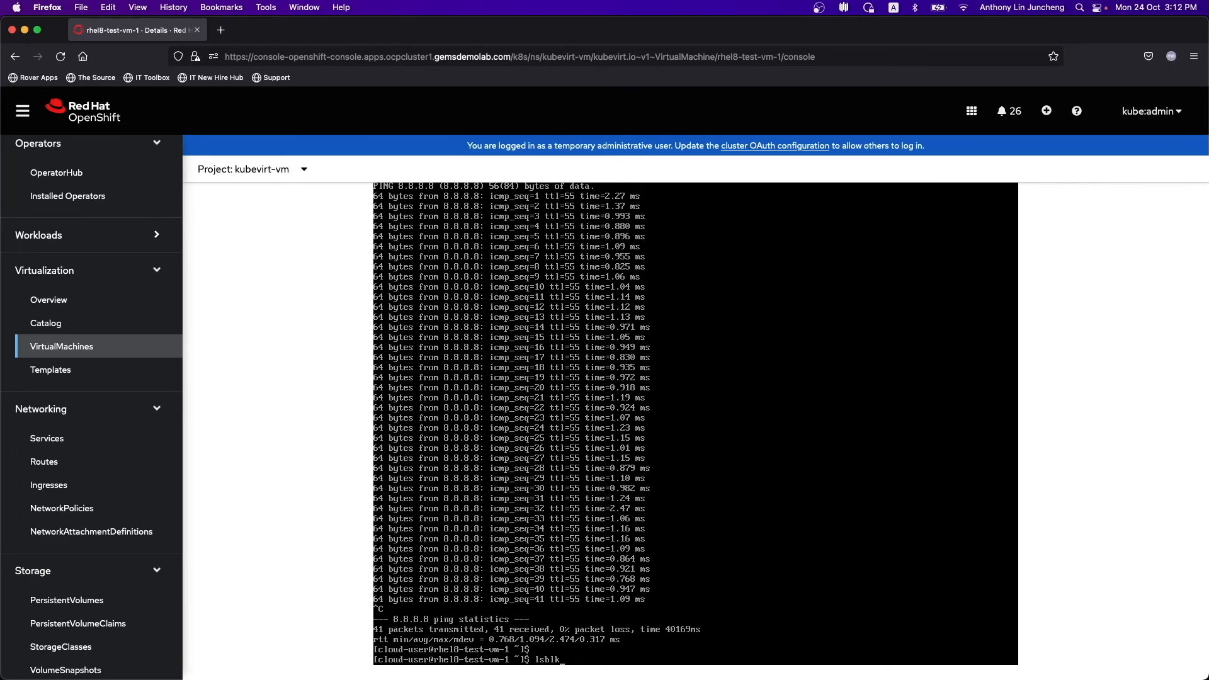
{"action": "key", "text": "Return"}
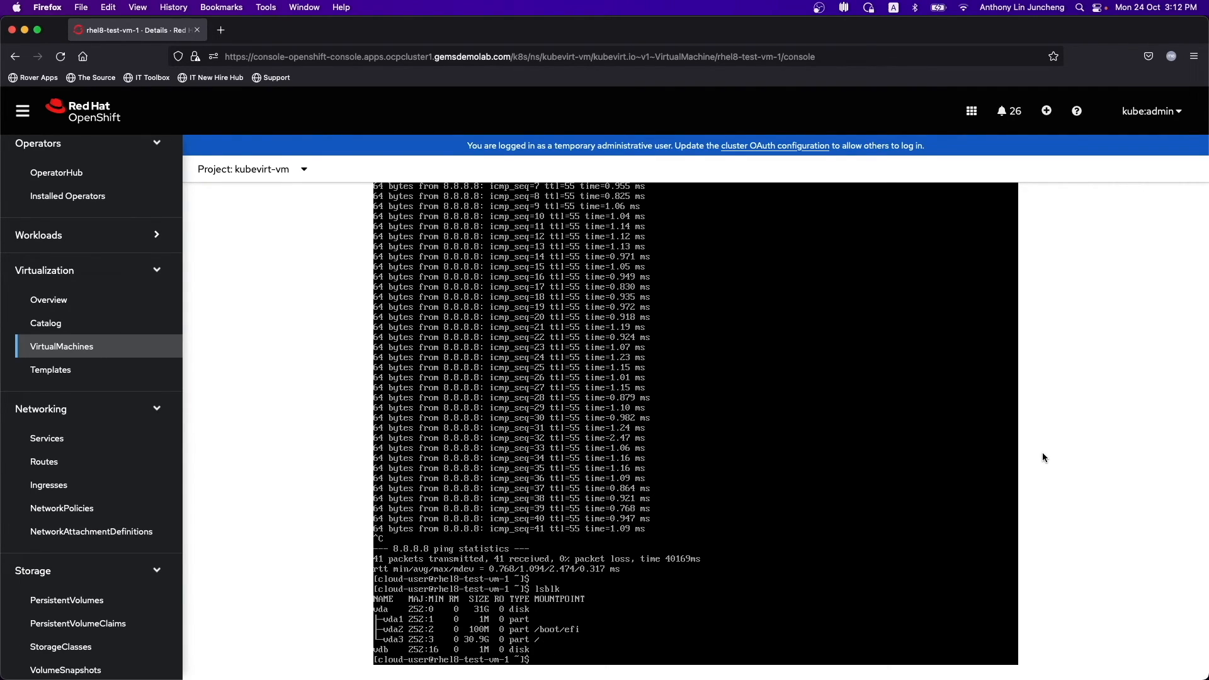
{"action": "scroll", "coordinate": [1085, 425], "scroll_direction": "up", "scroll_amount": 5}
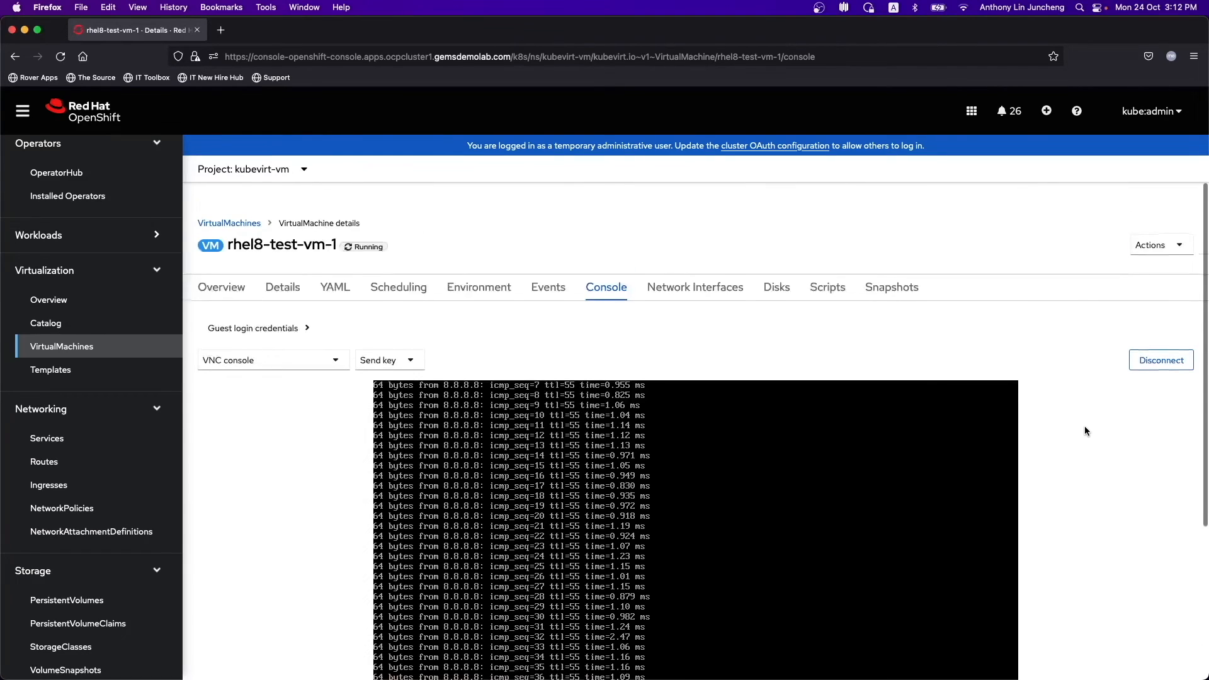
- Restart rhel8-test-vm-1, reconnect to its console and log in as cloud-user
{"action": "left_click", "coordinate": [1164, 229]}
{"action": "left_click", "coordinate": [1120, 282]}
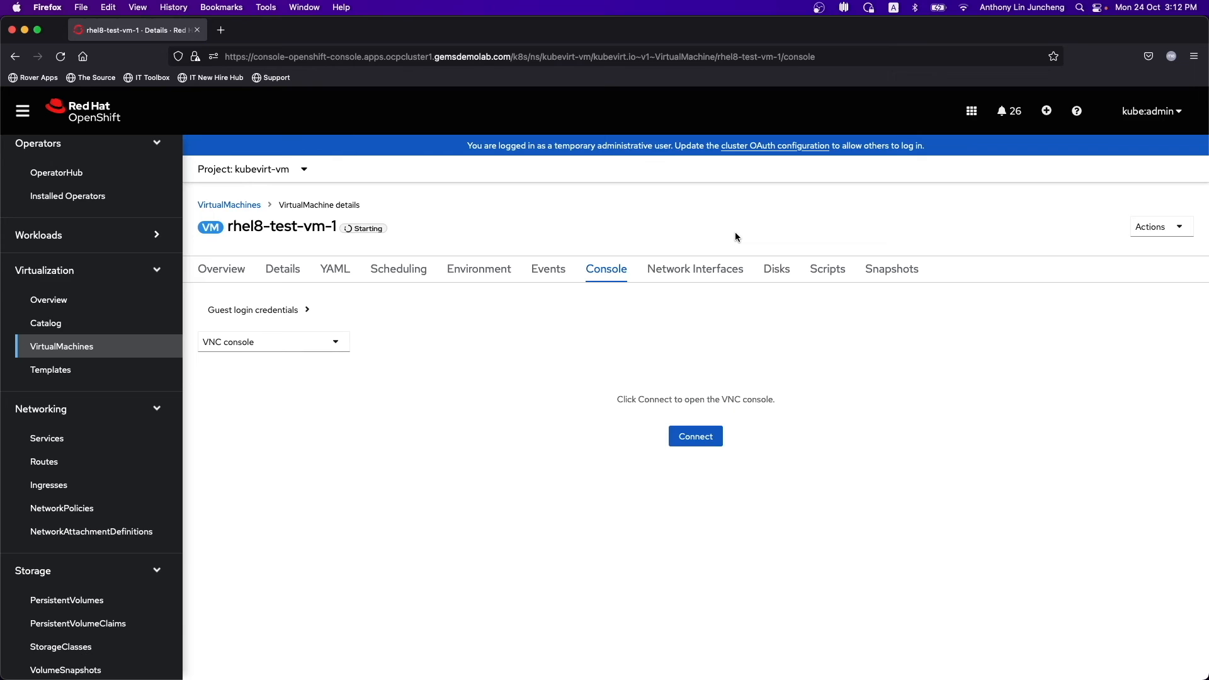
{"action": "left_click", "coordinate": [696, 436]}
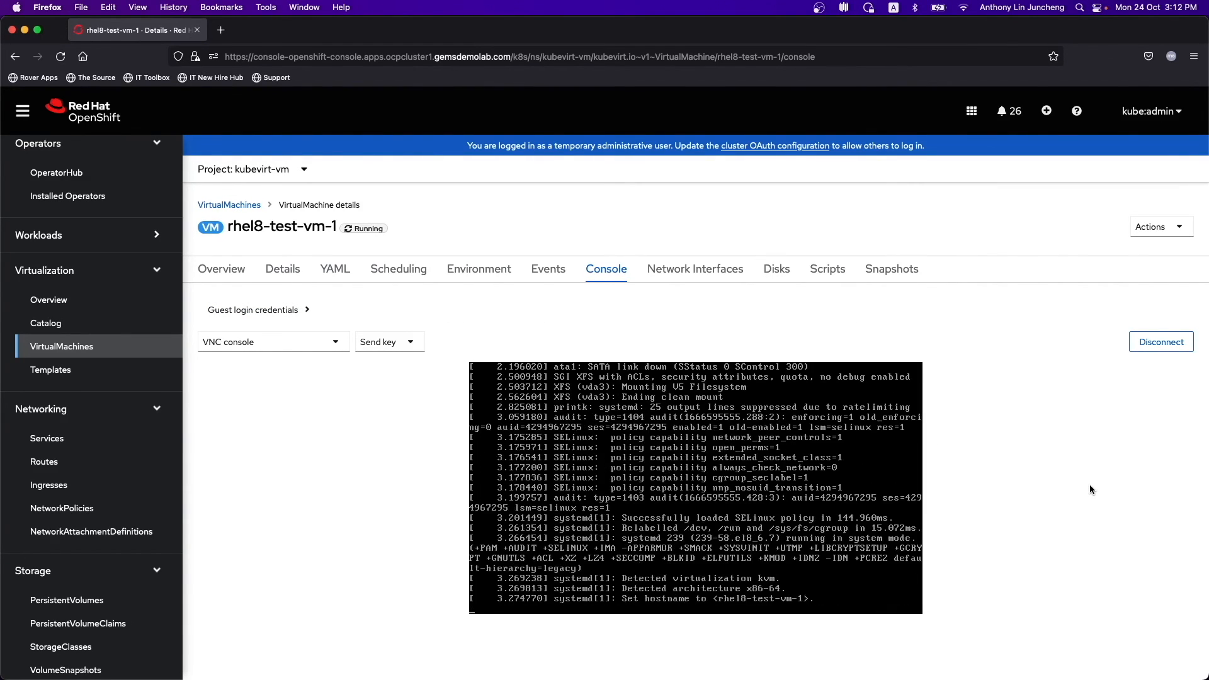
{"action": "type", "text": "cloud-user"}
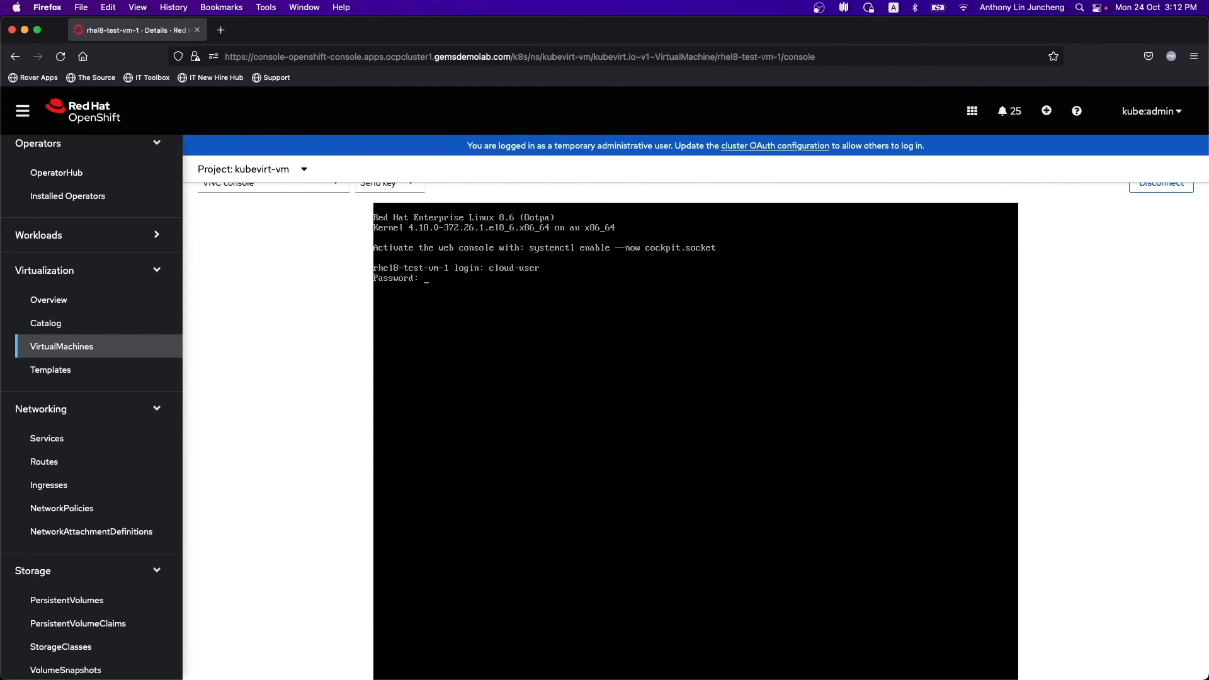
{"action": "key", "text": "Return"}
- Run lsblk and df -h to confirm vda and root /dev/vda3 are now 32G
{"action": "type", "text": "lsblk"}
{"action": "key", "text": "Return"}
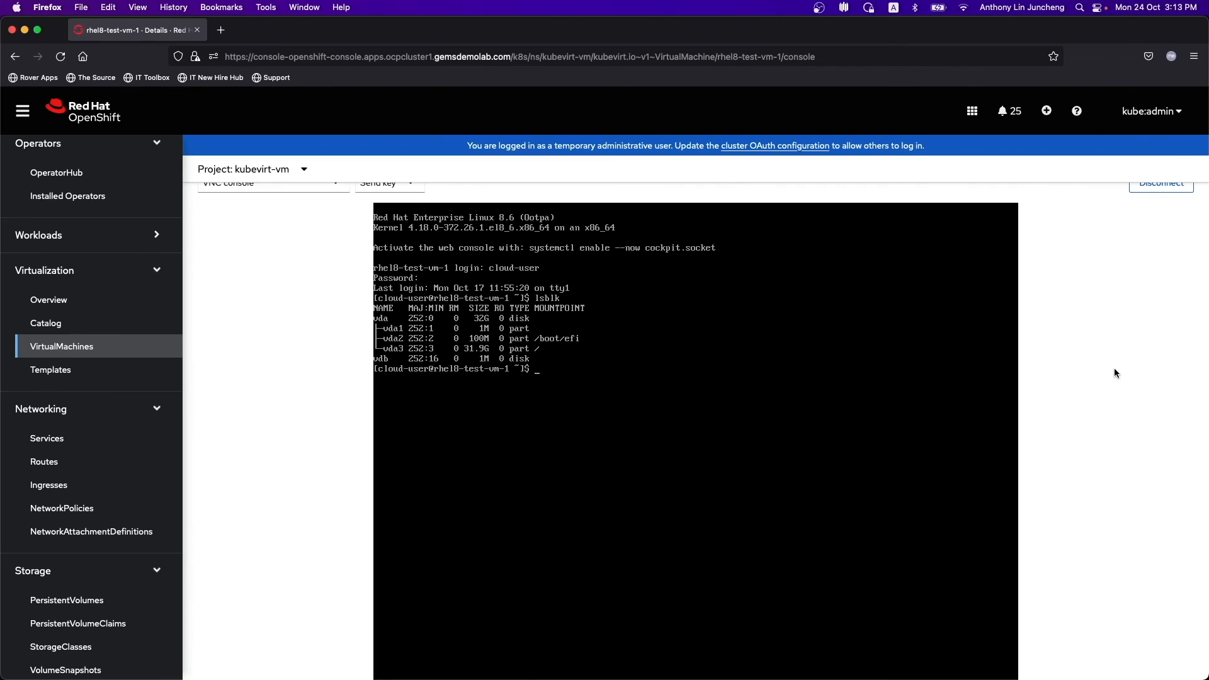
{"action": "scroll", "coordinate": [1114, 369], "scroll_direction": "up", "scroll_amount": 3}
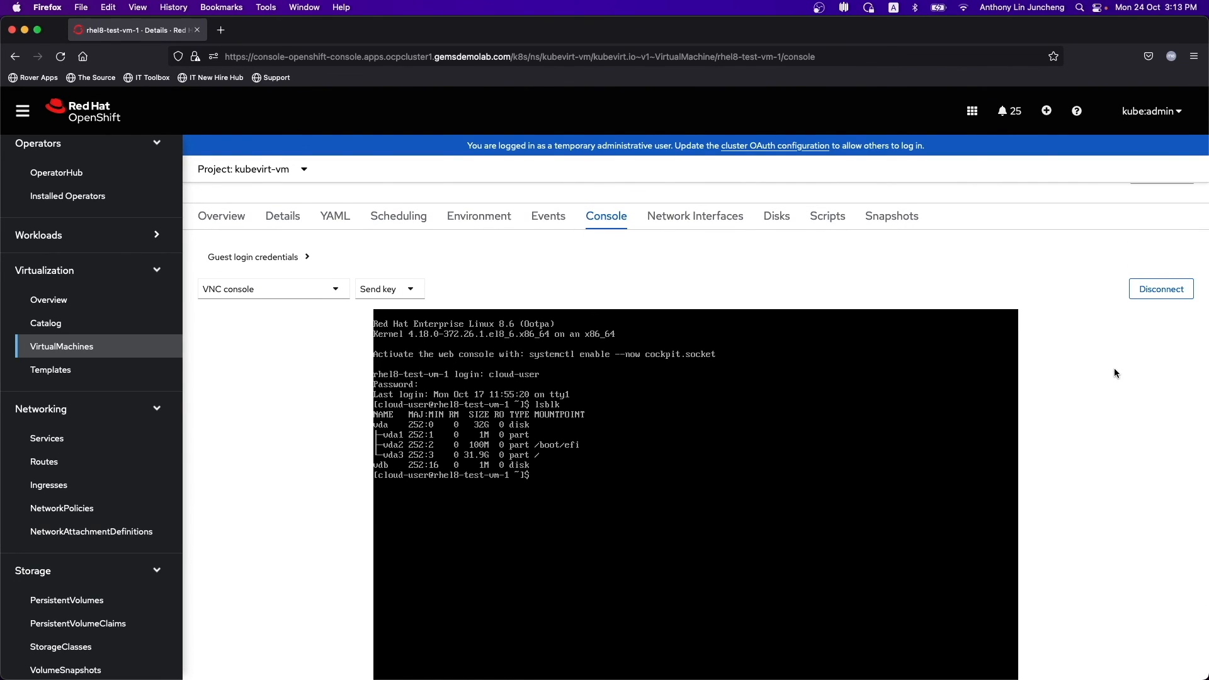
{"action": "type", "text": "df -h"}
{"action": "key", "text": "Return"}
{"action": "scroll", "coordinate": [1096, 489], "scroll_direction": "down", "scroll_amount": 2}
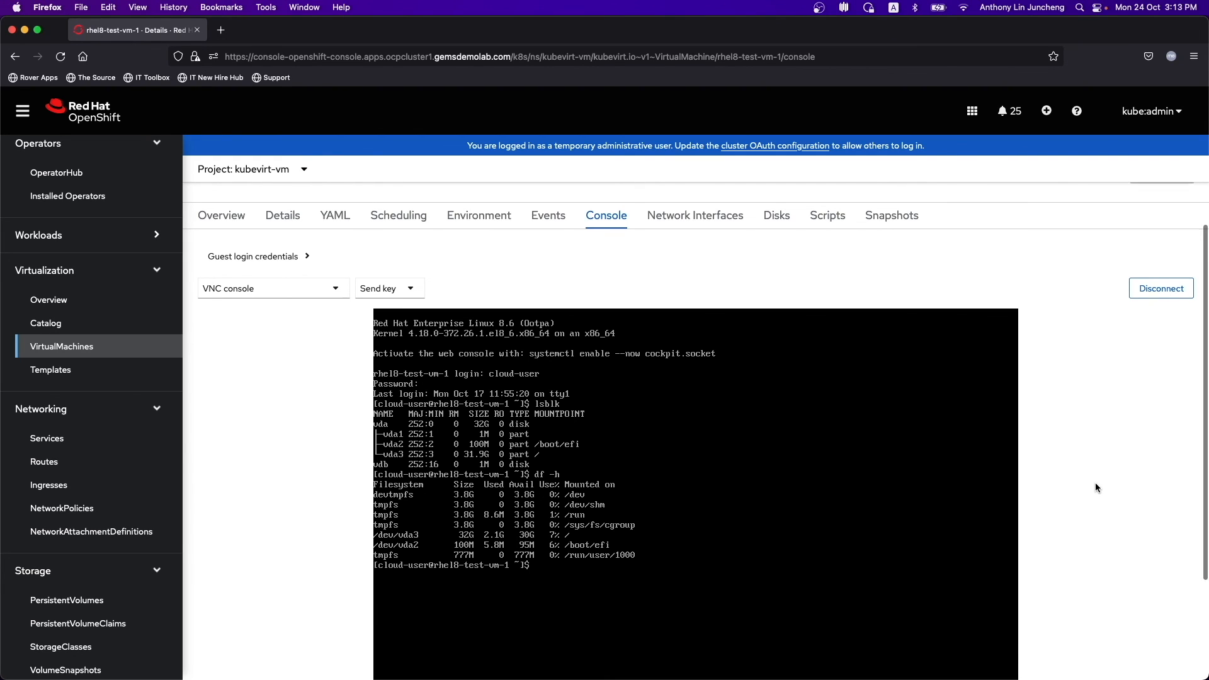